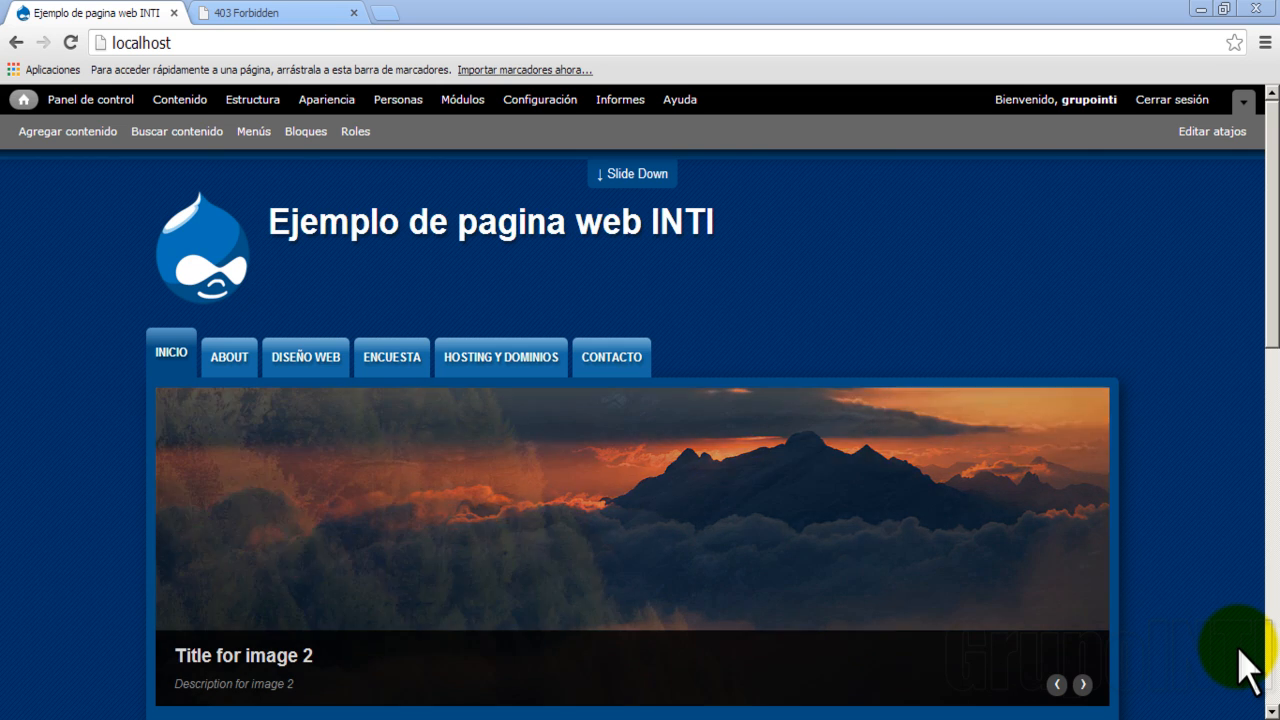
# Step: Check the online site at drupalintermedio.grupointi.net, then return to the localhost site
pyautogui.click(263, 13)
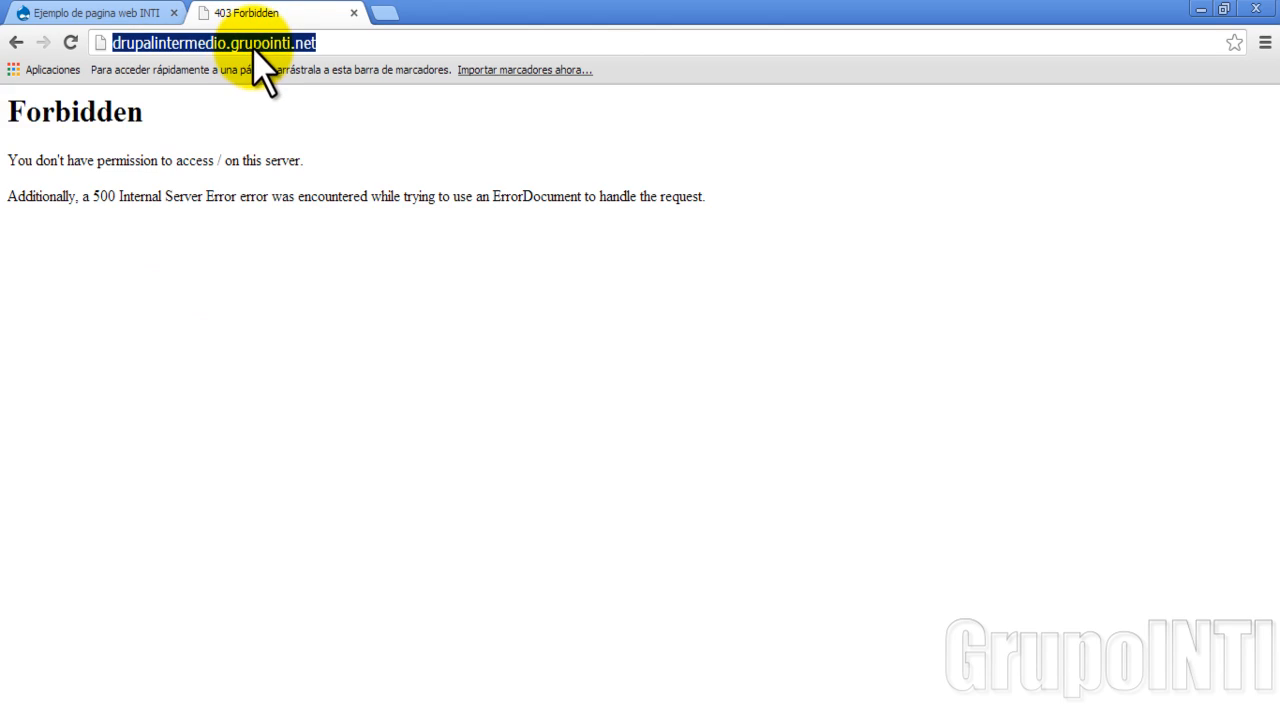
pyautogui.click(288, 44)
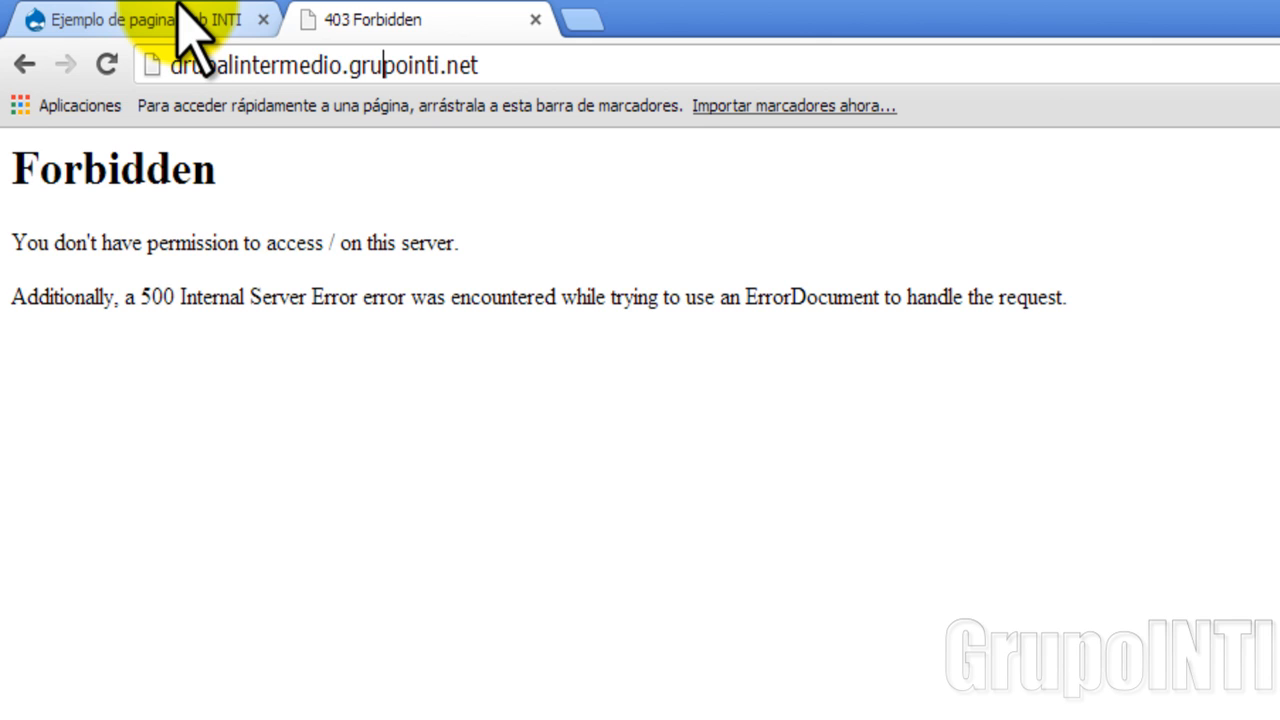
pyautogui.click(180, 8)
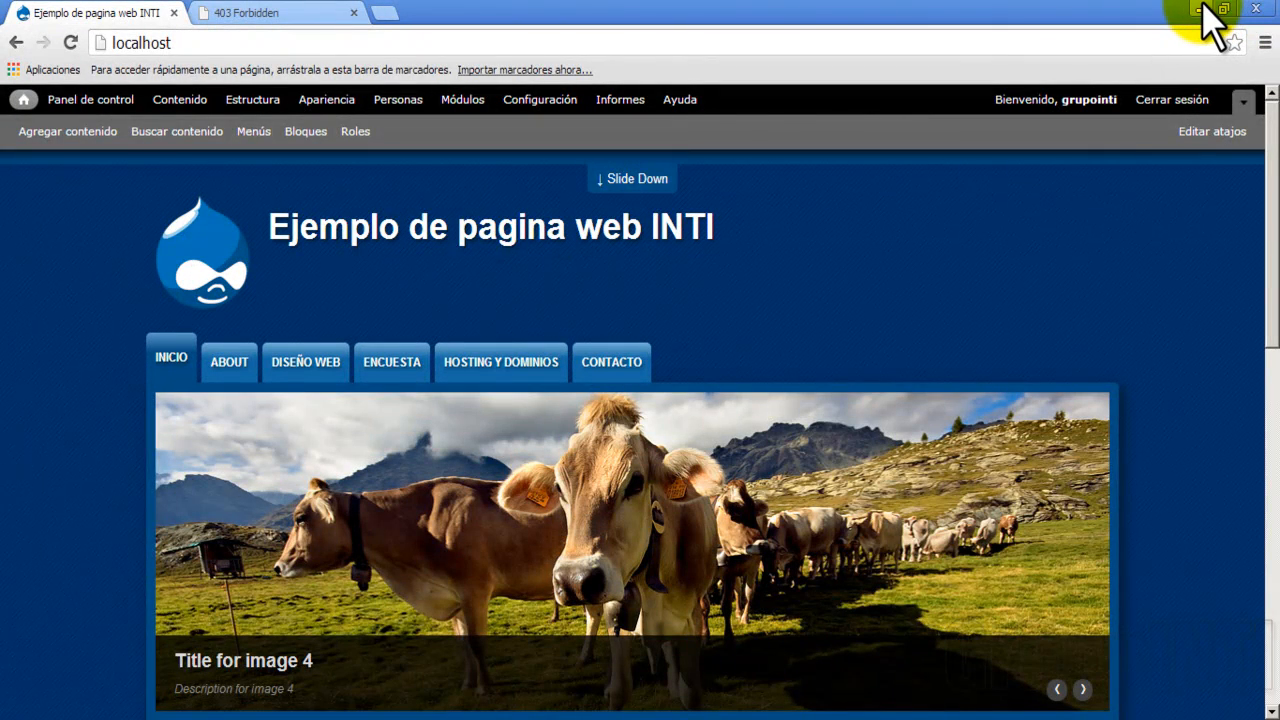
# Step: Minimize the browser and check the contents of the migracion folder from the desktop
pyautogui.click(1199, 9)
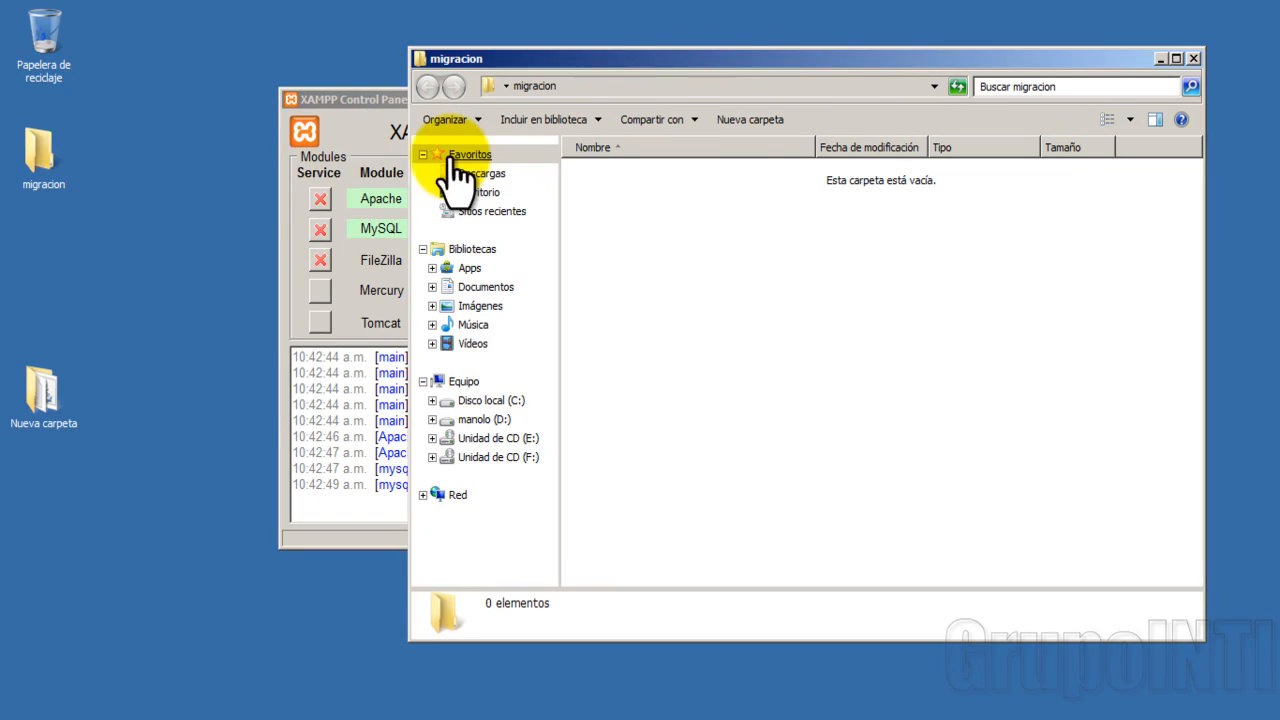
pyautogui.click(40, 150)
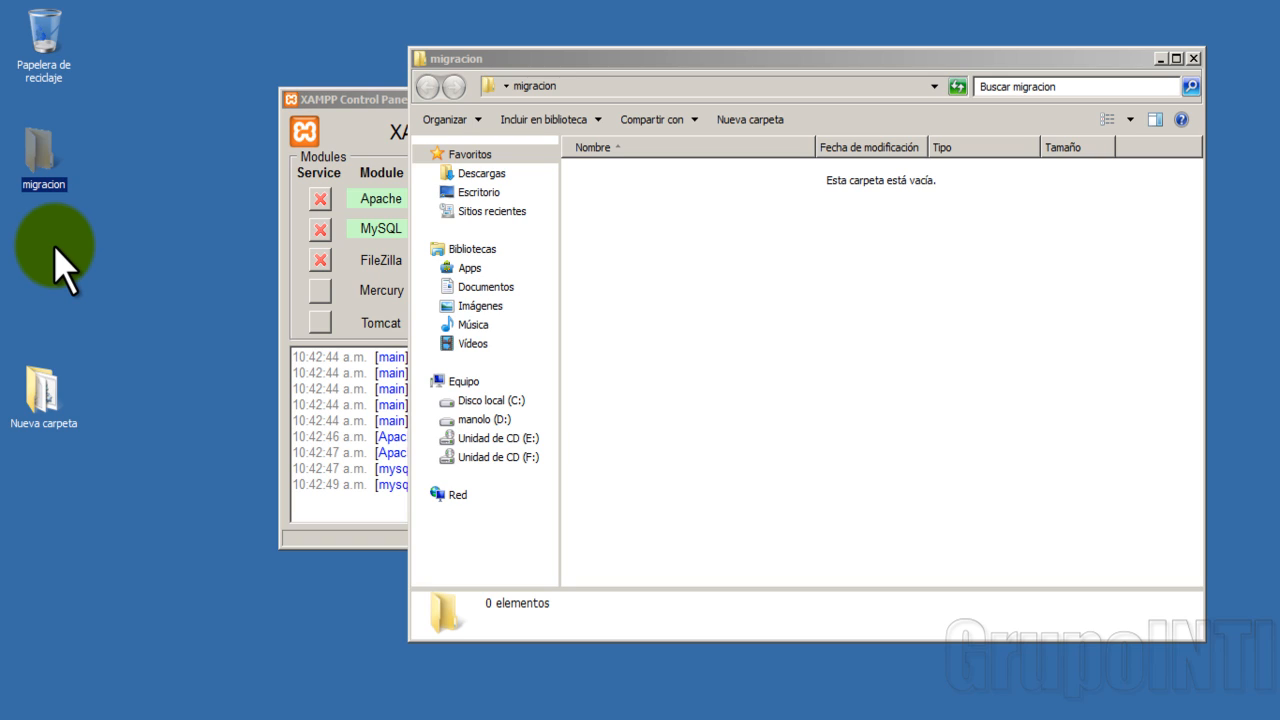
pyautogui.click(565, 258)
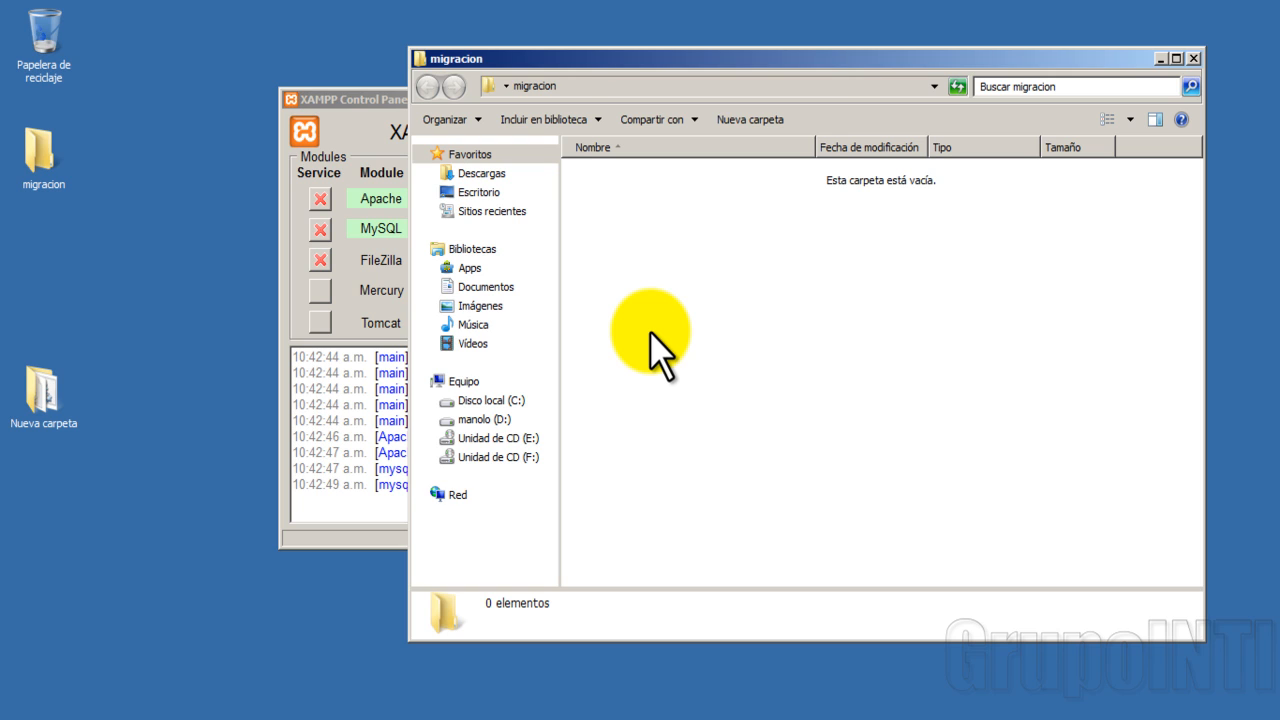
# Step: Bring back the localhost site and review its home page, from the header and image slideshow down to the footer
pyautogui.click(188, 712)
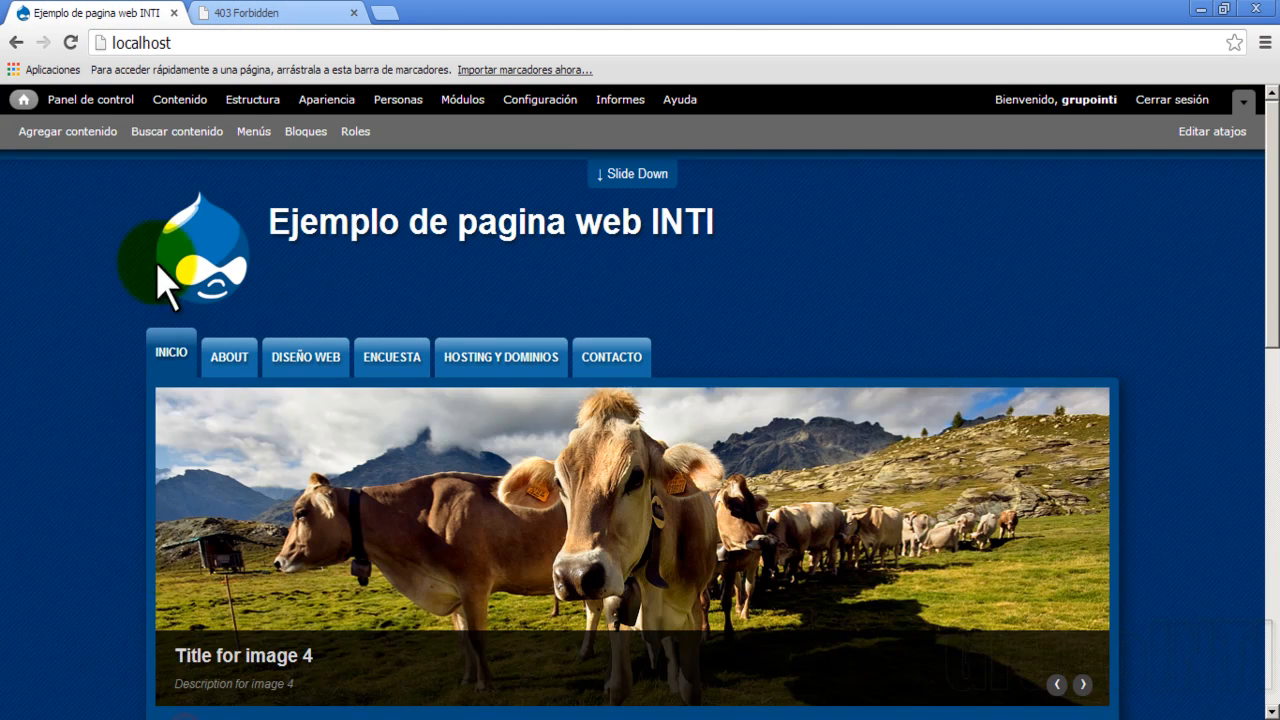
pyautogui.scroll(-5, 80, 426)
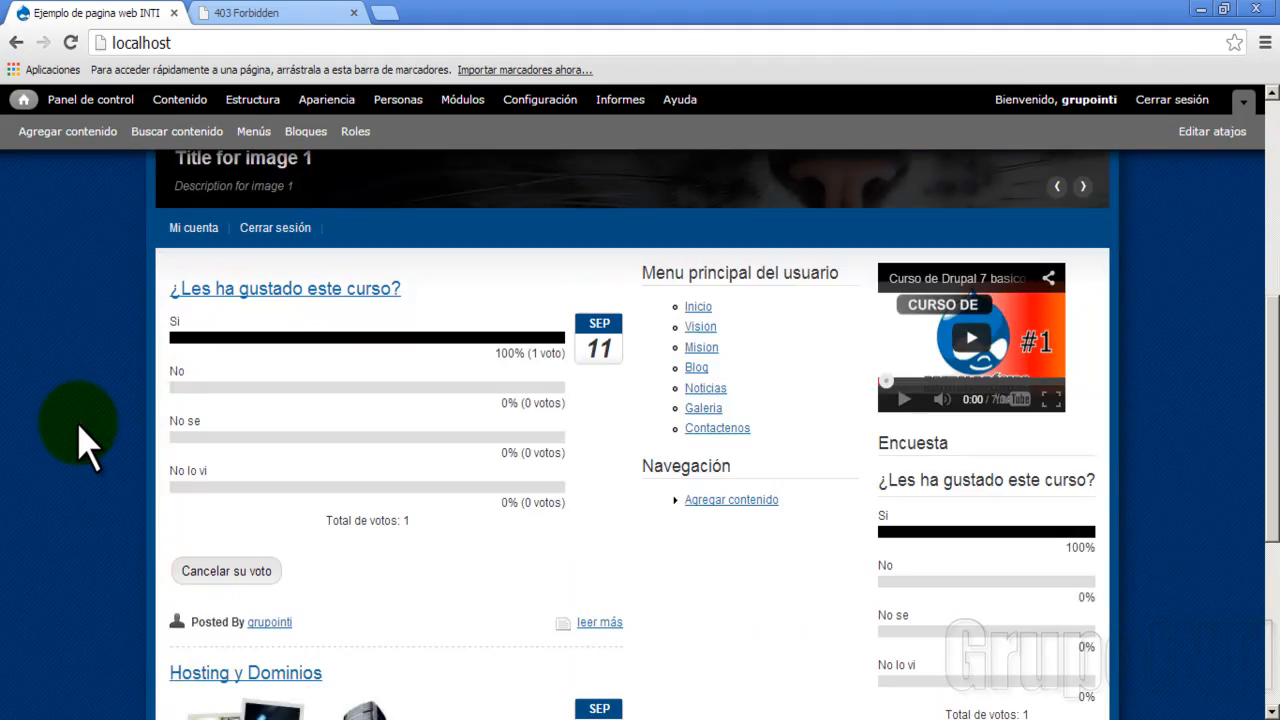
pyautogui.scroll(-4, 80, 426)
pyautogui.scroll(10, 486, 391)
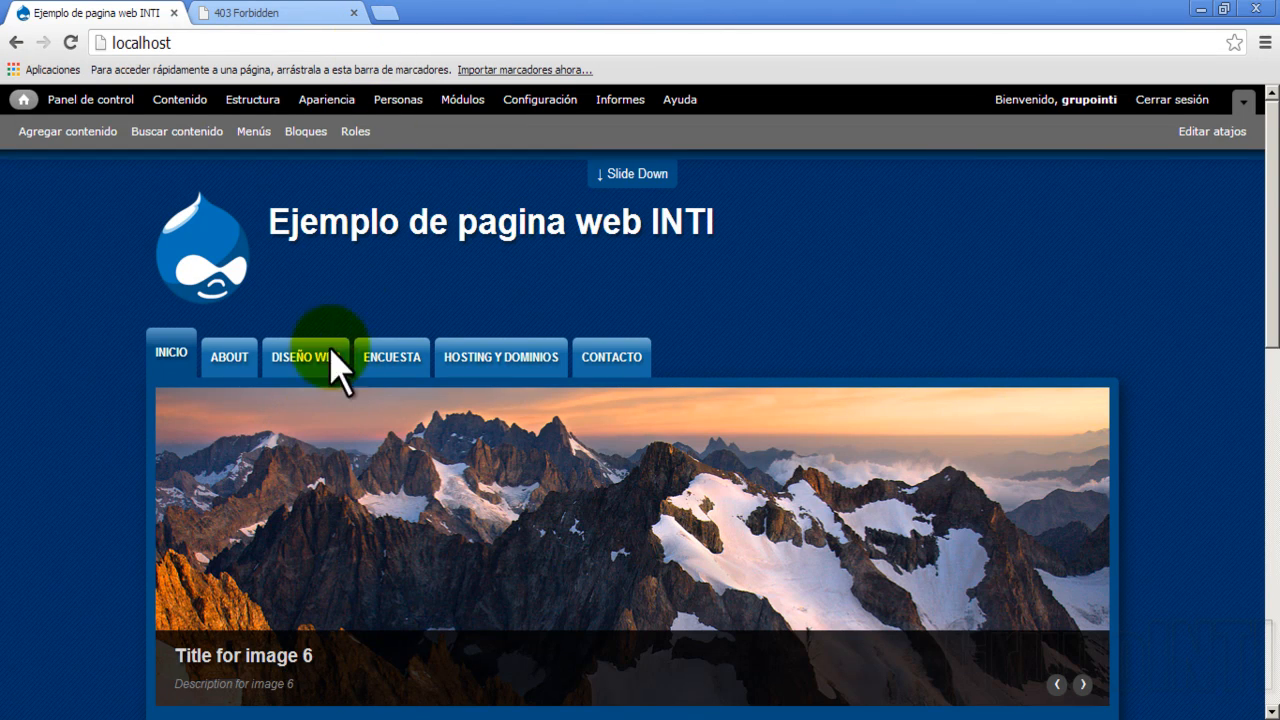
pyautogui.scroll(-10, 252, 443)
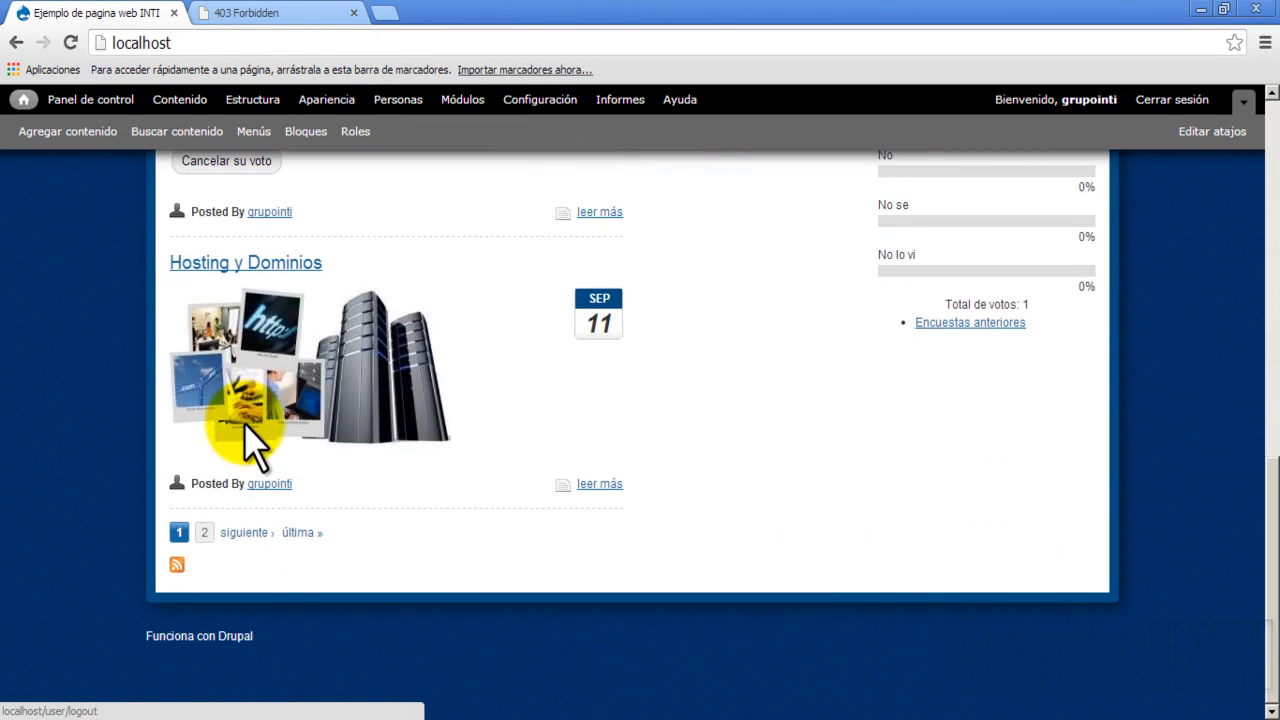
pyautogui.scroll(5, 252, 443)
pyautogui.scroll(4, 250, 440)
pyautogui.scroll(-2, 277, 451)
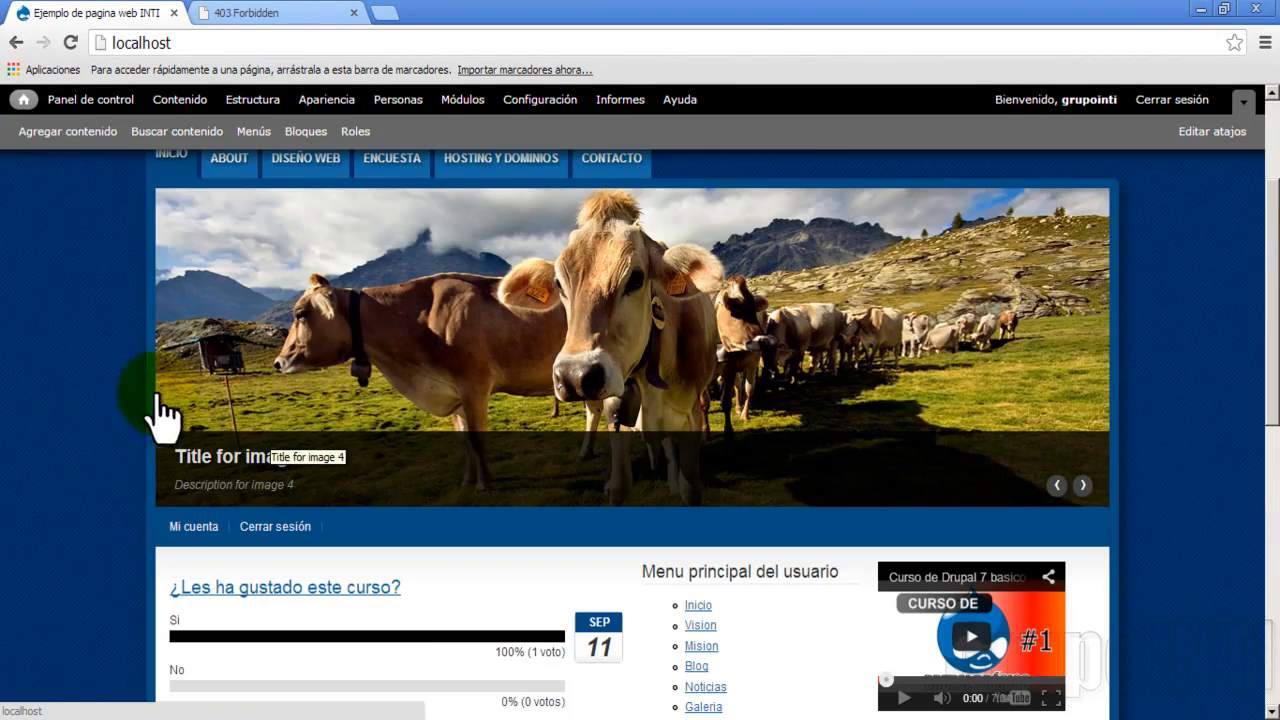
pyautogui.scroll(2, 310, 335)
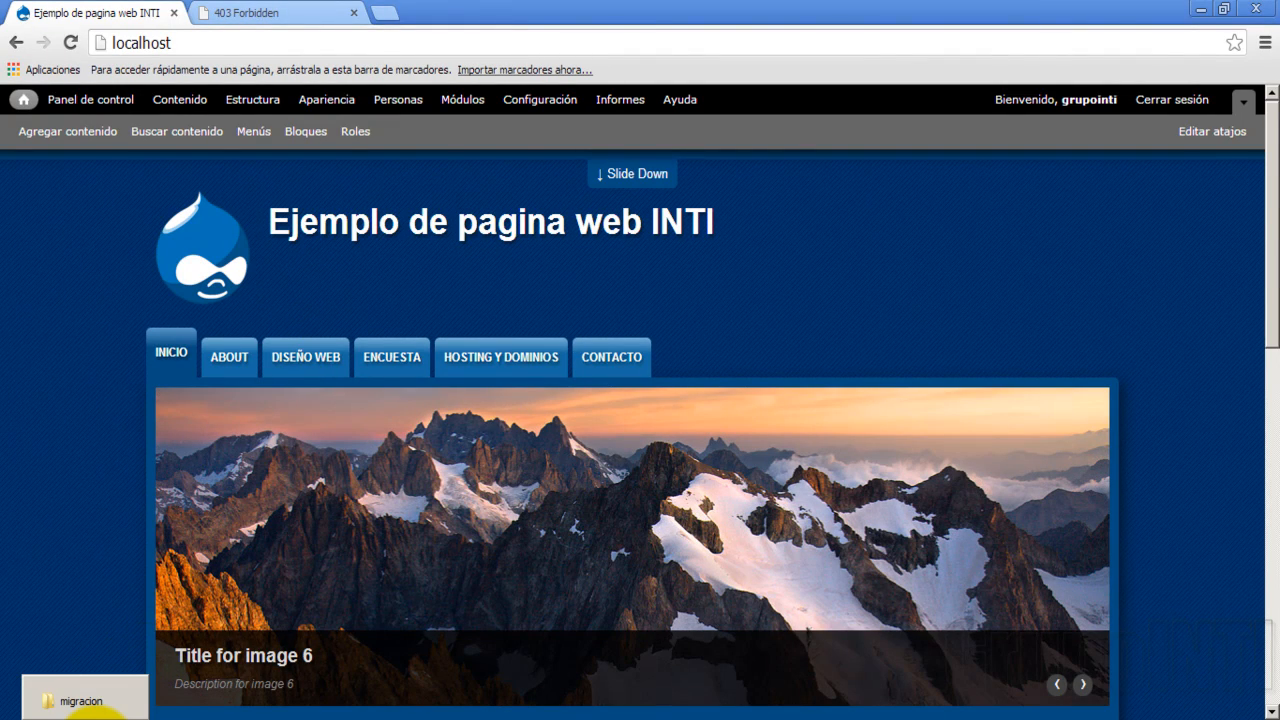
# Step: Paste the downloaded drupal-7.24 ZIP archive into the migracion folder
pyautogui.click(105, 714)
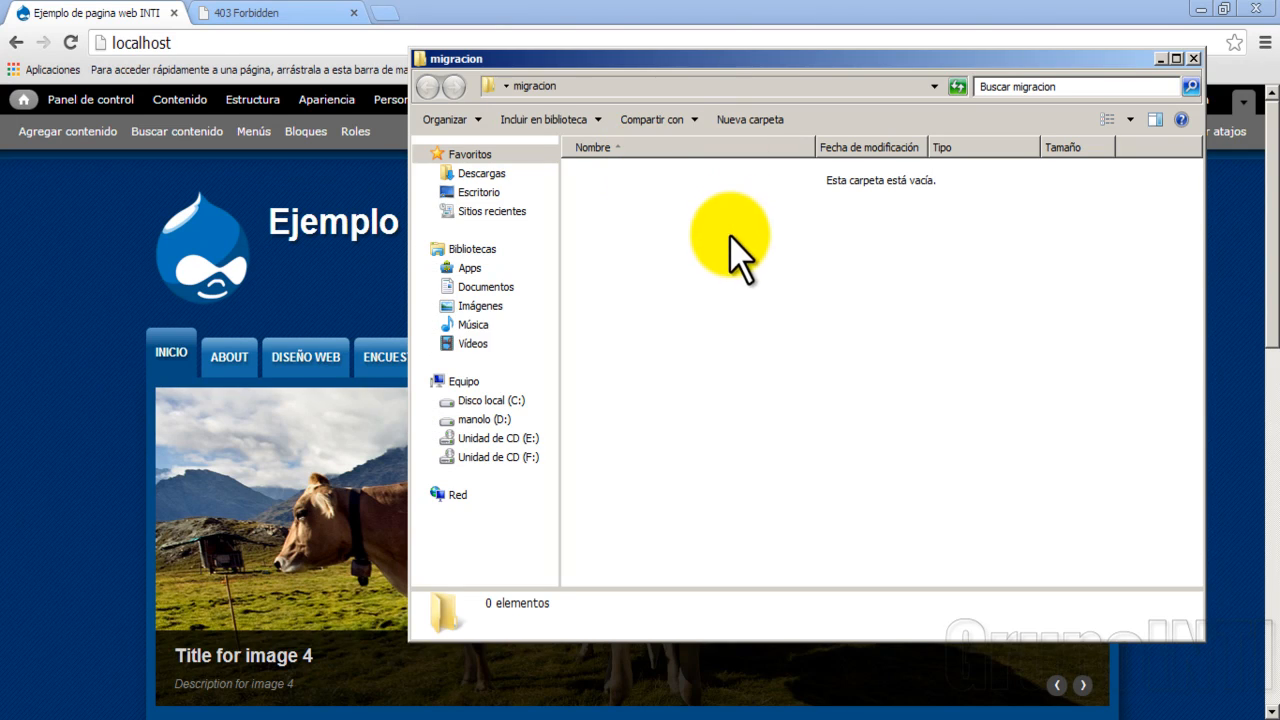
pyautogui.click(730, 235)
pyautogui.click(27, 714)
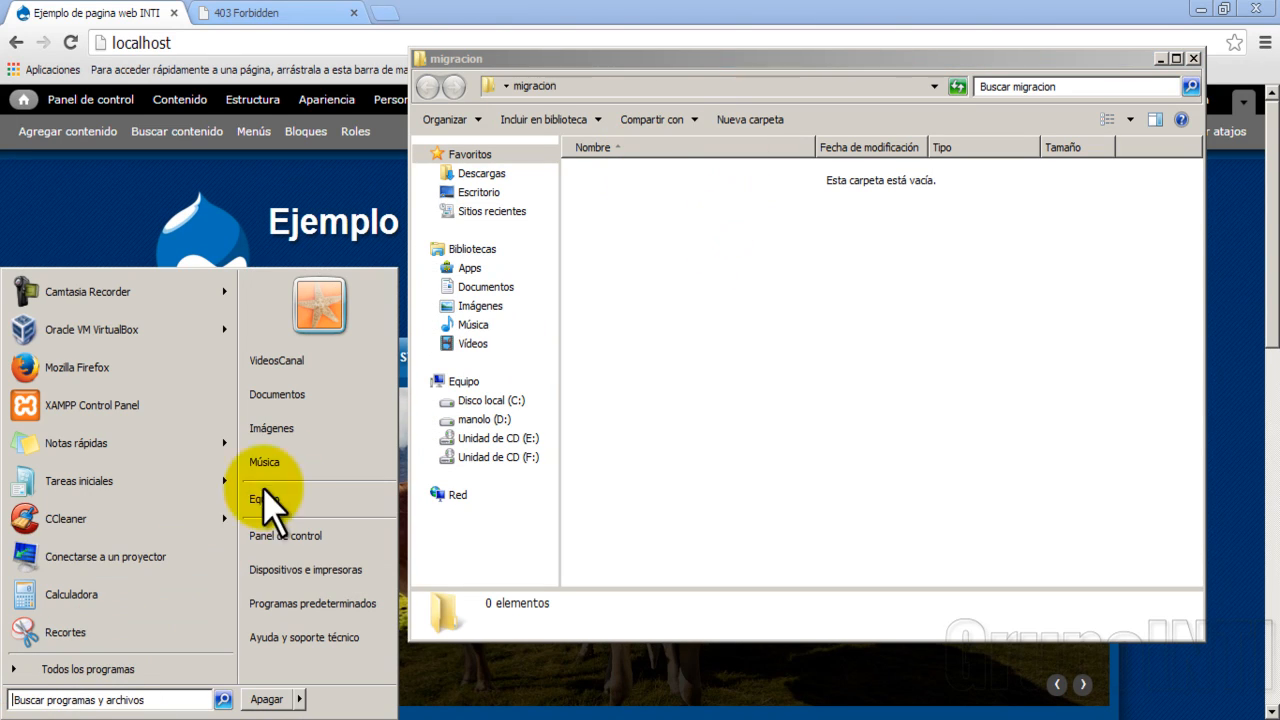
pyautogui.click(86, 251)
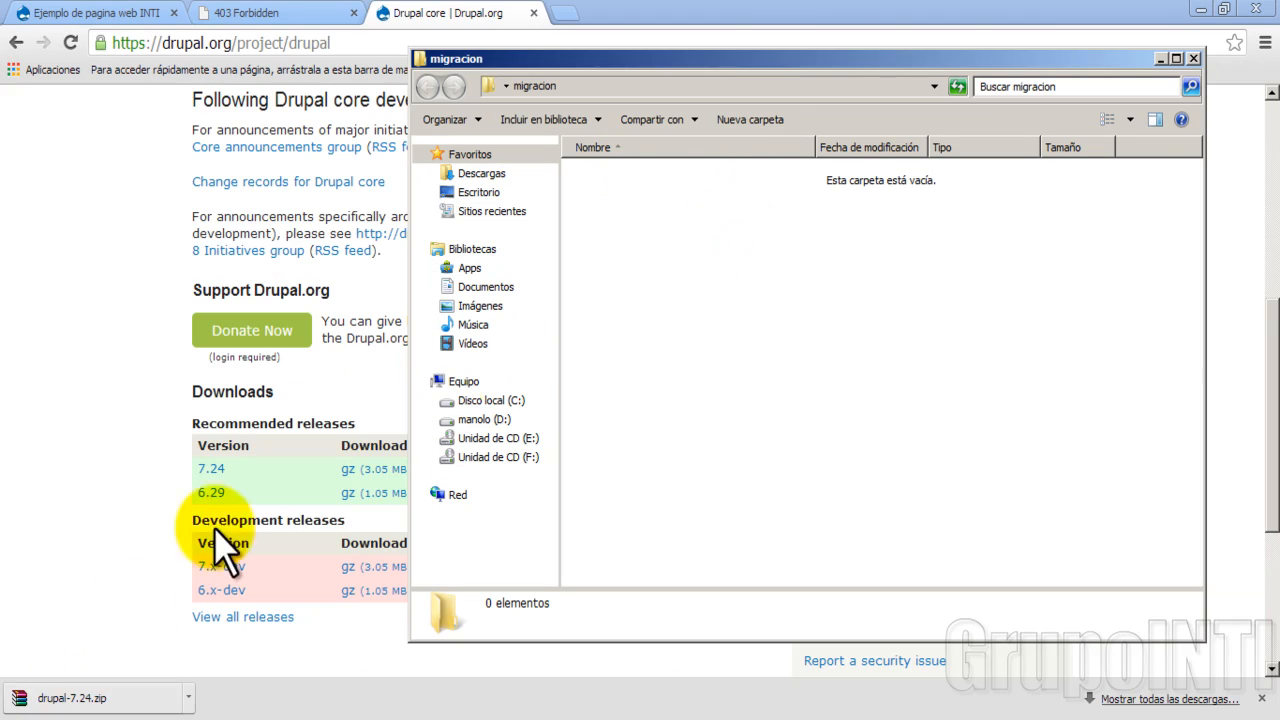
pyautogui.click(750, 390)
pyautogui.hotkey('ctrl', 'v')
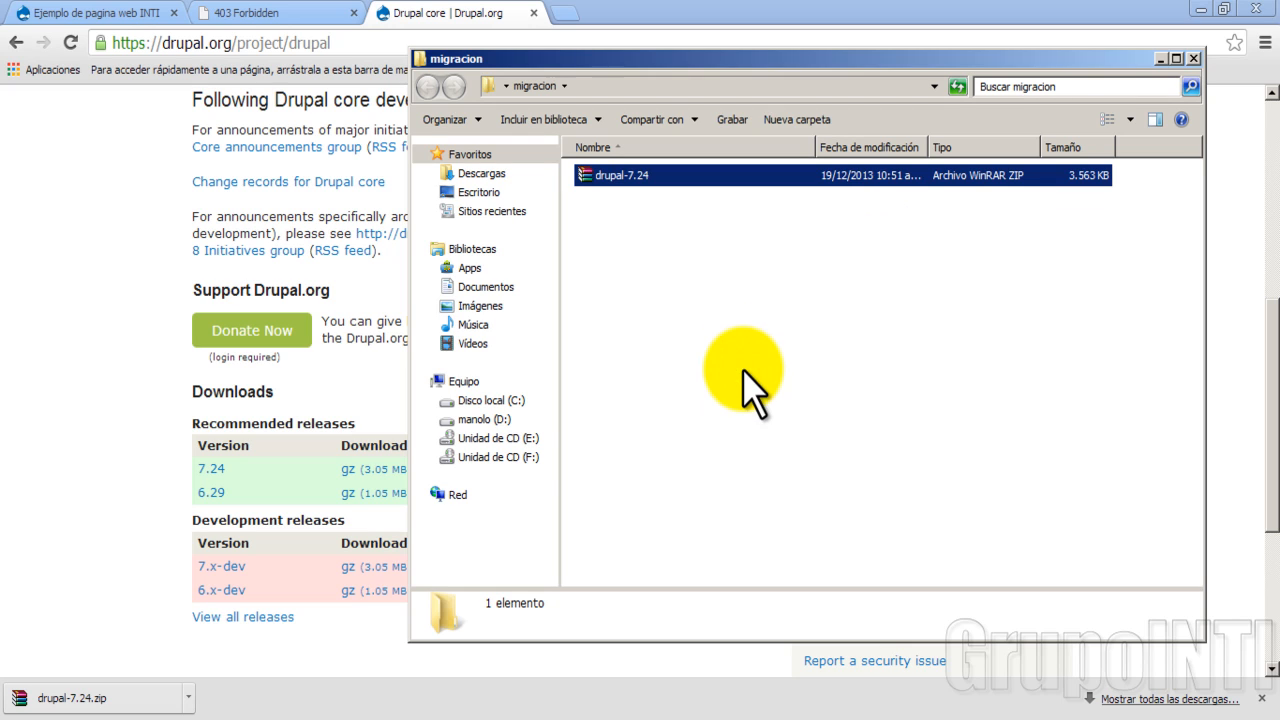
pyautogui.click(640, 318)
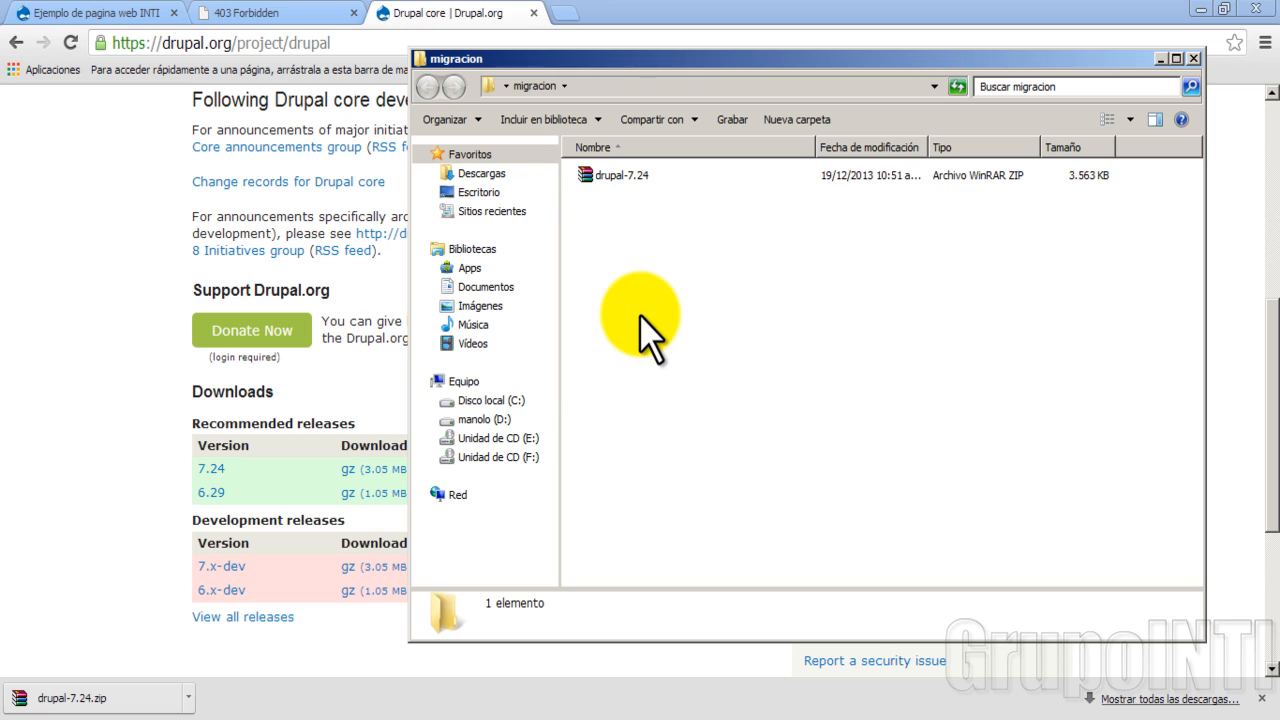
pyautogui.click(615, 181)
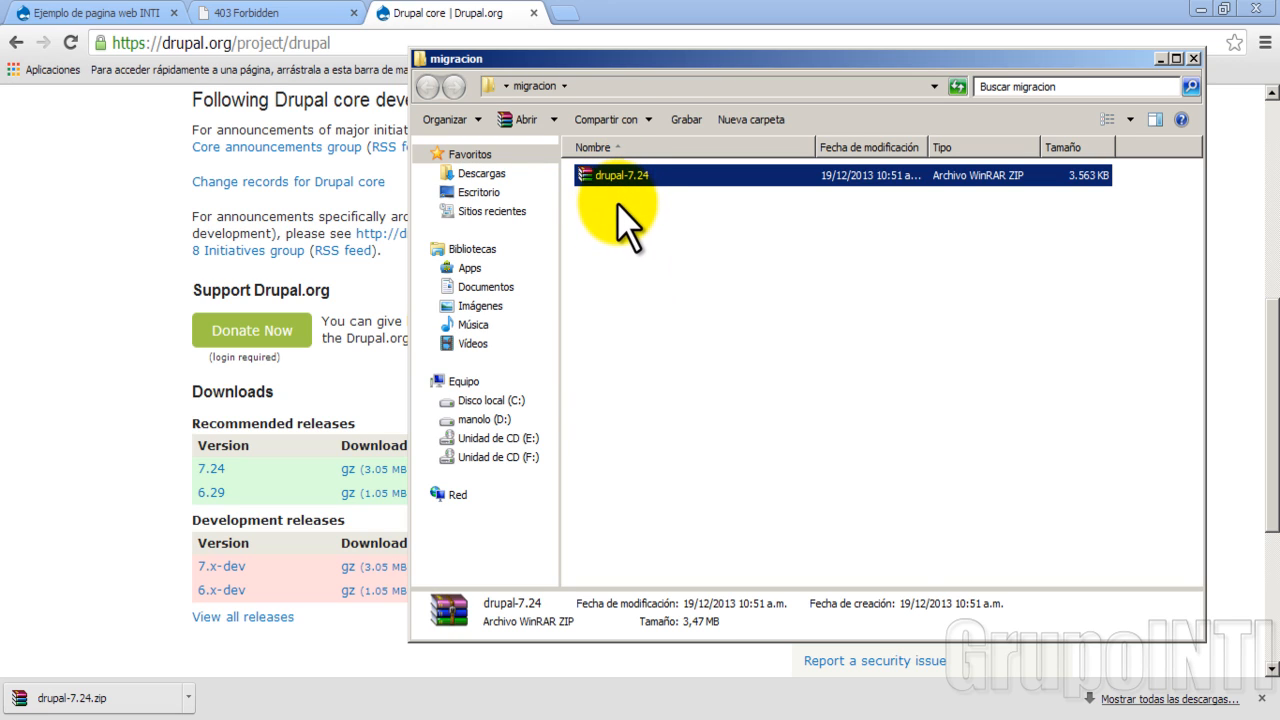
pyautogui.click(612, 219)
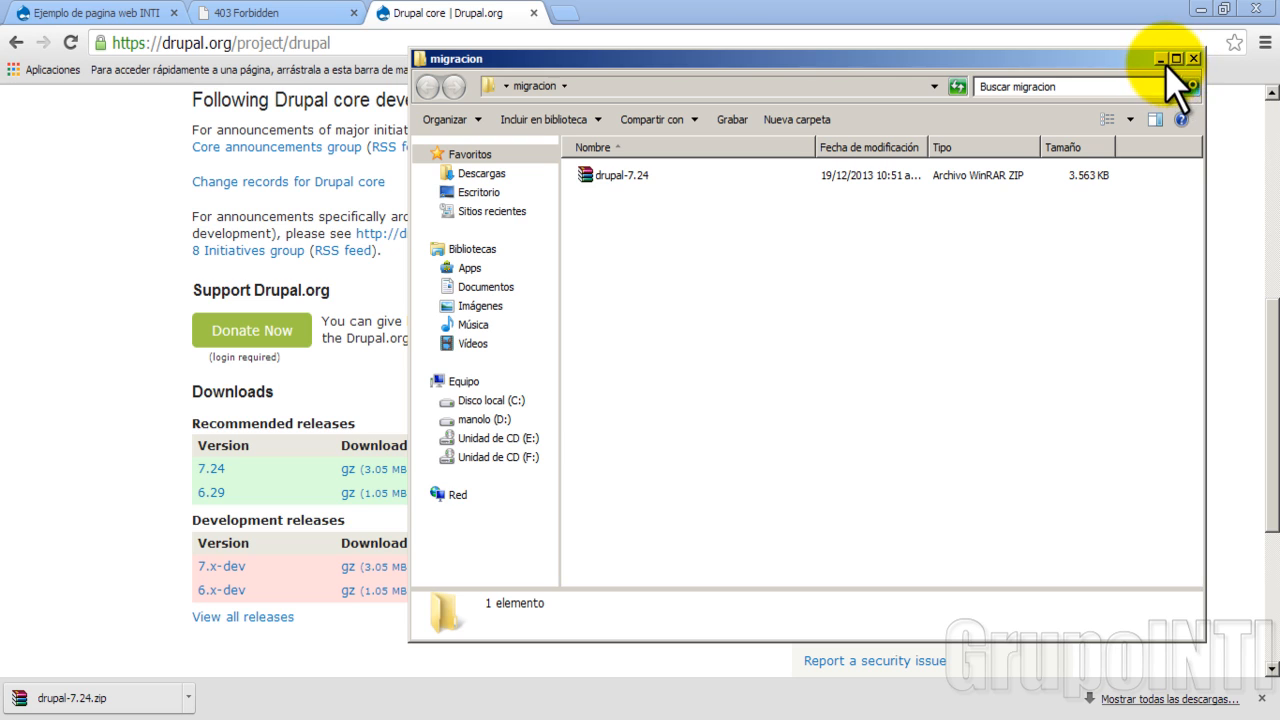
# Step: Return to the localhost site and look over its slideshow, poll and user menu
pyautogui.click(571, 44)
pyautogui.click(85, 13)
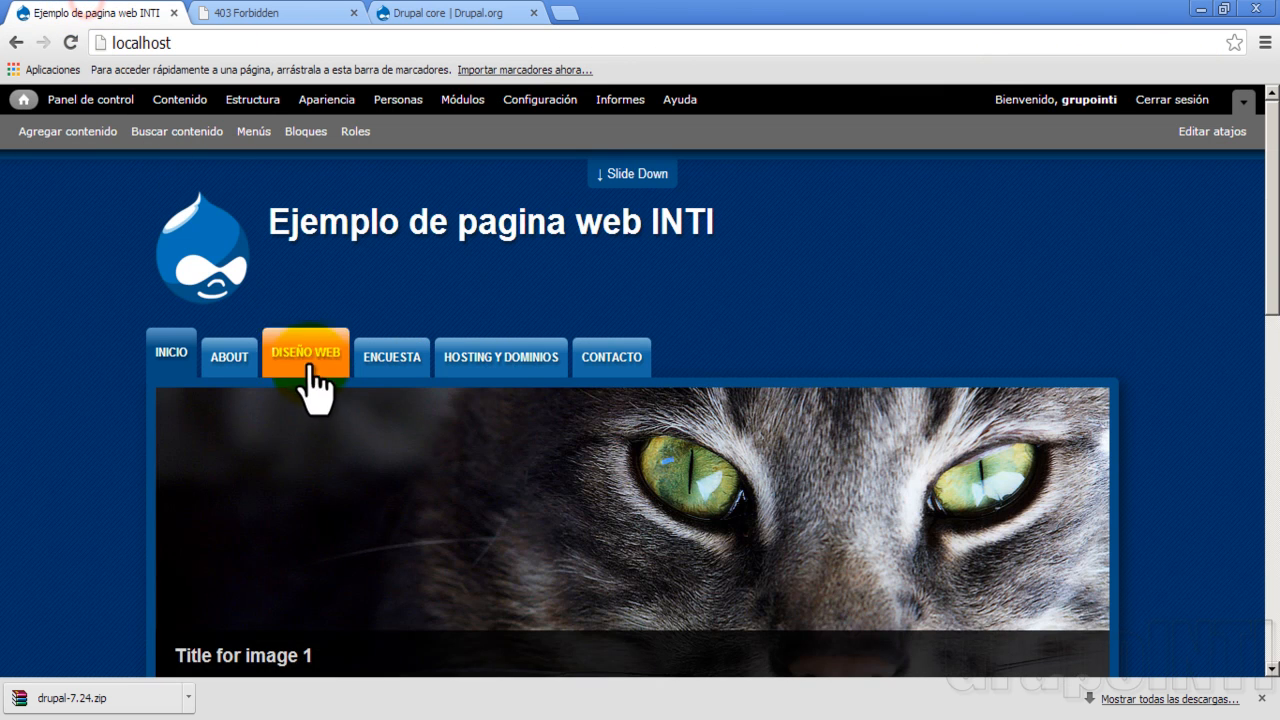
pyautogui.scroll(-2, 320, 400)
pyautogui.scroll(-1, 323, 423)
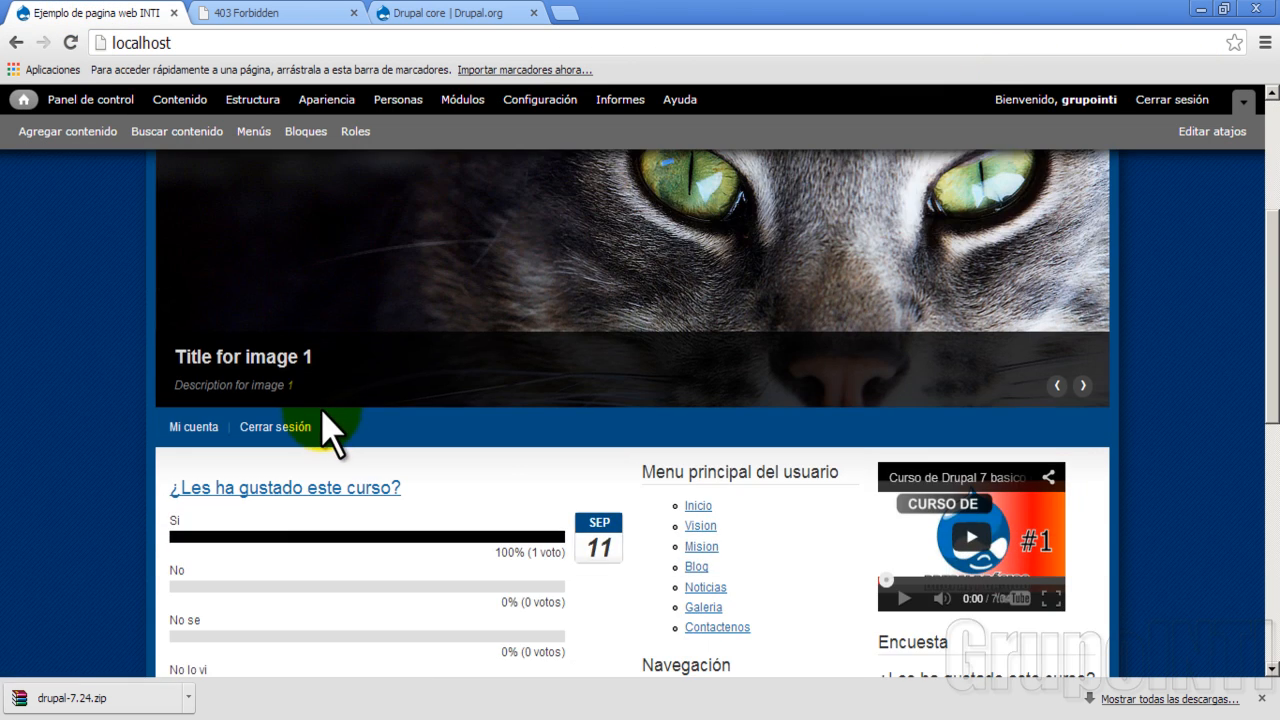
pyautogui.scroll(2, 325, 432)
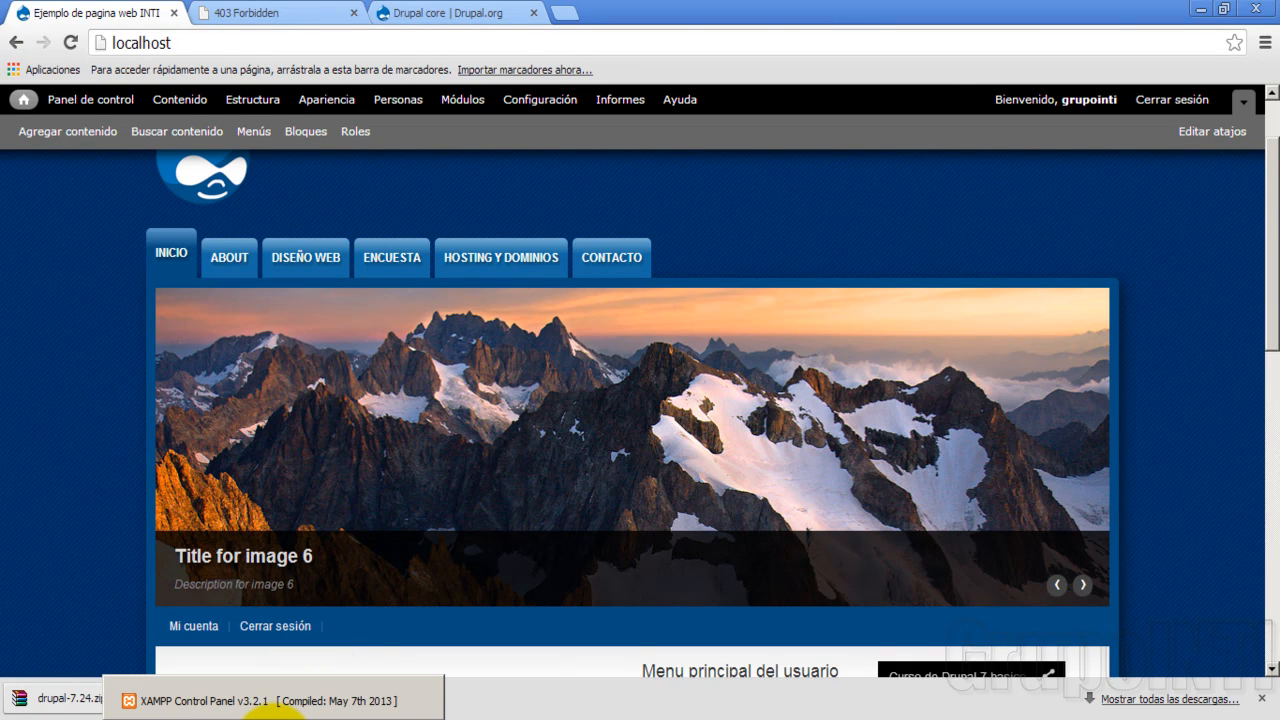
# Step: Open the htdocs folder of the local server installation through the XAMPP Control Panel
pyautogui.click(285, 706)
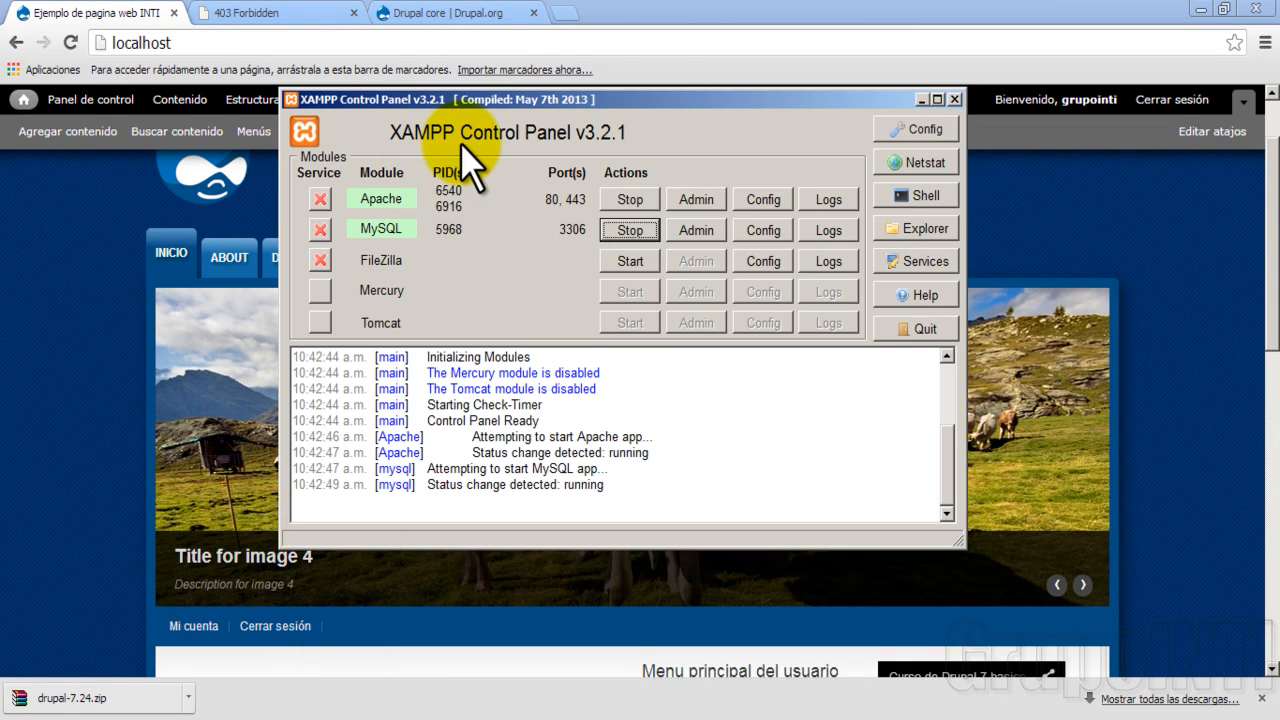
pyautogui.click(915, 238)
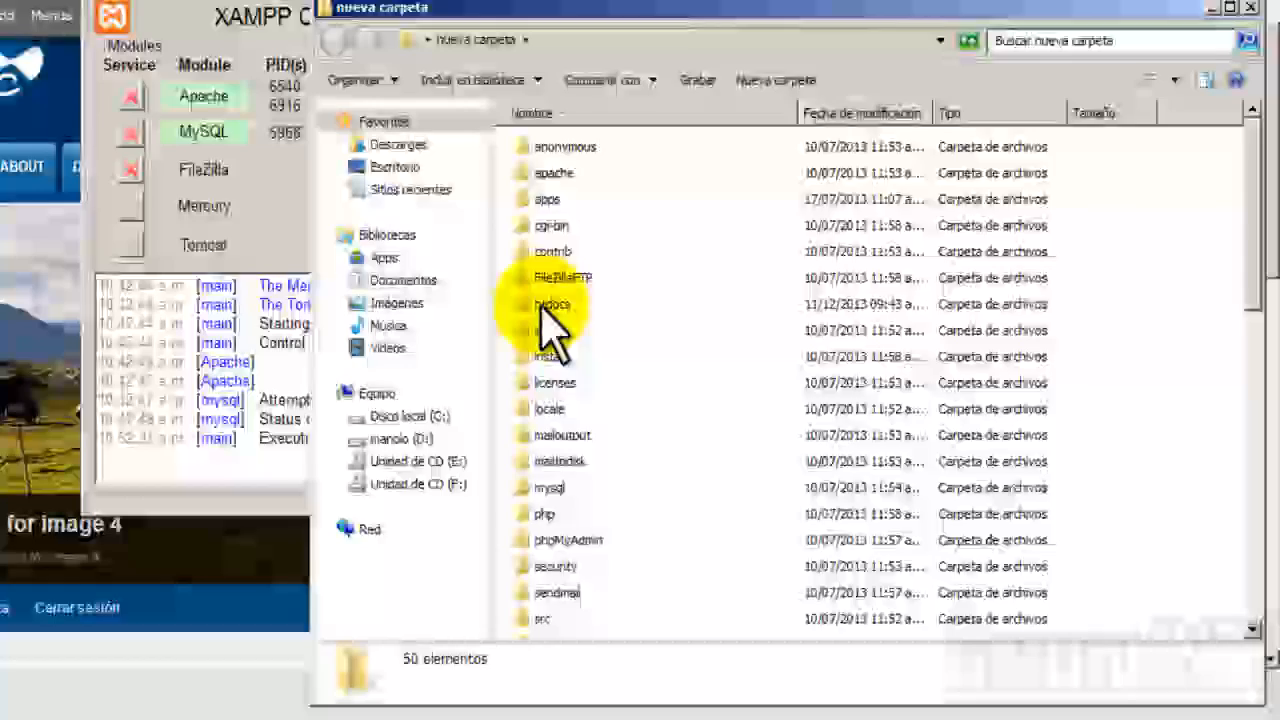
pyautogui.doubleClick(545, 306)
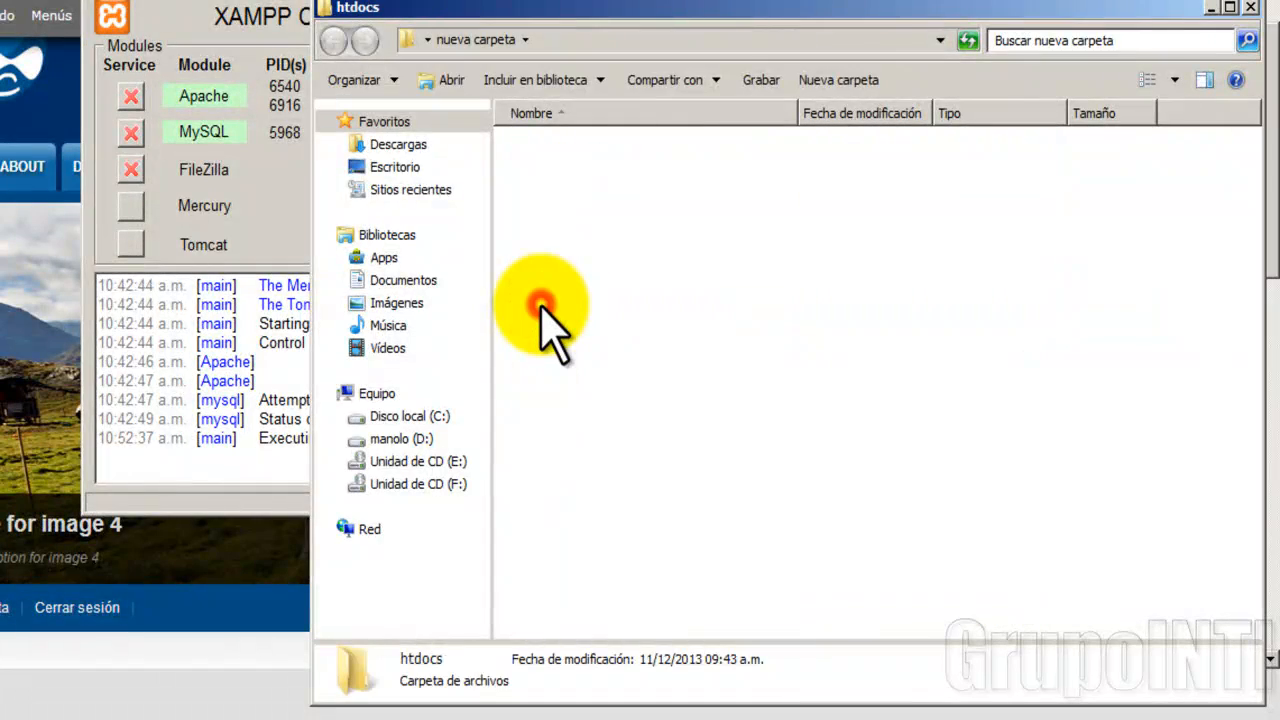
# Step: Examine the Drupal folders and files stored in htdocs, starting with the includes folder
pyautogui.scroll(-2, 612, 380)
pyautogui.scroll(2, 618, 430)
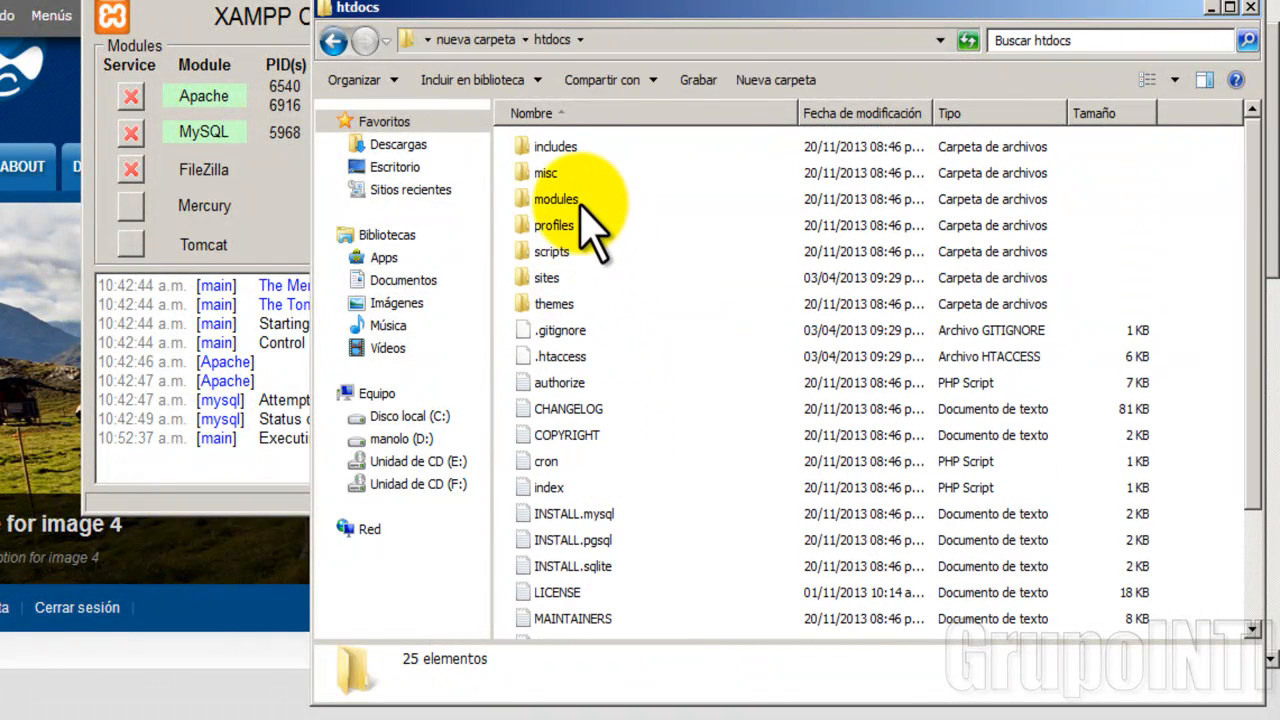
pyautogui.scroll(-2, 586, 250)
pyautogui.scroll(2, 588, 282)
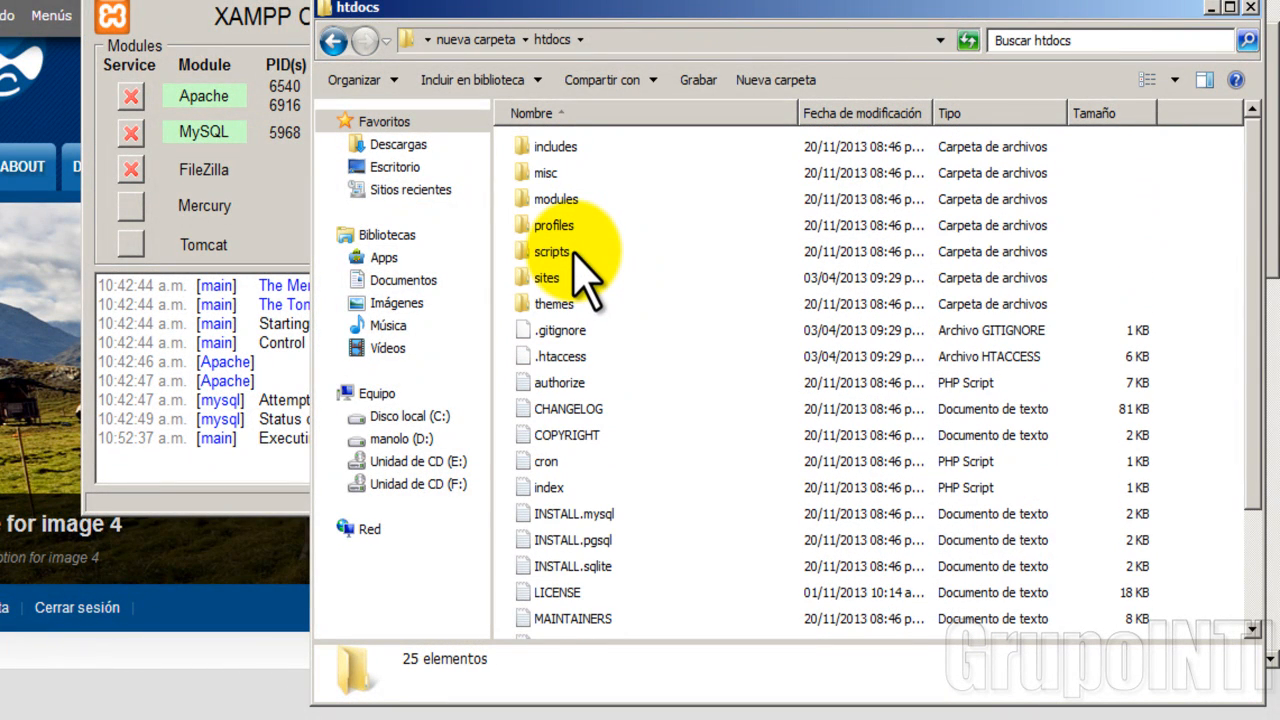
pyautogui.click(545, 150)
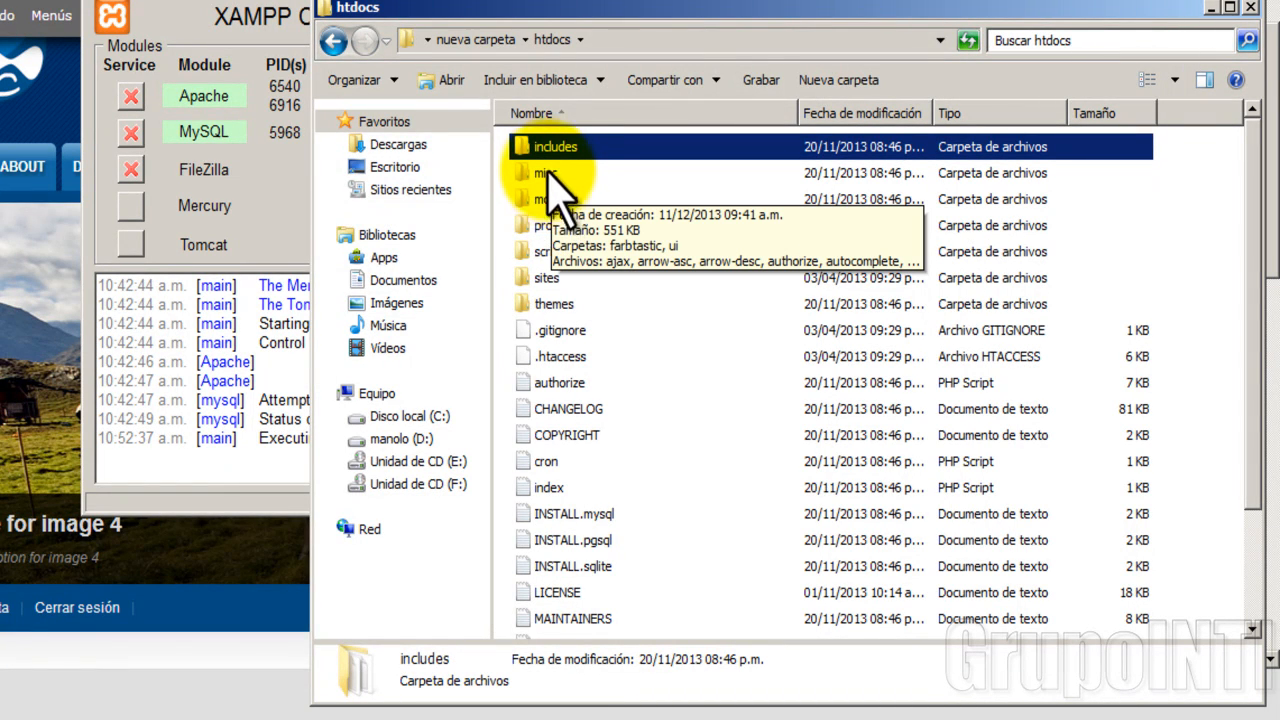
pyautogui.scroll(-2, 575, 258)
pyautogui.scroll(2, 583, 240)
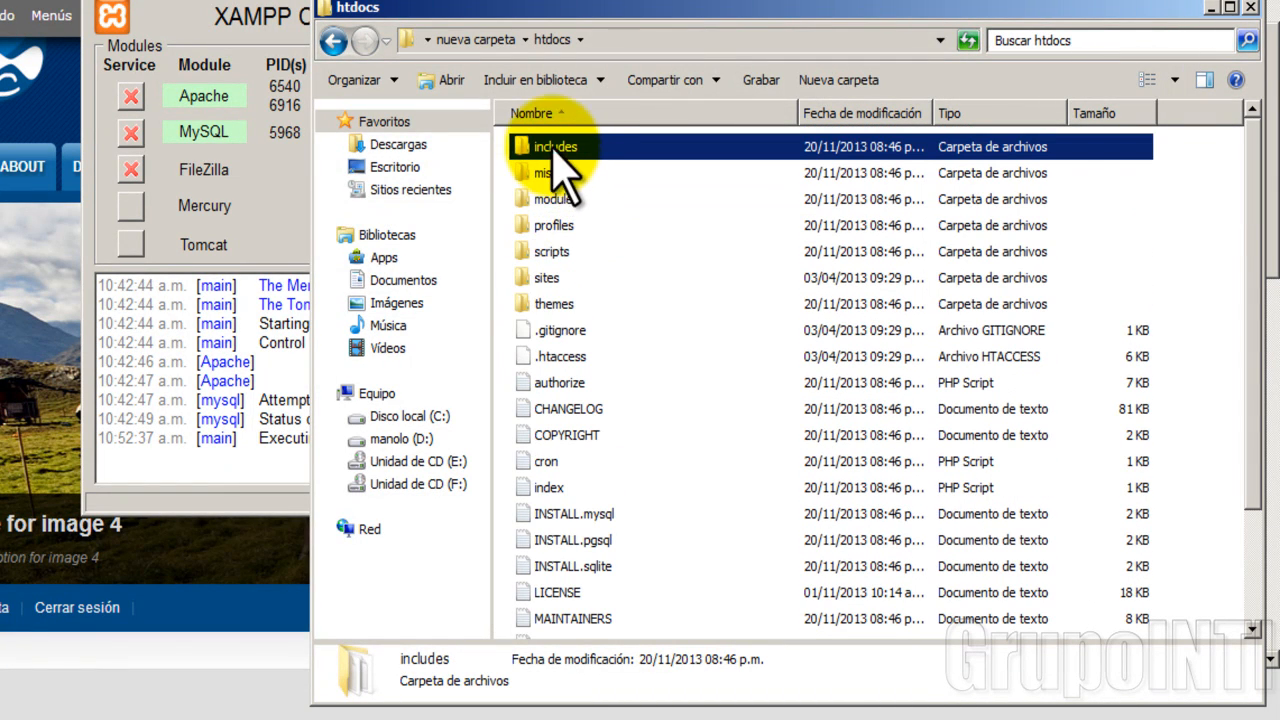
# Step: Copy the sites folder together with the .gitignore and .htaccess files from the htdocs folder
pyautogui.click(535, 282)
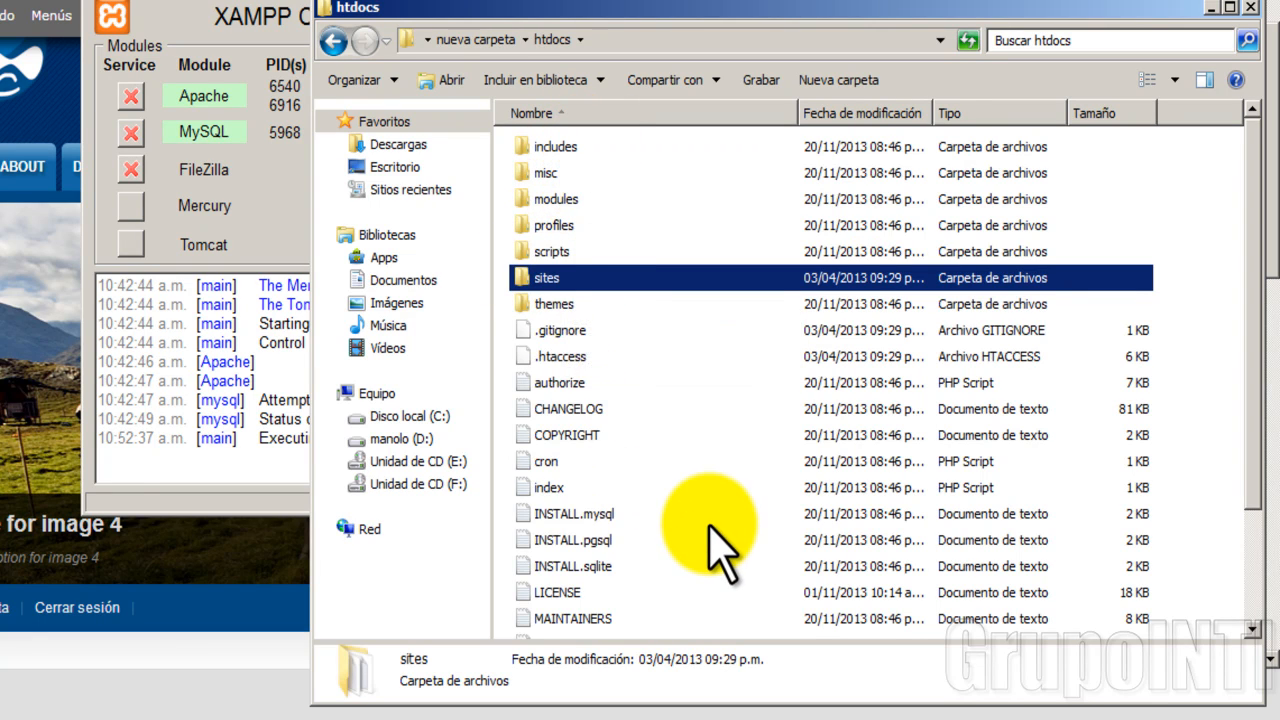
pyautogui.scroll(-1, 714, 543)
pyautogui.scroll(1, 640, 420)
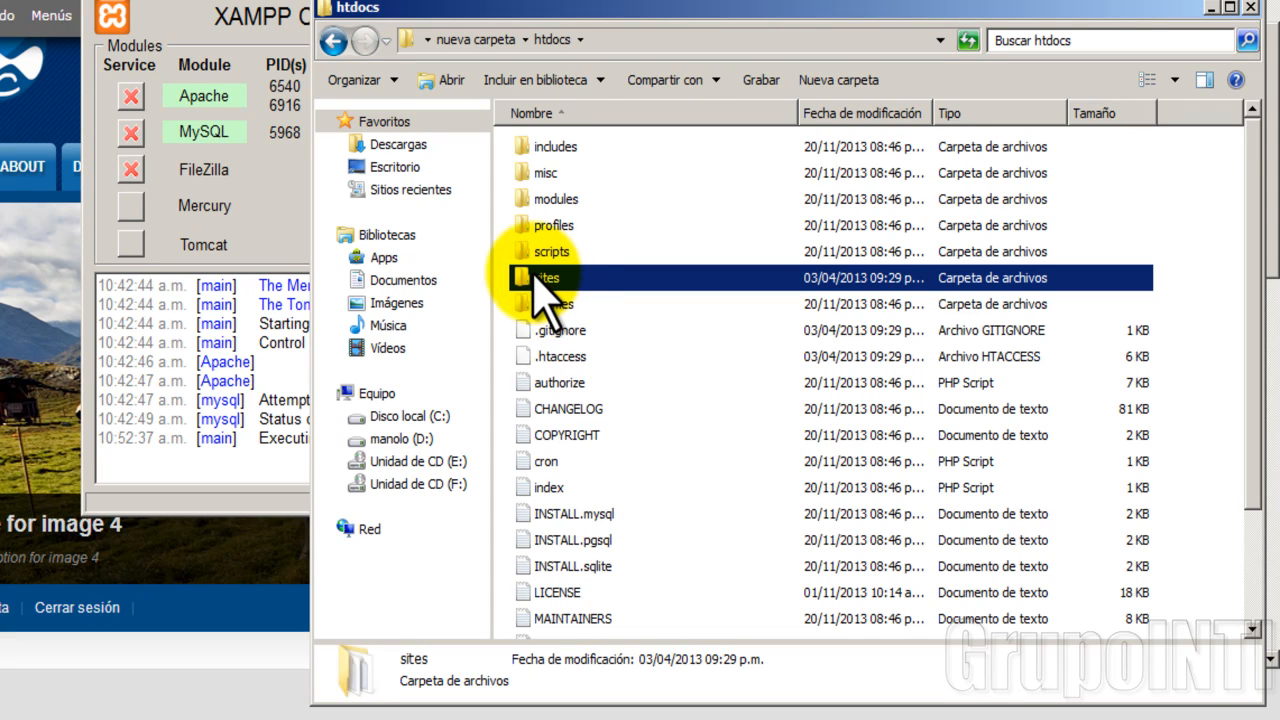
pyautogui.moveTo(549, 283)
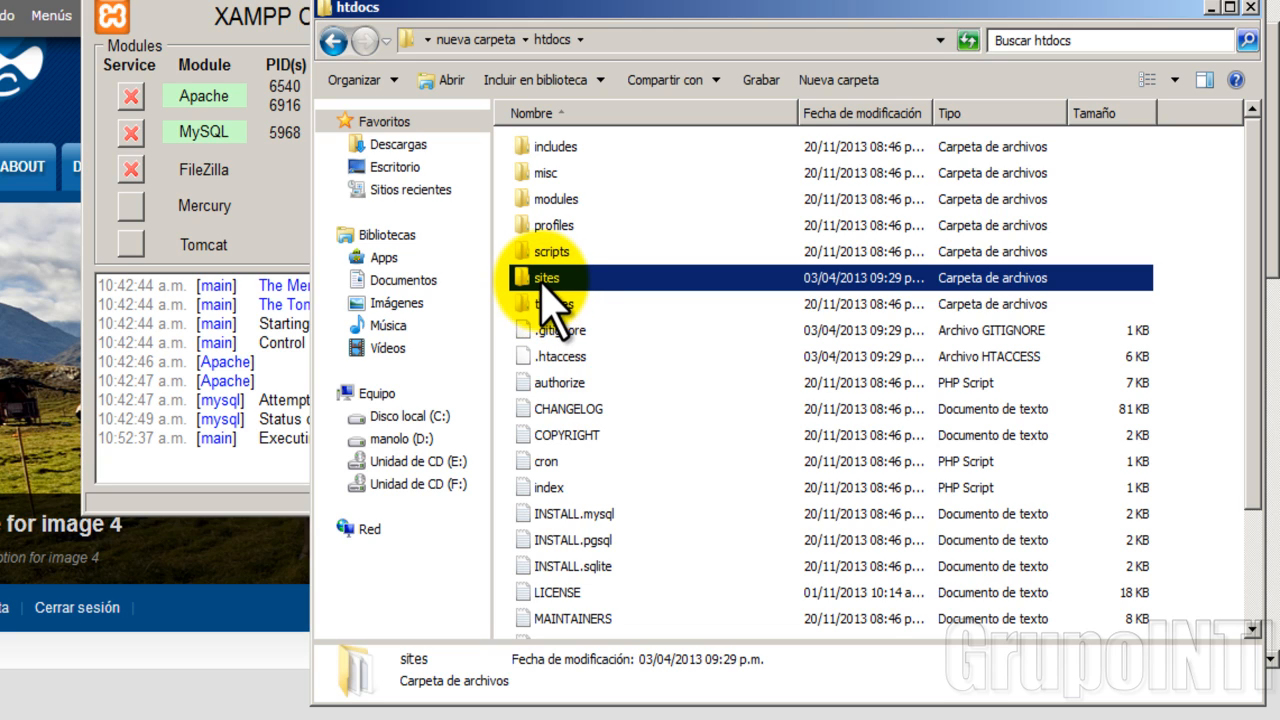
pyautogui.keyDown('ctrl'); pyautogui.click(560, 331); pyautogui.keyUp('ctrl')
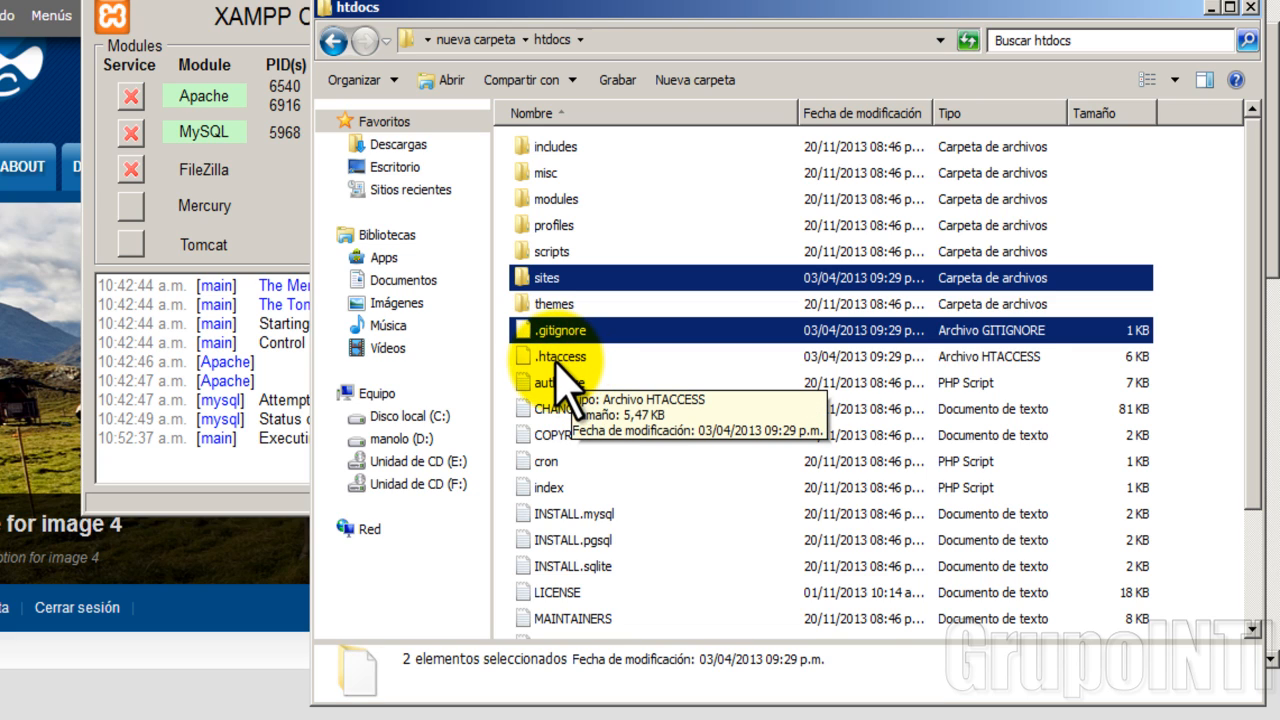
pyautogui.keyDown('shift'); pyautogui.click(556, 363); pyautogui.keyUp('shift')
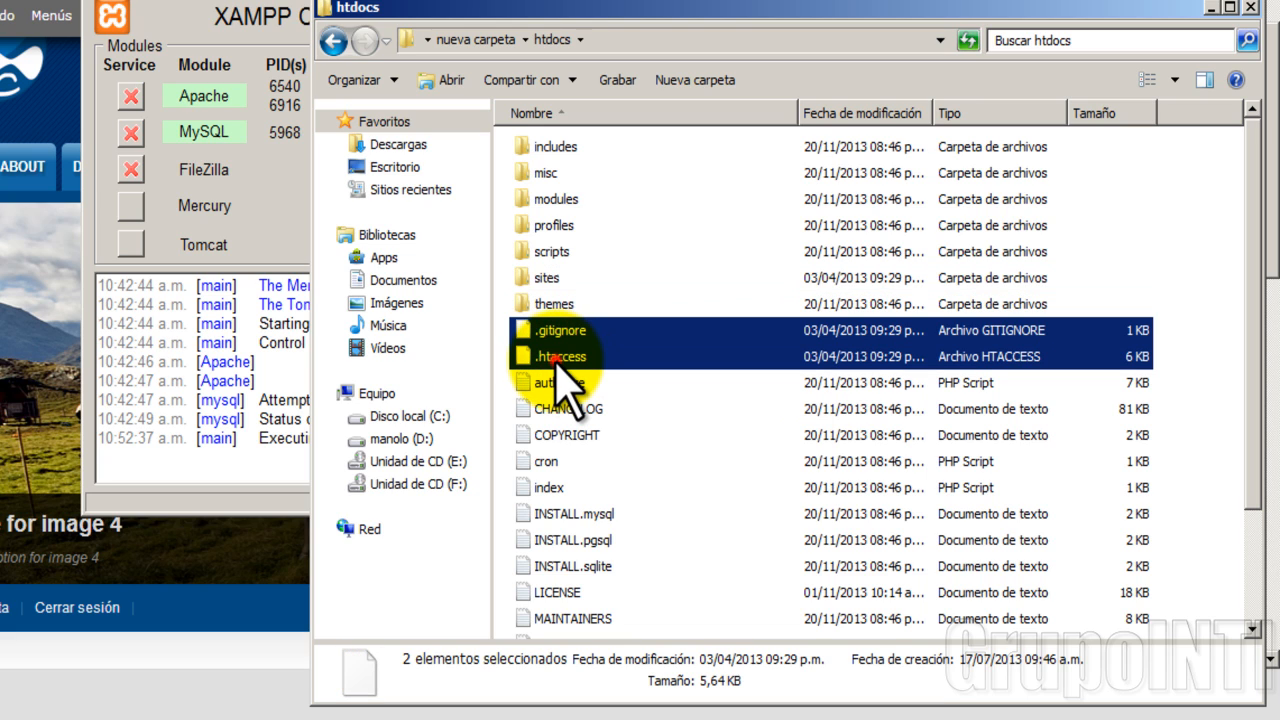
pyautogui.keyDown('shift'); pyautogui.click(558, 277); pyautogui.keyUp('shift')
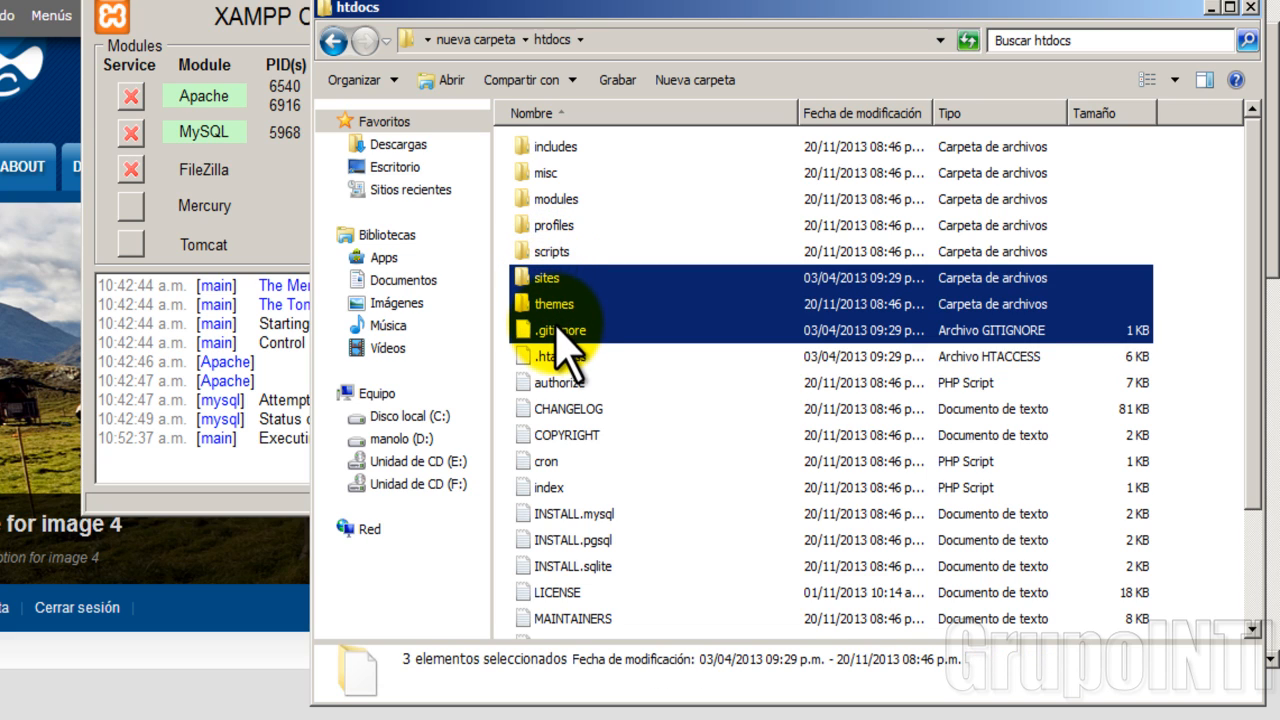
pyautogui.keyDown('ctrl'); pyautogui.click(545, 302); pyautogui.keyUp('ctrl')
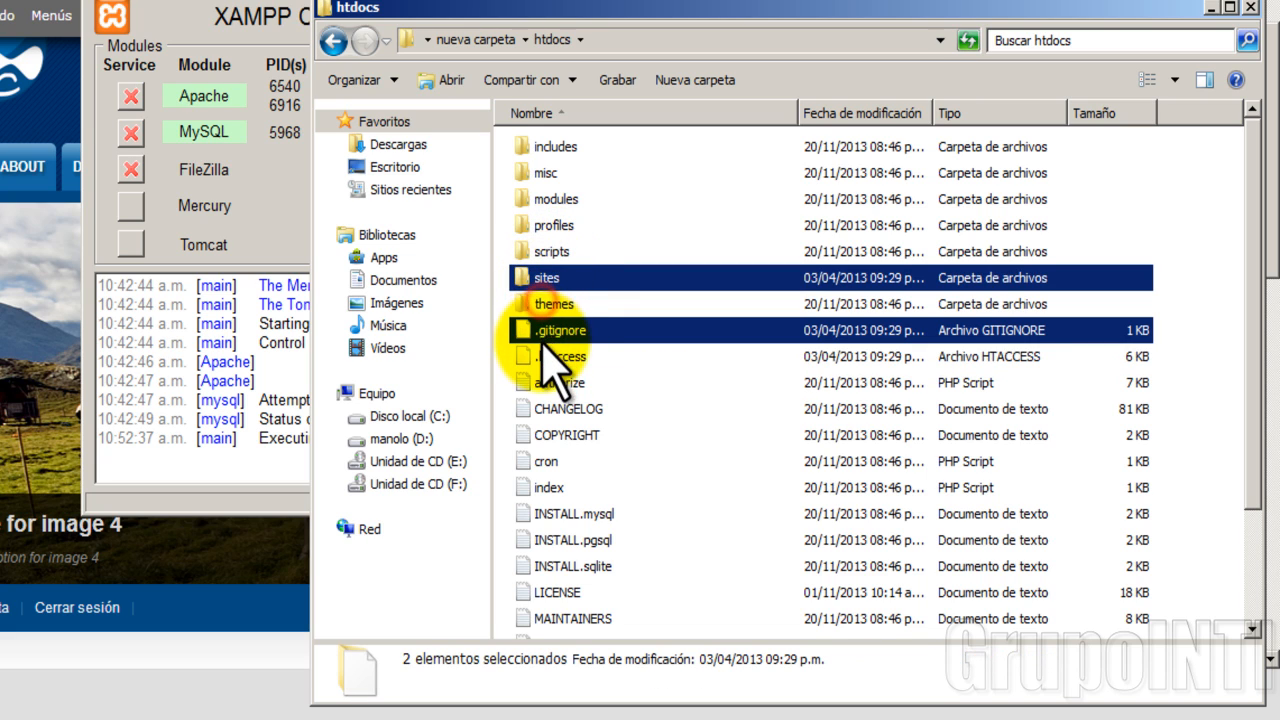
pyautogui.keyDown('ctrl'); pyautogui.click(545, 354); pyautogui.keyUp('ctrl')
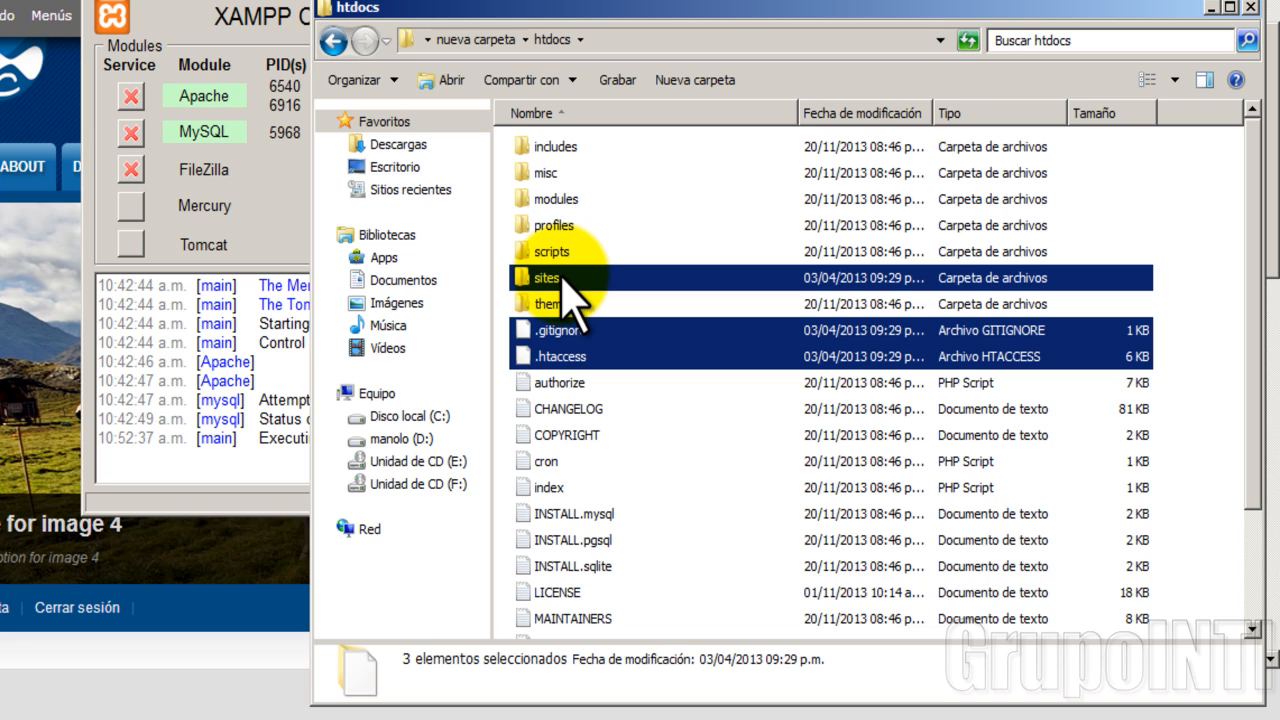
pyautogui.moveTo(574, 296)
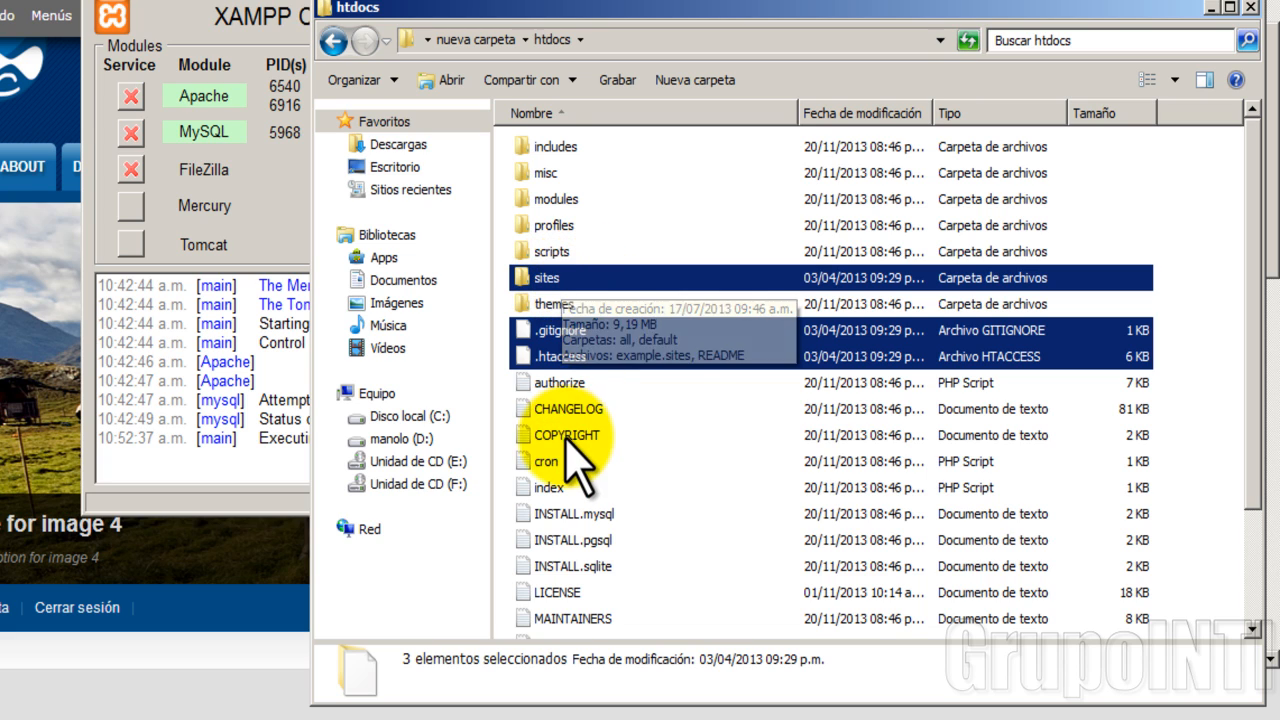
pyautogui.scroll(-1, 575, 455)
pyautogui.scroll(1, 566, 440)
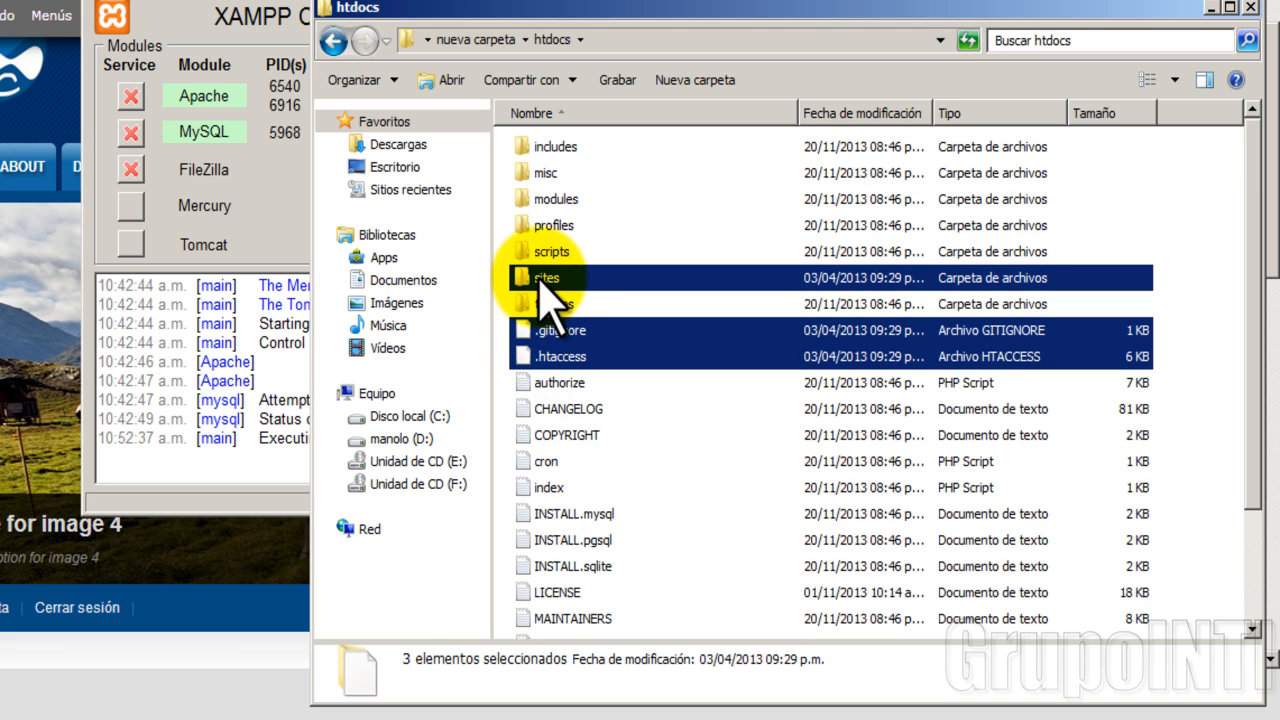
pyautogui.rightClick(541, 285)
pyautogui.click(633, 562)
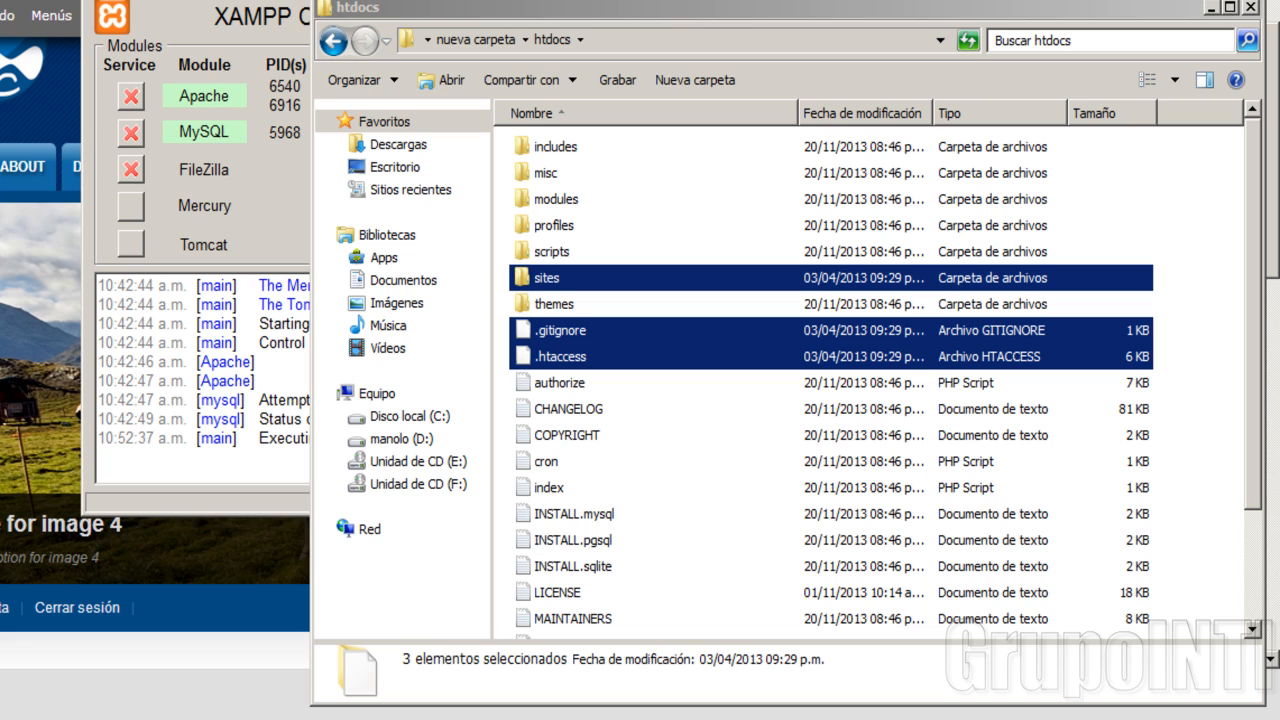
# Step: Paste the copied sites folder, .gitignore and .htaccess into the migracion folder beside the drupal-7.24 archive
pyautogui.click(200, 718)
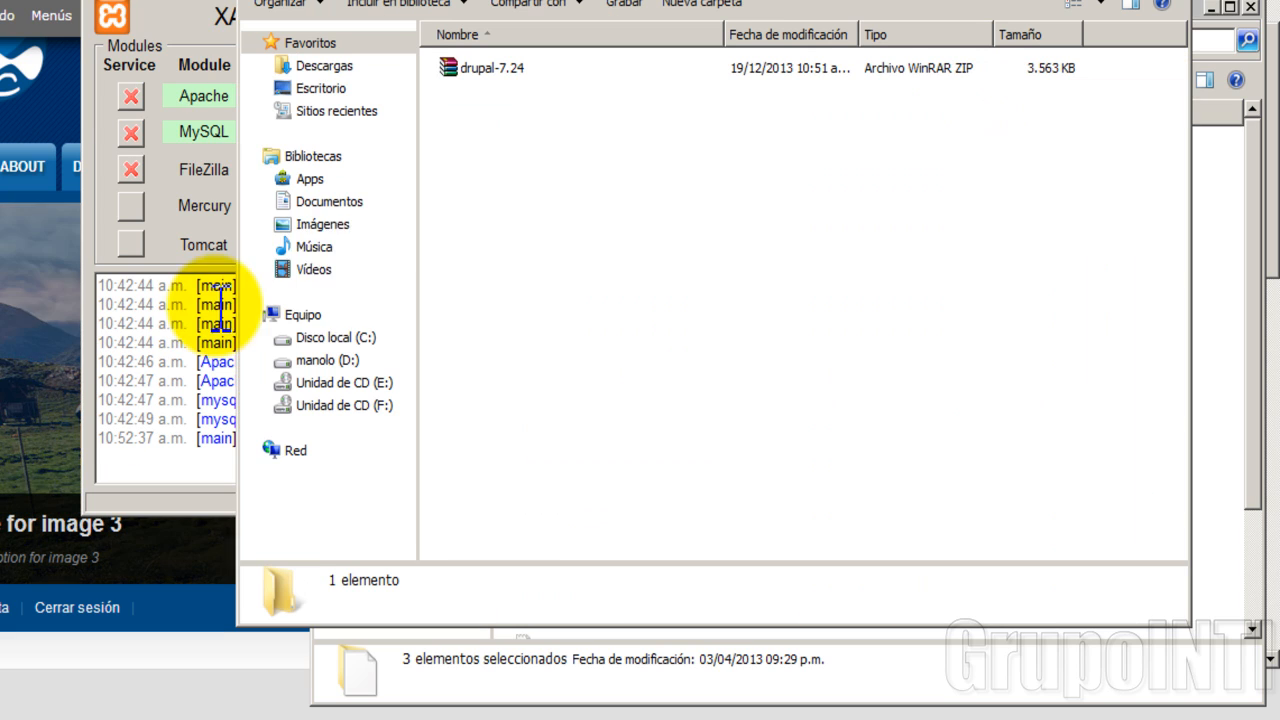
pyautogui.click(640, 302)
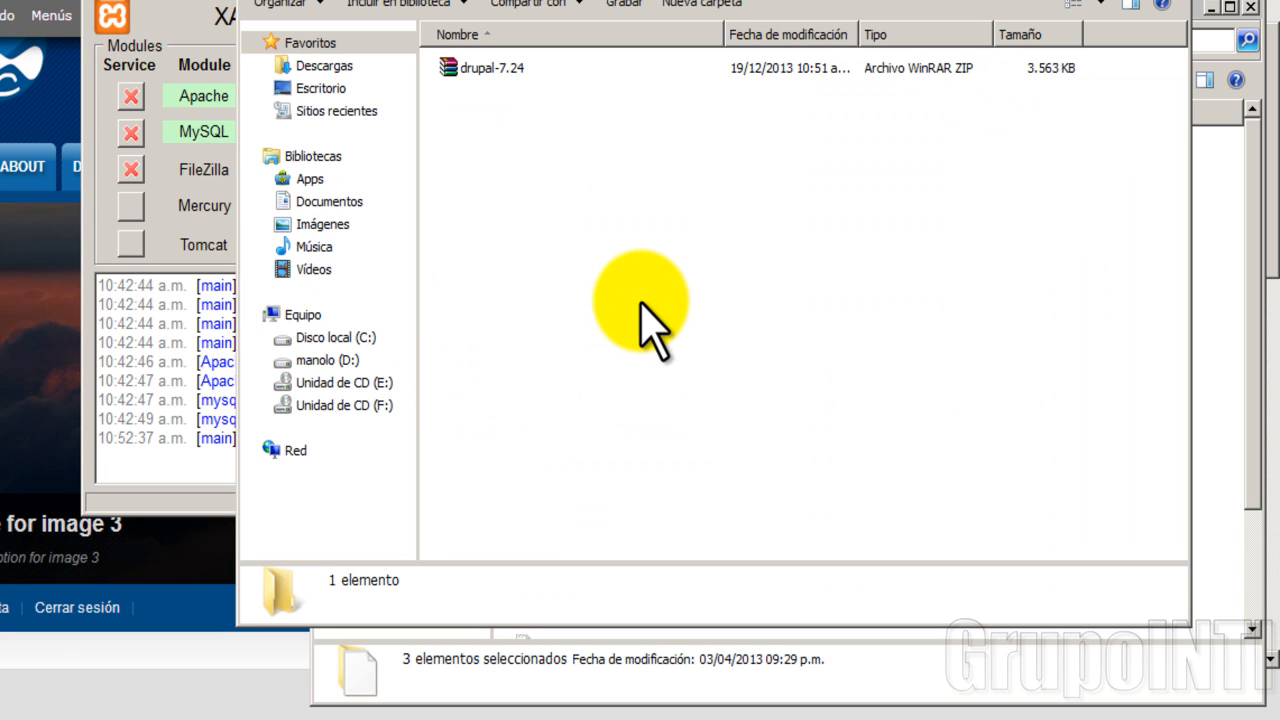
pyautogui.hotkey('ctrl', 'v')
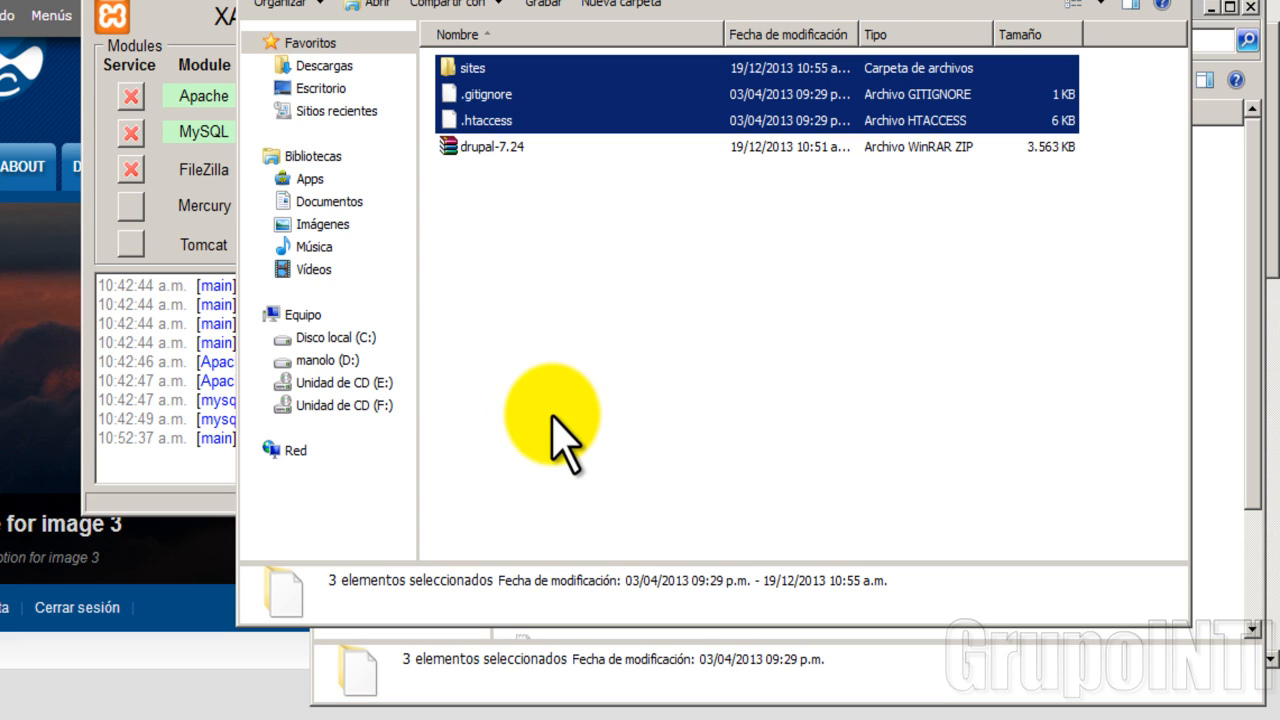
# Step: Review the sites folder and the .gitignore and .htaccess files in the migracion folder
pyautogui.click(466, 70)
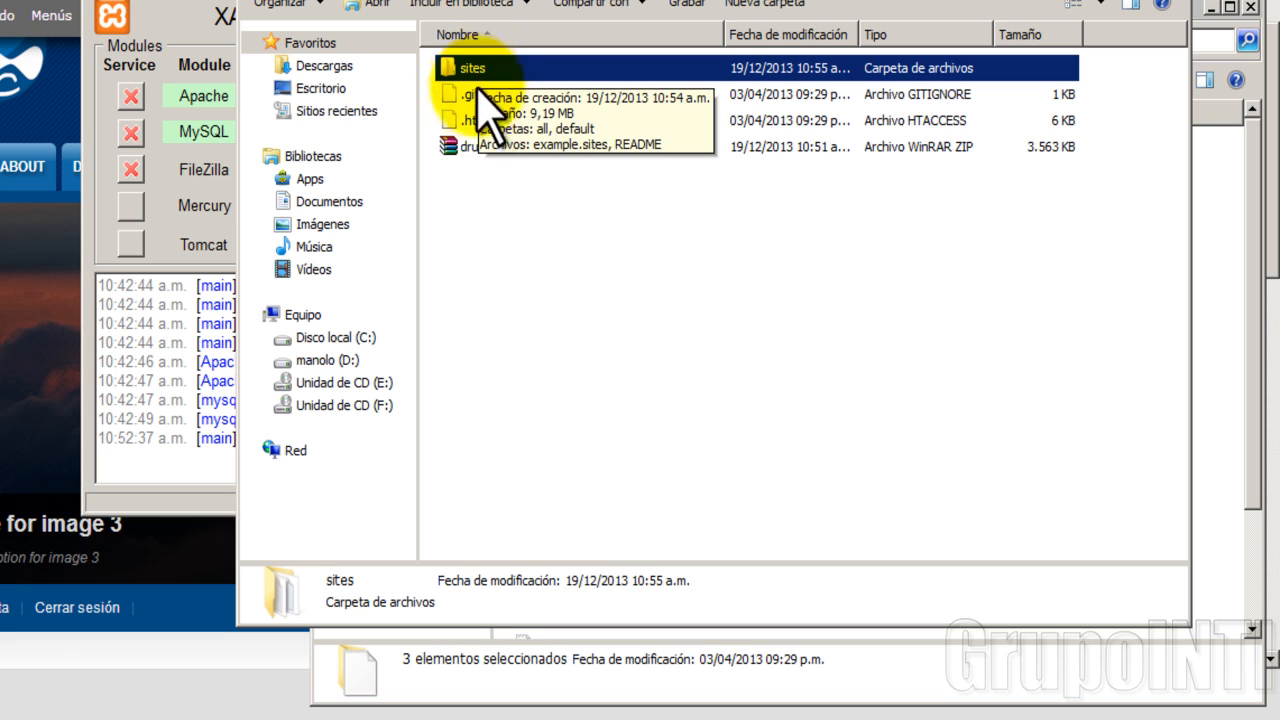
pyautogui.click(473, 98)
pyautogui.click(474, 122)
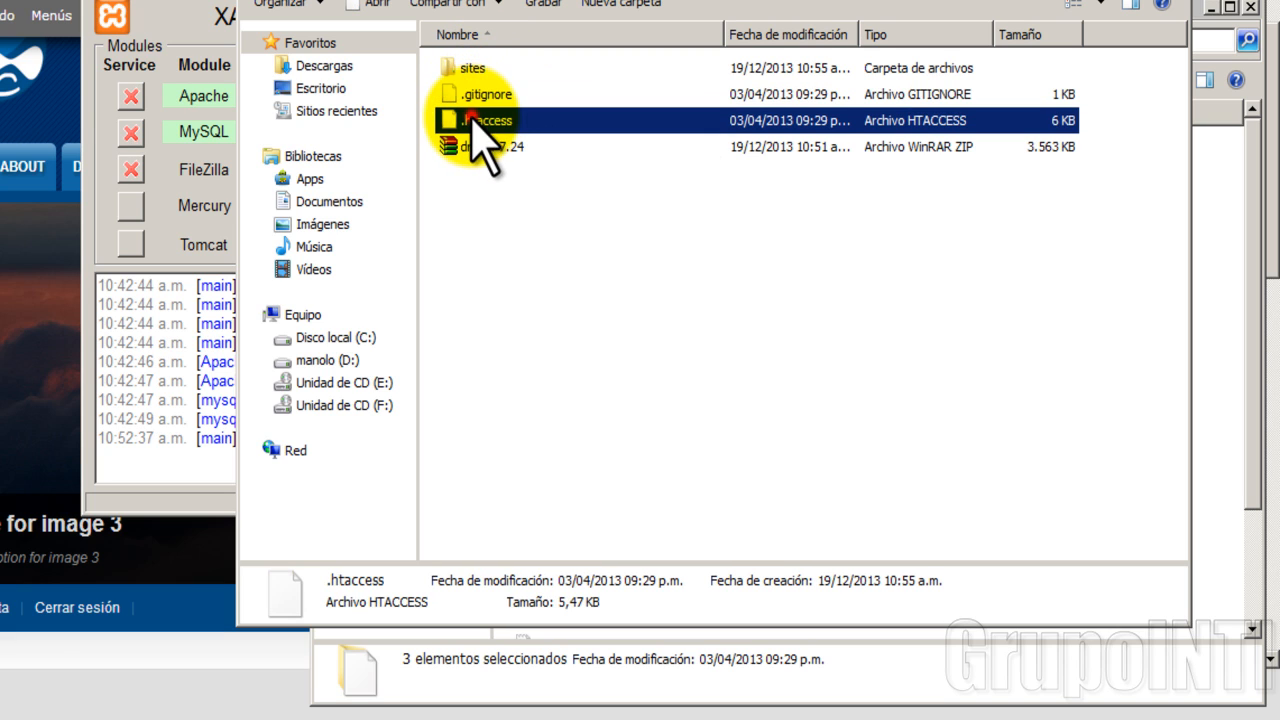
pyautogui.click(473, 96)
pyautogui.click(472, 124)
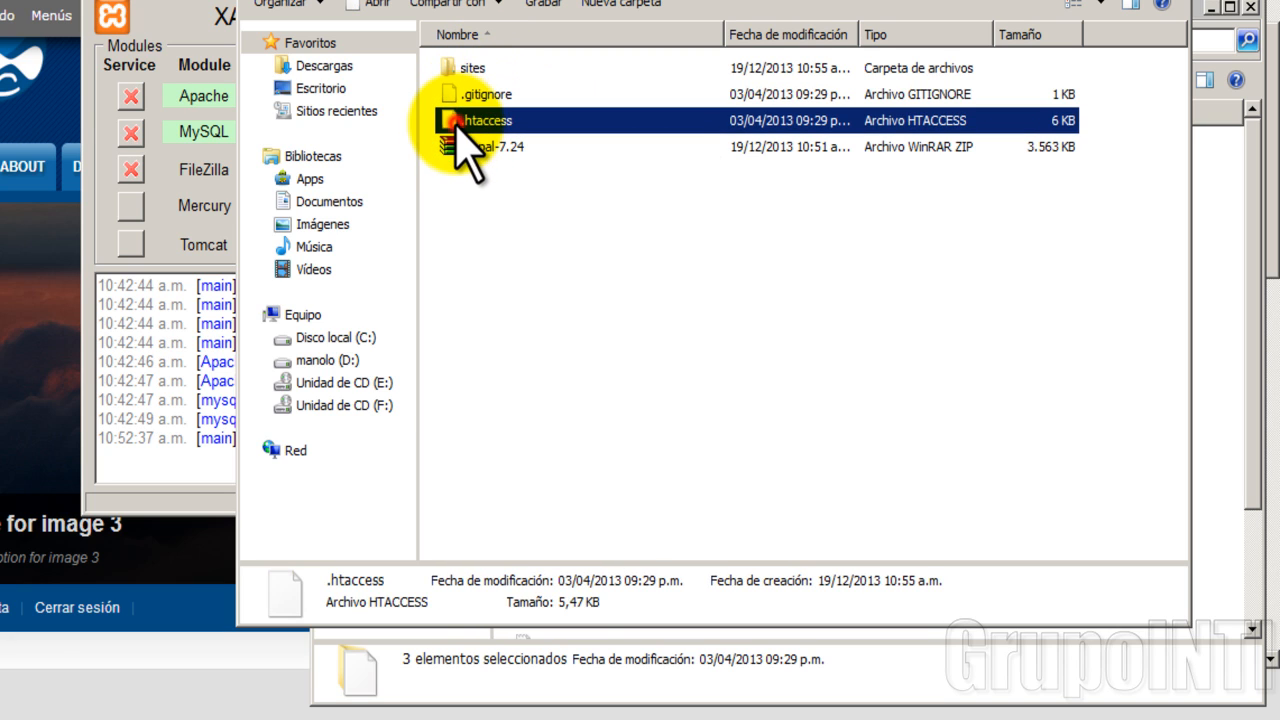
pyautogui.click(452, 95)
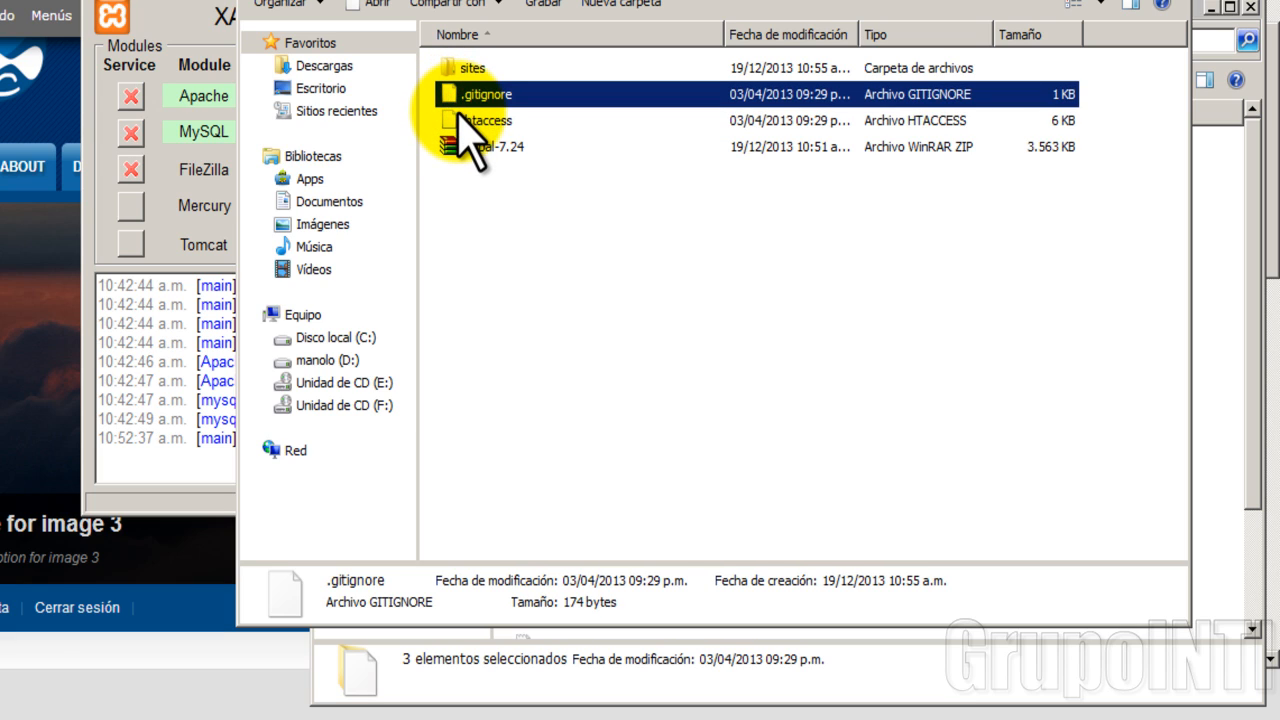
pyautogui.click(459, 121)
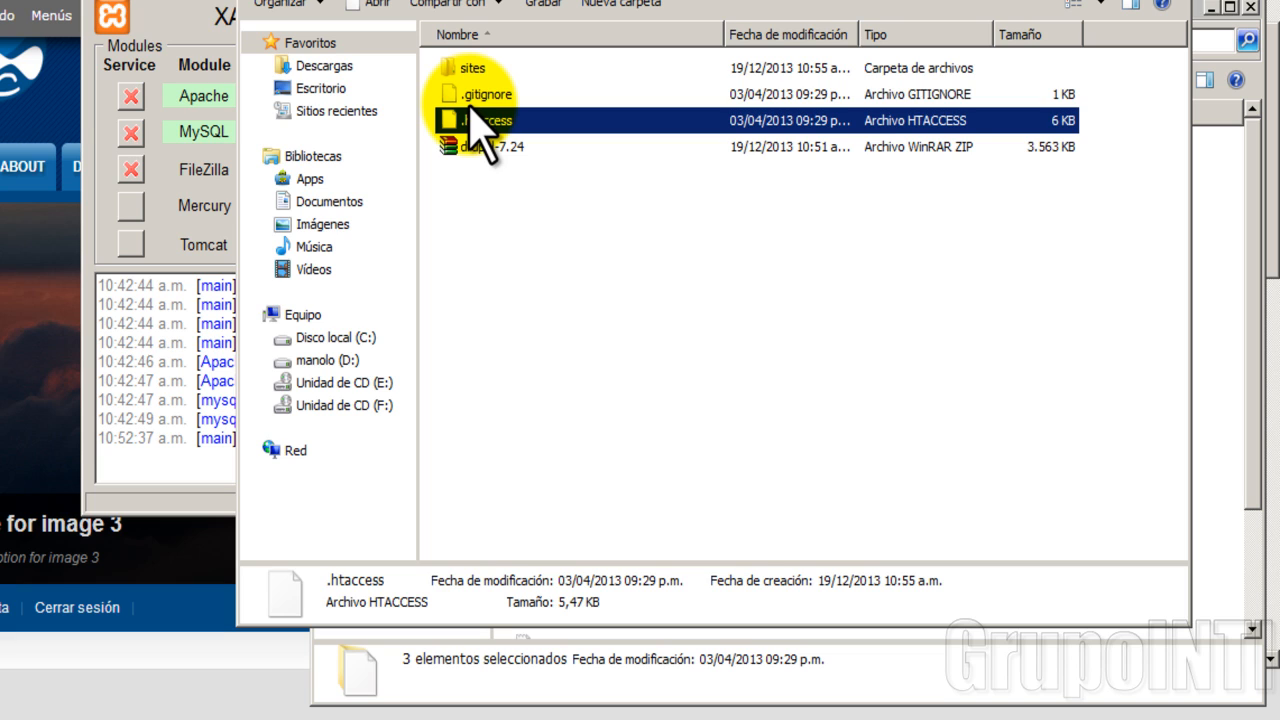
pyautogui.click(476, 97)
pyautogui.click(478, 120)
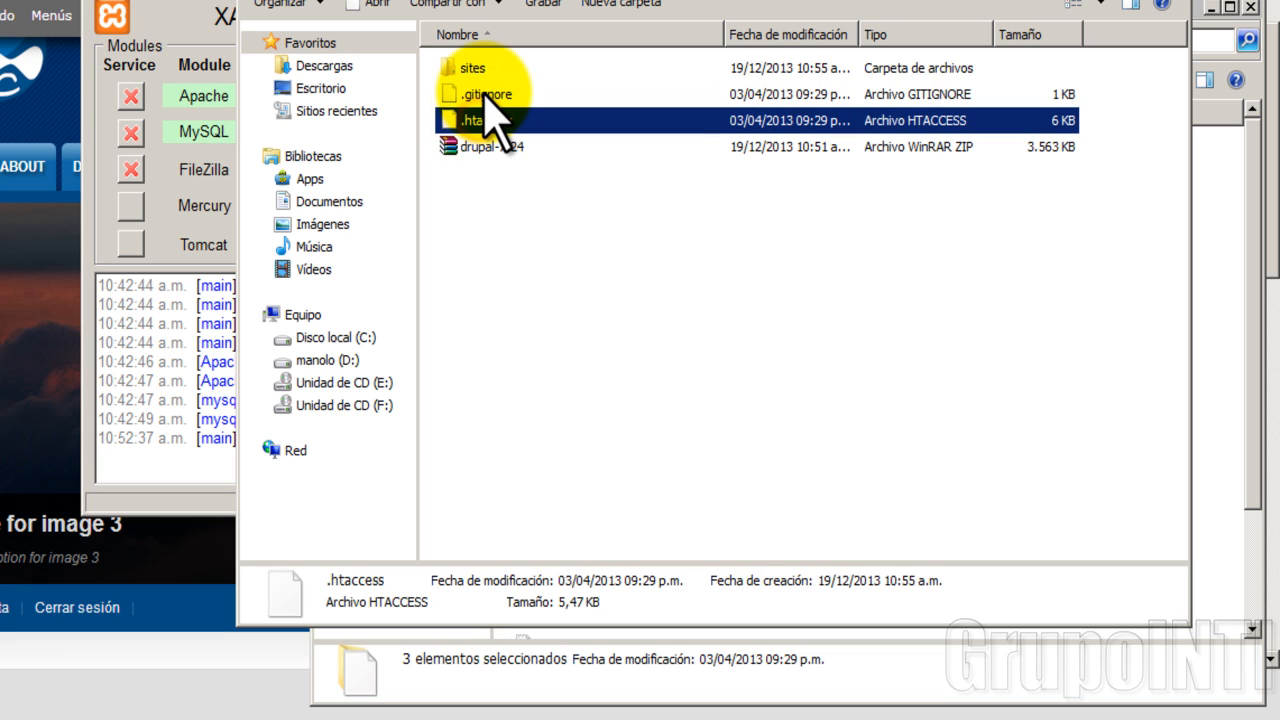
pyautogui.click(484, 95)
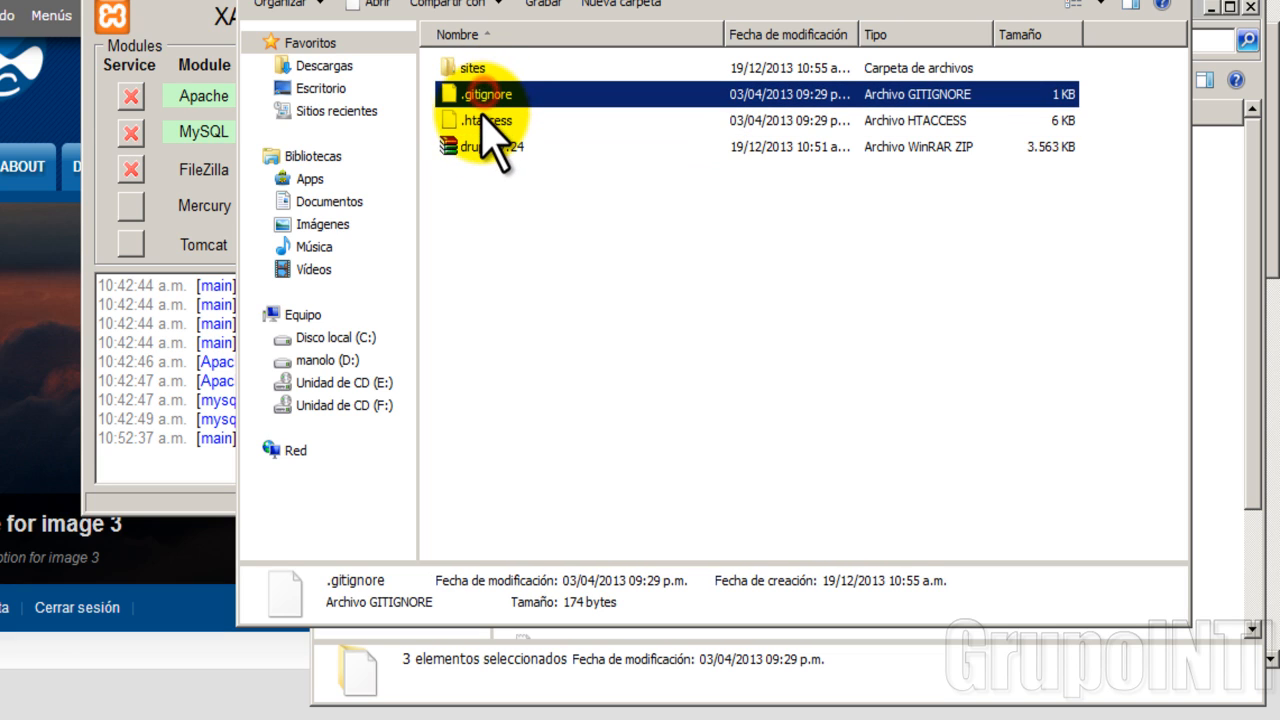
pyautogui.click(478, 120)
pyautogui.click(483, 95)
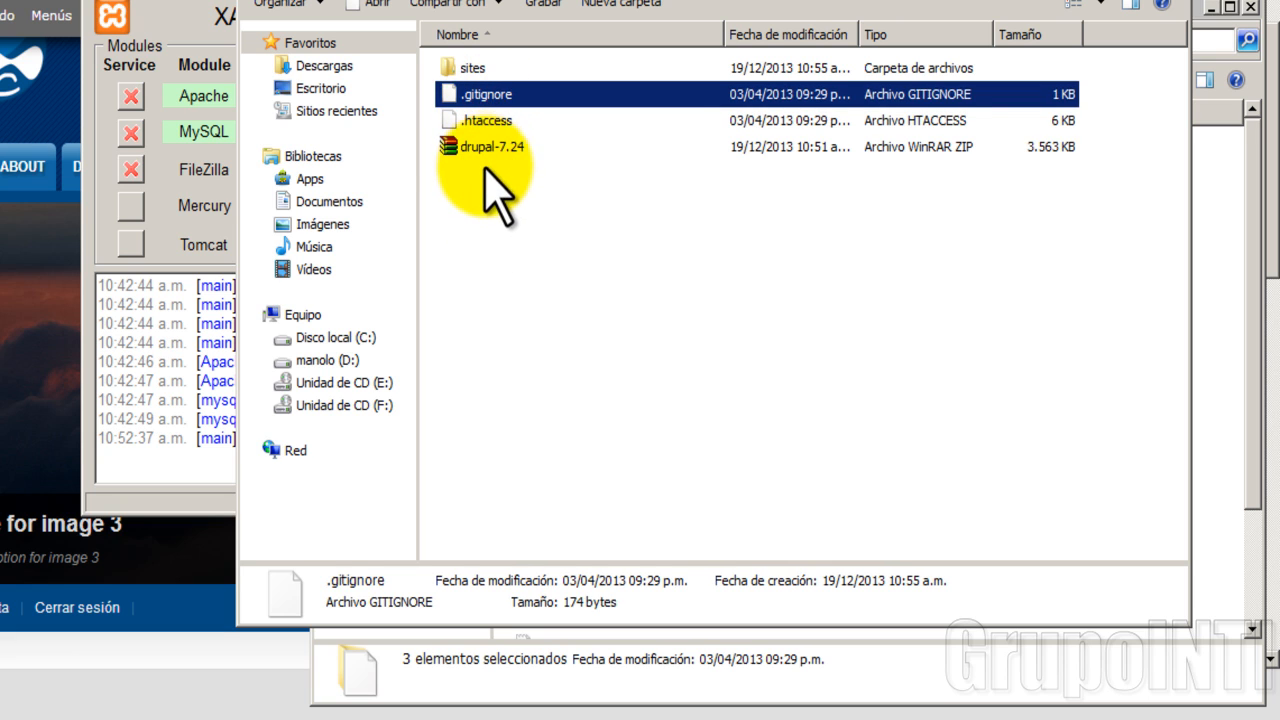
pyautogui.click(486, 212)
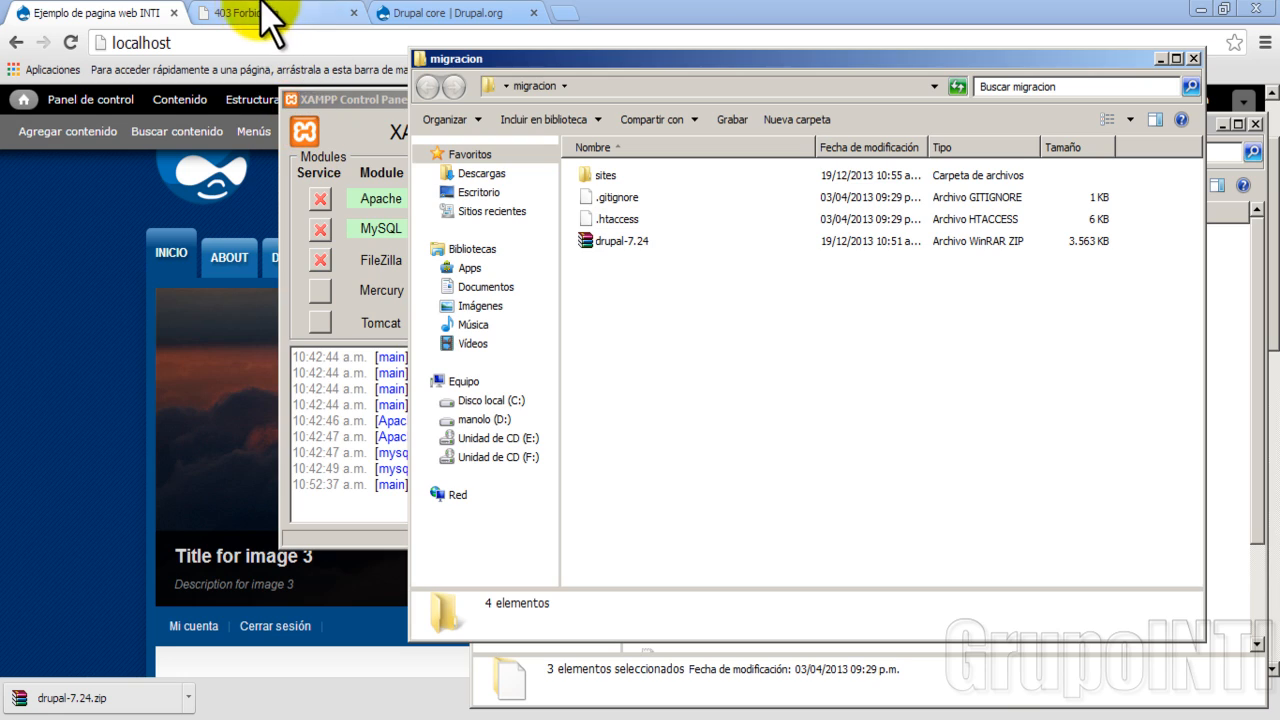
# Step: Open phpMyAdmin at localhost/phpmyadmin in the browser tab showing the Drupal core page
pyautogui.click(300, 12)
pyautogui.click(400, 15)
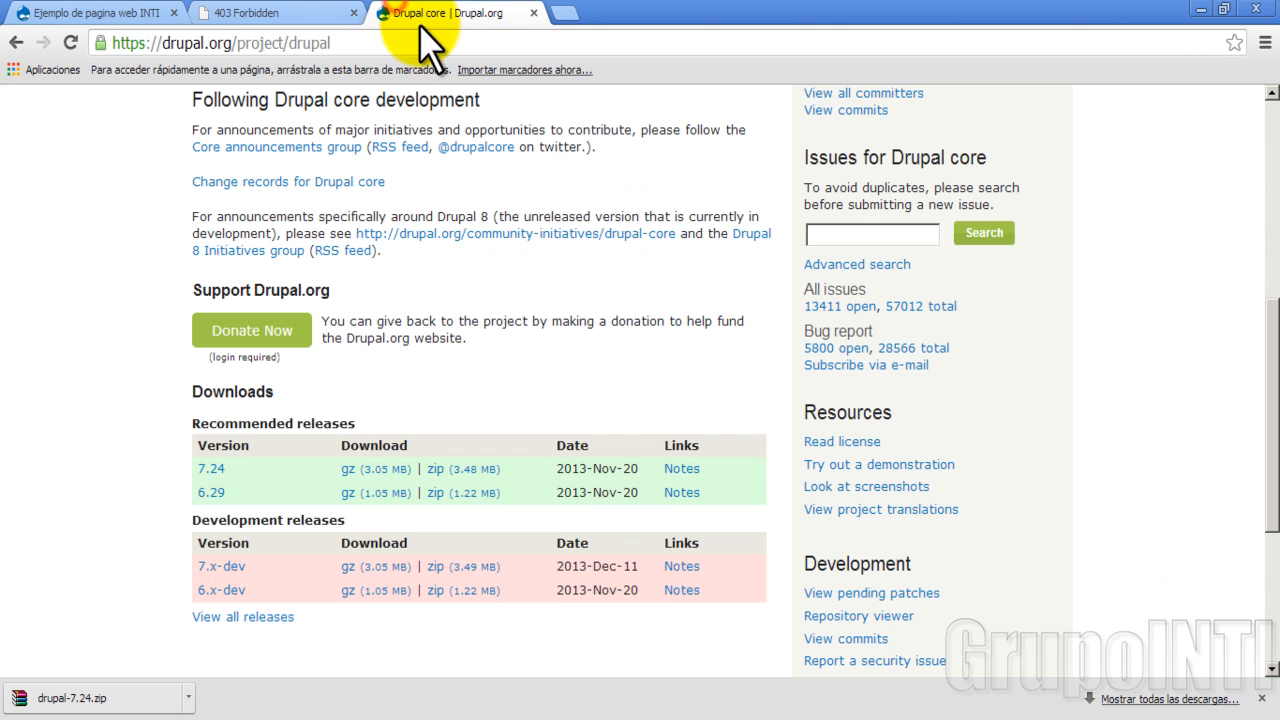
pyautogui.click(404, 42)
pyautogui.write('localhost/')
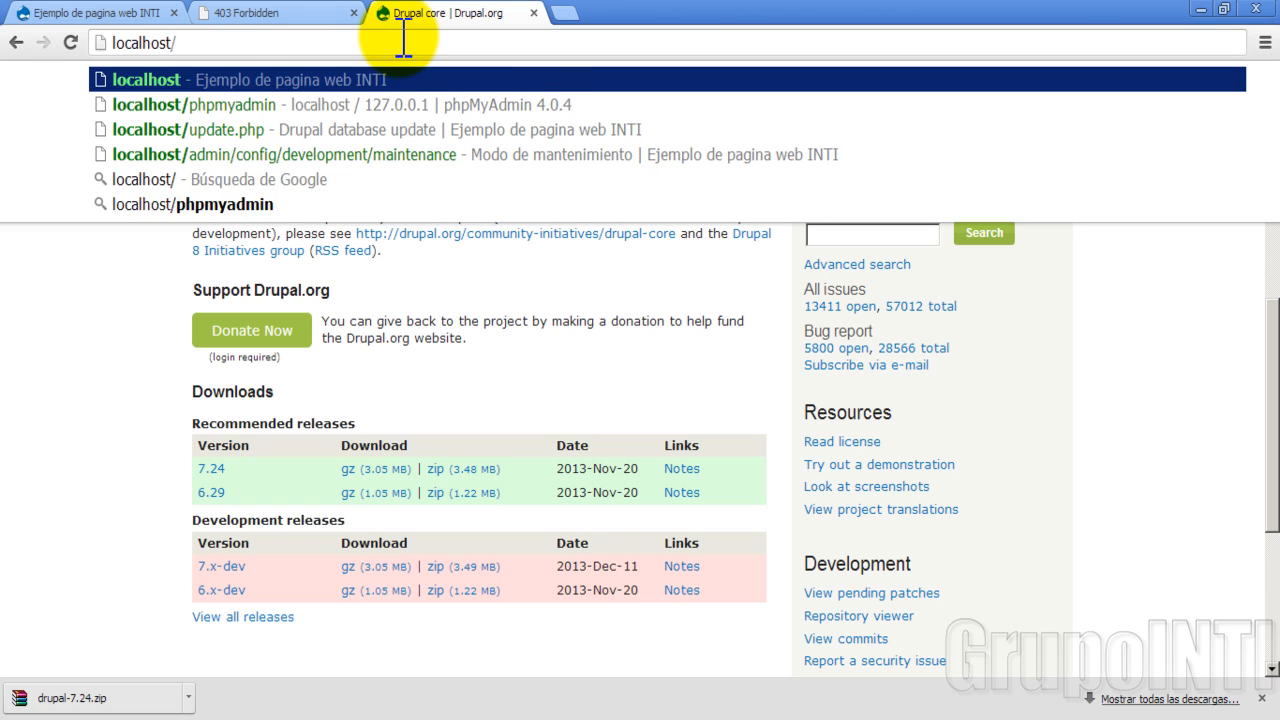
pyautogui.write('p')
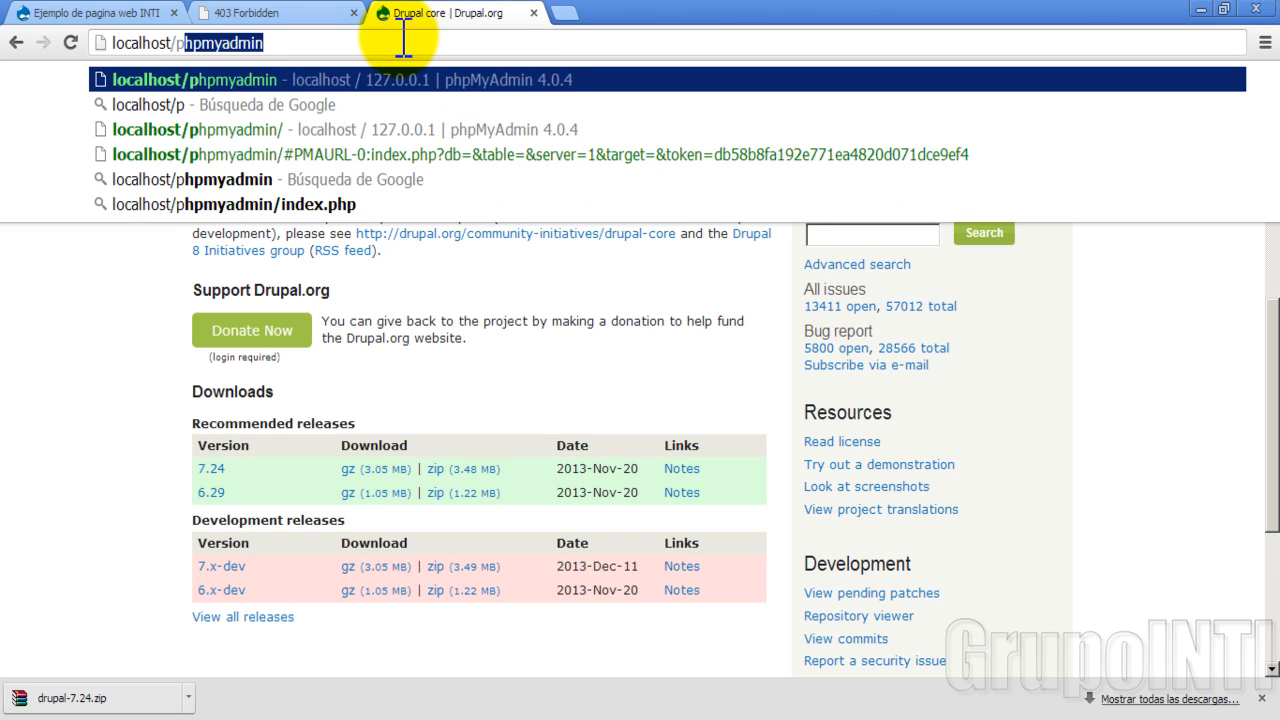
pyautogui.press('Right')
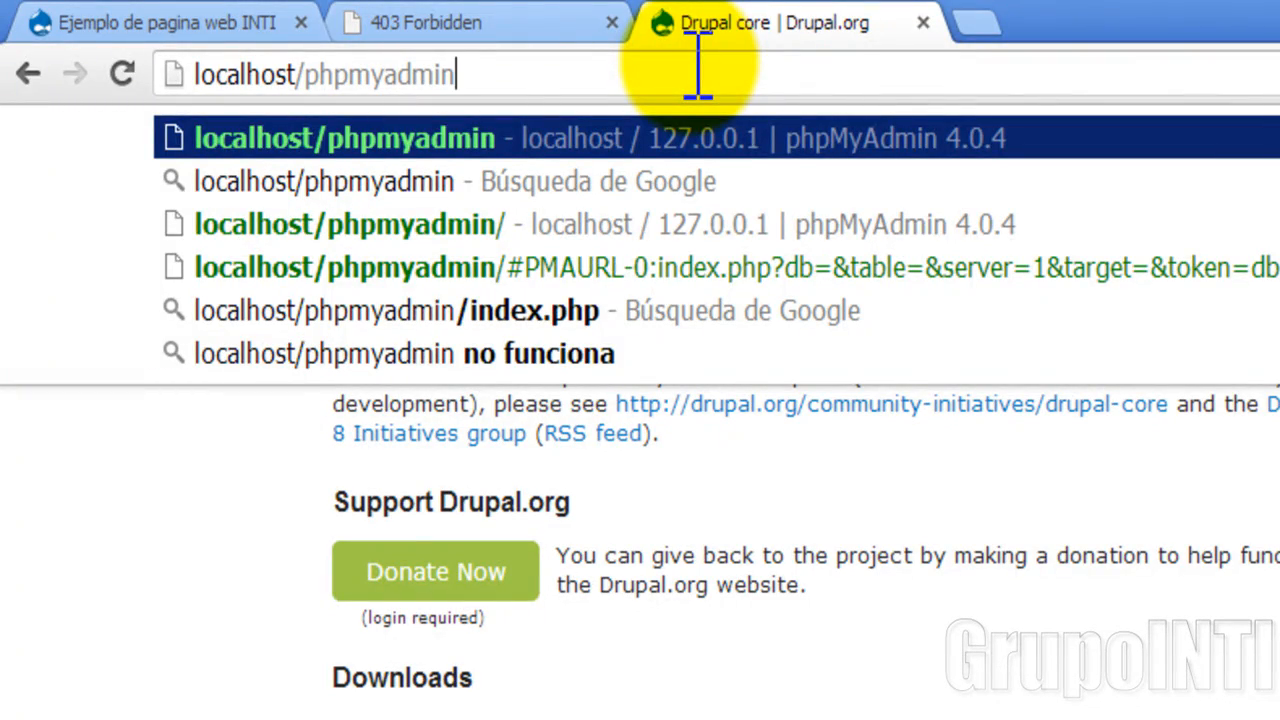
pyautogui.press('Return')
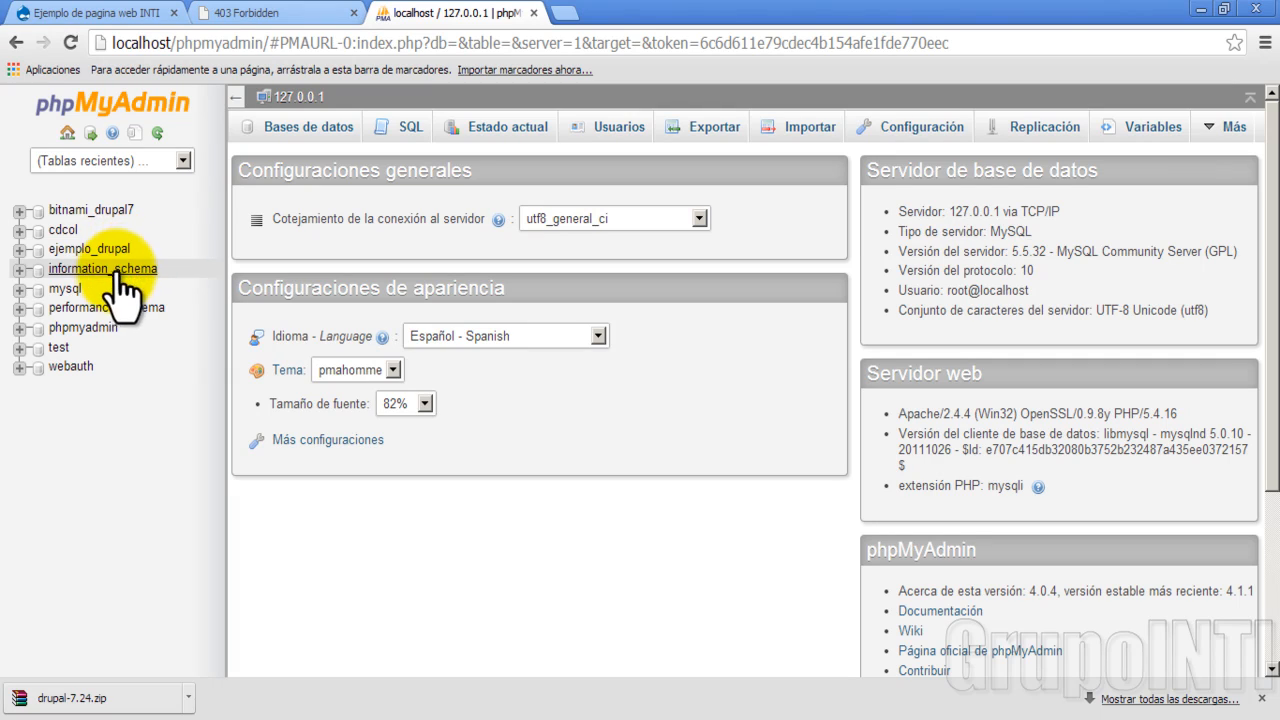
# Step: Export the ejemplo_drupal database using the quick method (Rápido) in SQL format
pyautogui.click(90, 252)
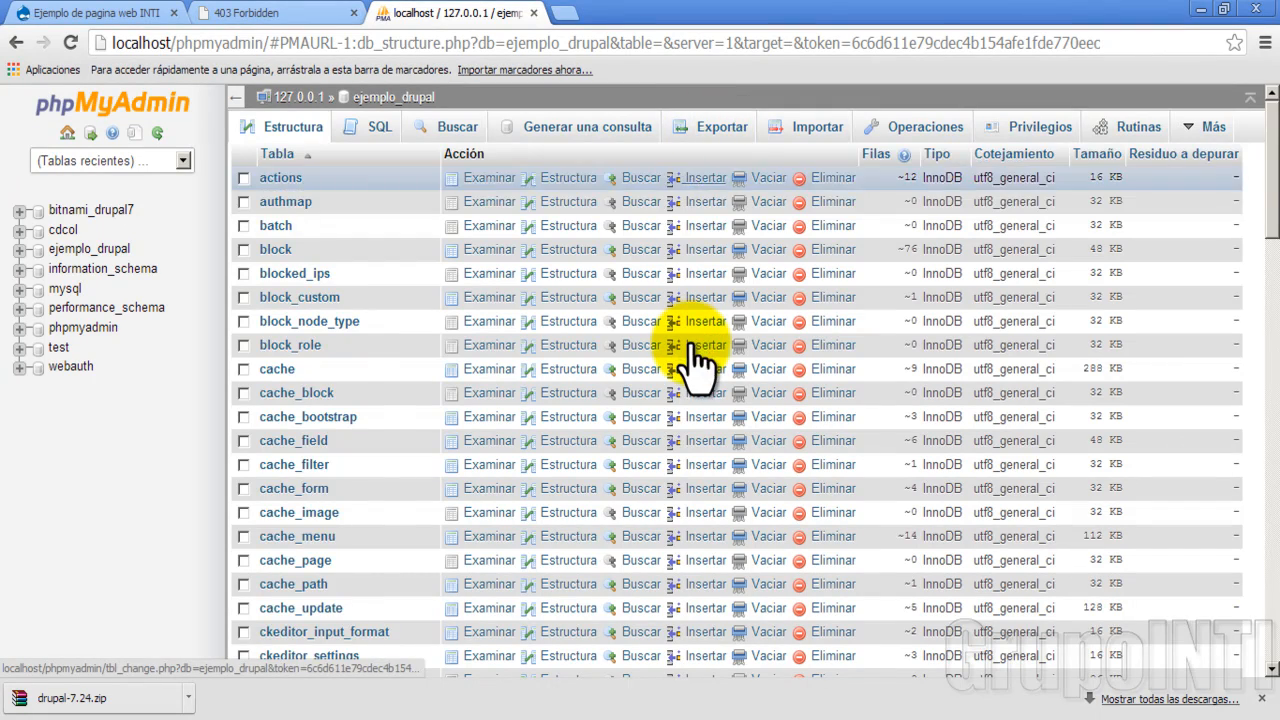
pyautogui.scroll(-4, 690, 300)
pyautogui.scroll(4, 700, 177)
pyautogui.click(703, 150)
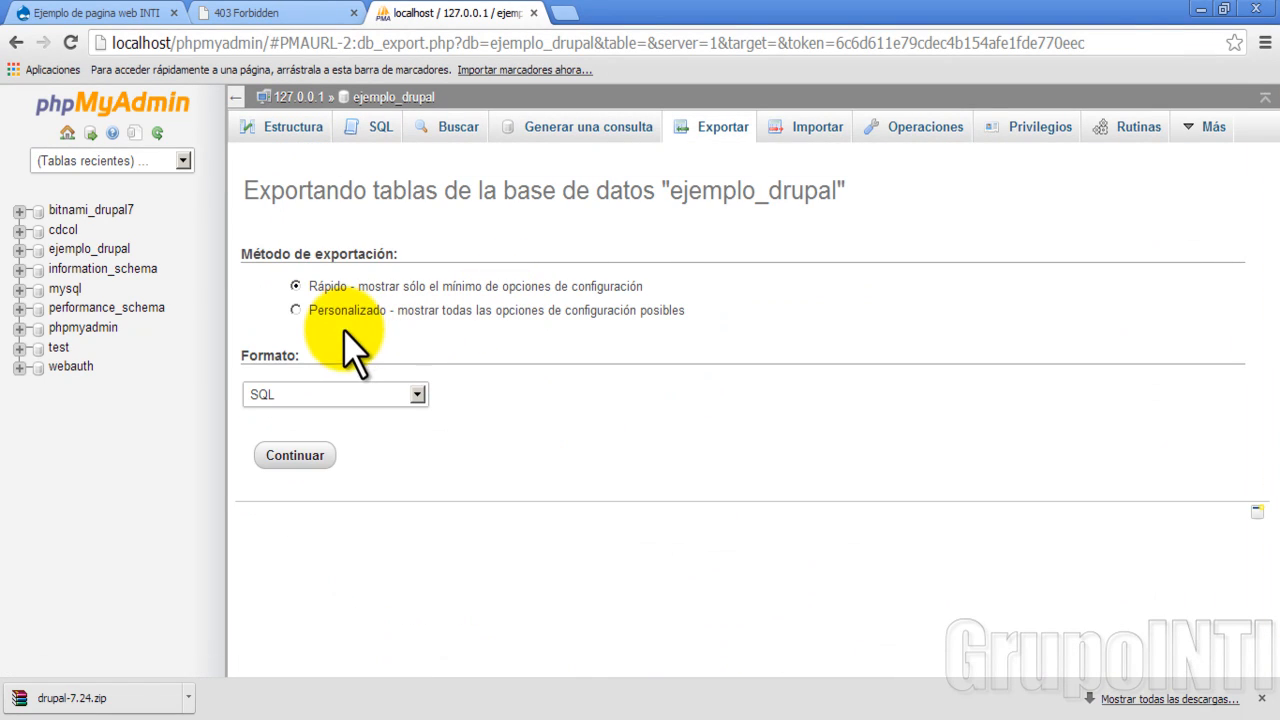
pyautogui.click(290, 458)
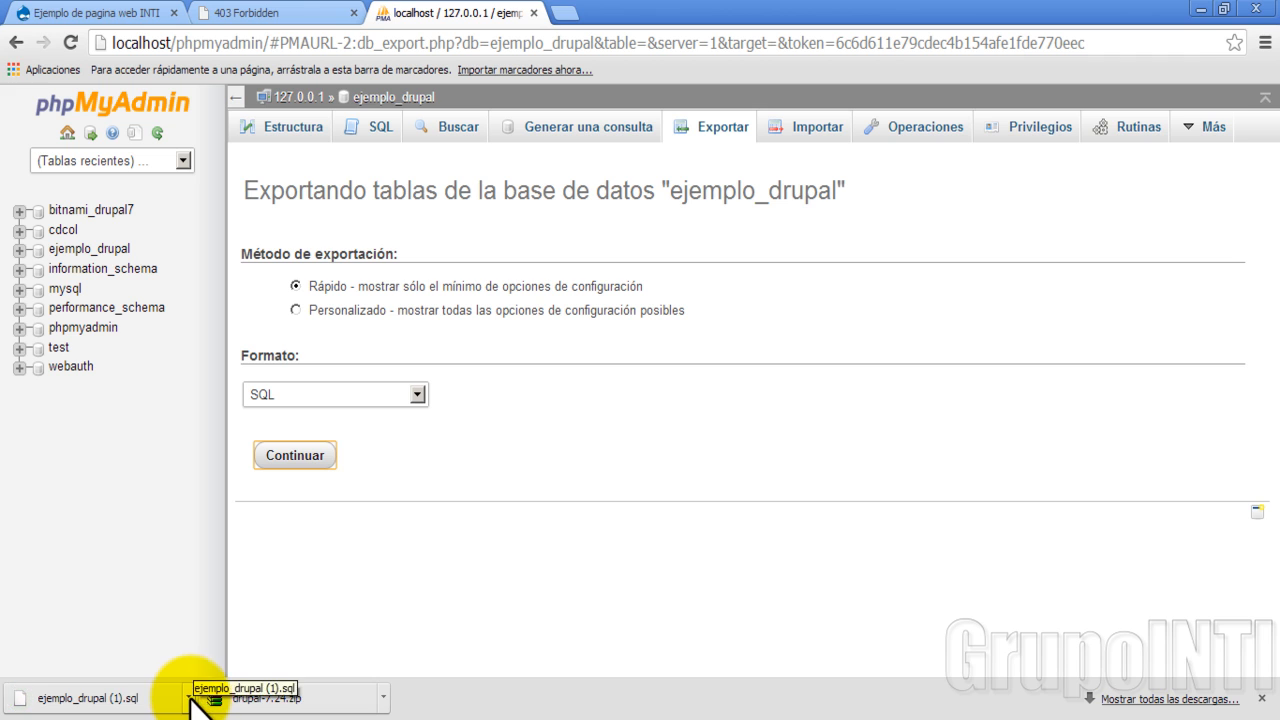
# Step: Copy the exported ejemplo_drupal (1).sql from the Descargas folder into the migracion folder and maximize that folder's window
pyautogui.click(190, 698)
pyautogui.click(235, 637)
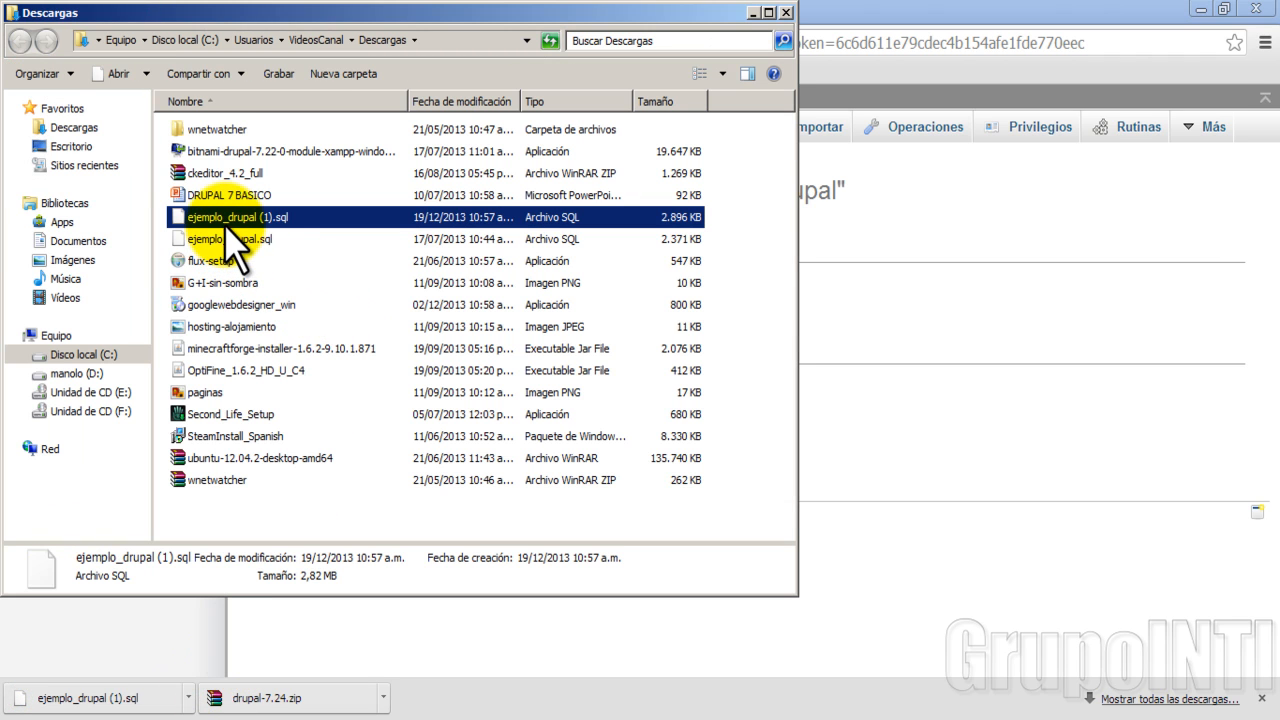
pyautogui.rightClick(225, 221)
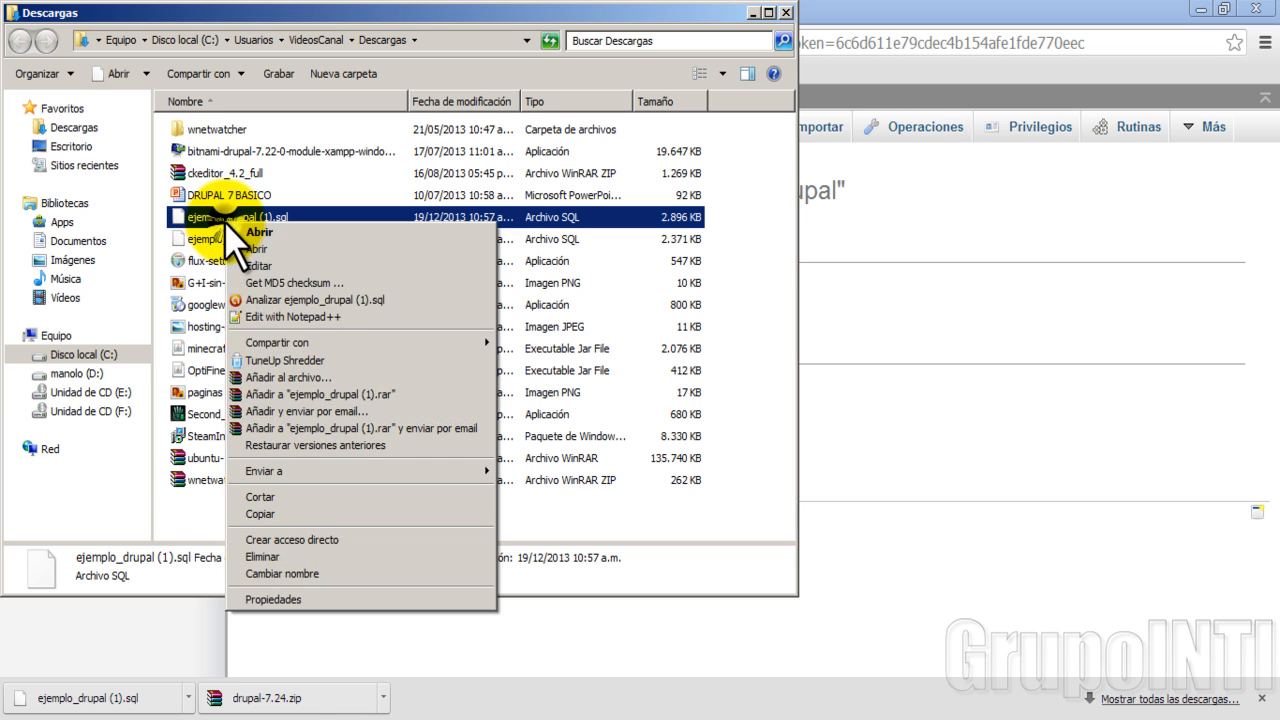
pyautogui.click(268, 514)
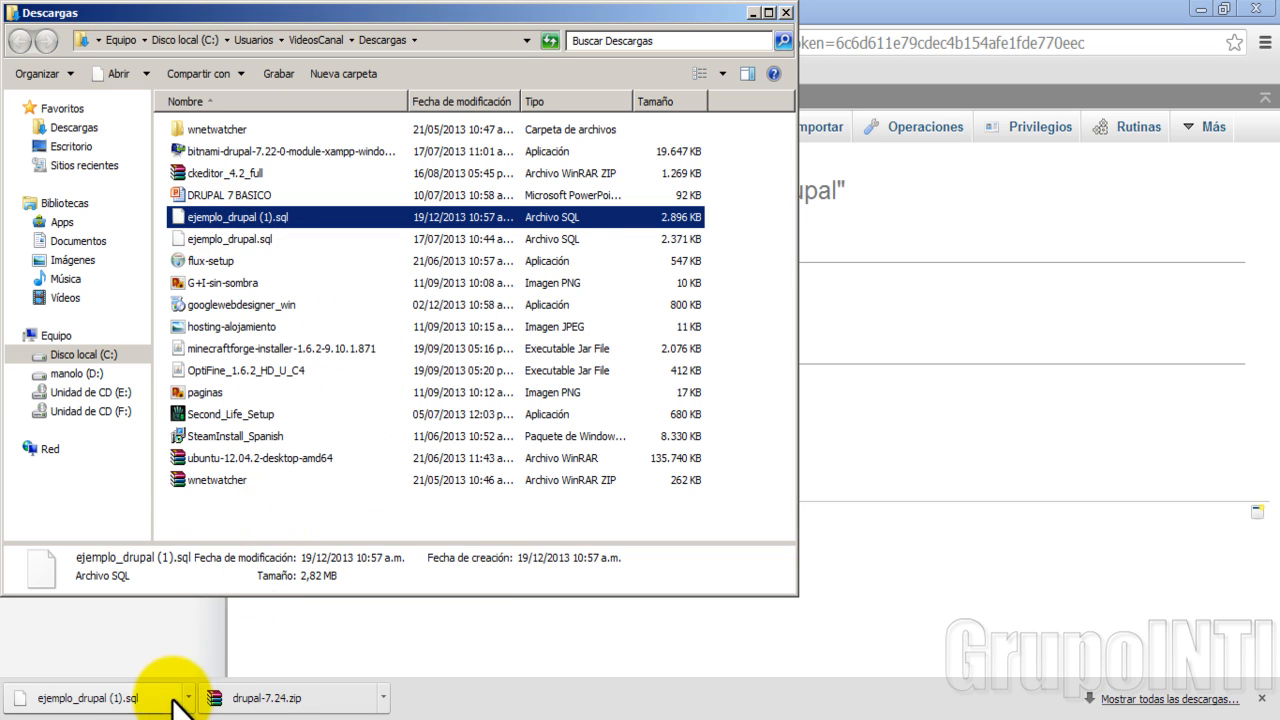
pyautogui.rightClick(62, 708)
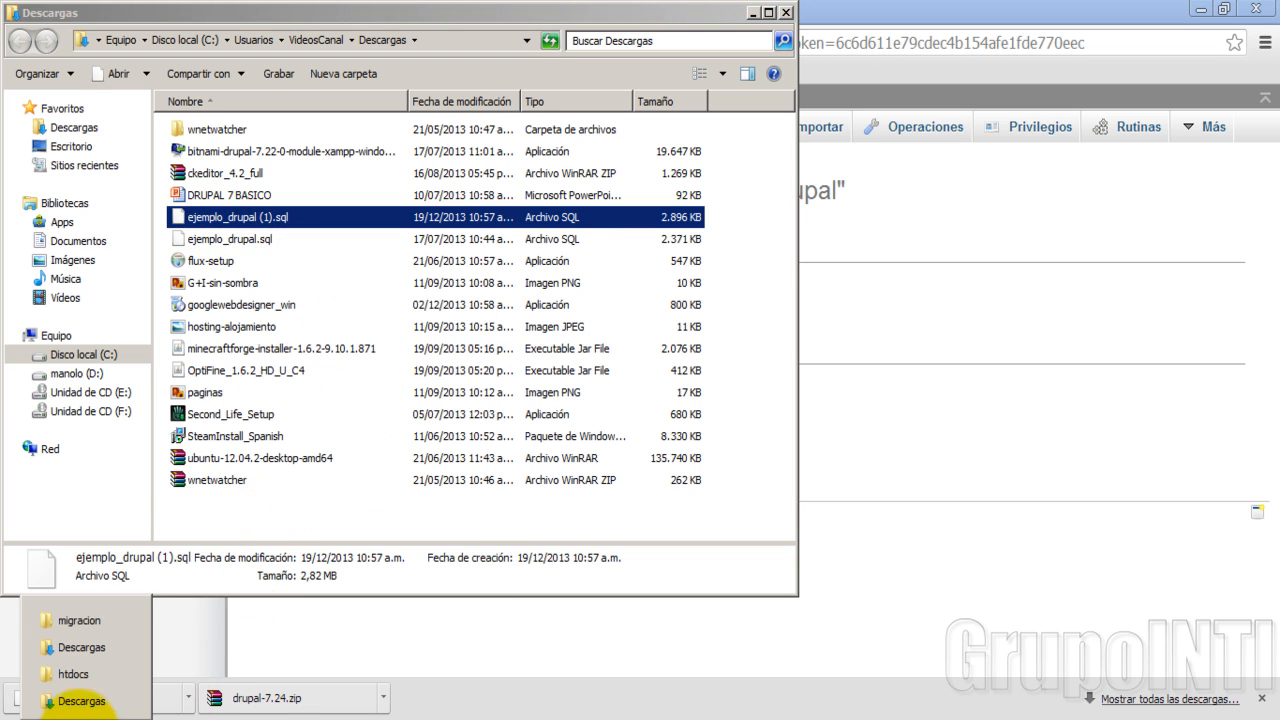
pyautogui.click(80, 625)
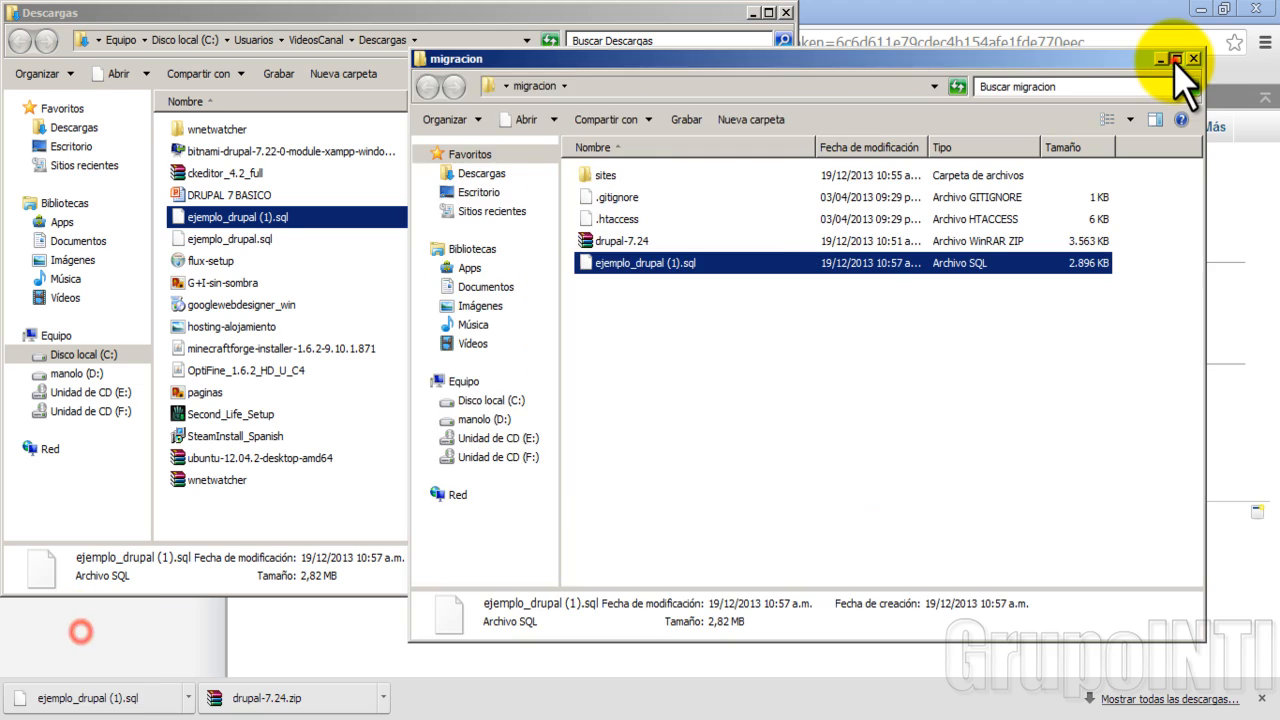
pyautogui.click(1175, 59)
pyautogui.click(460, 340)
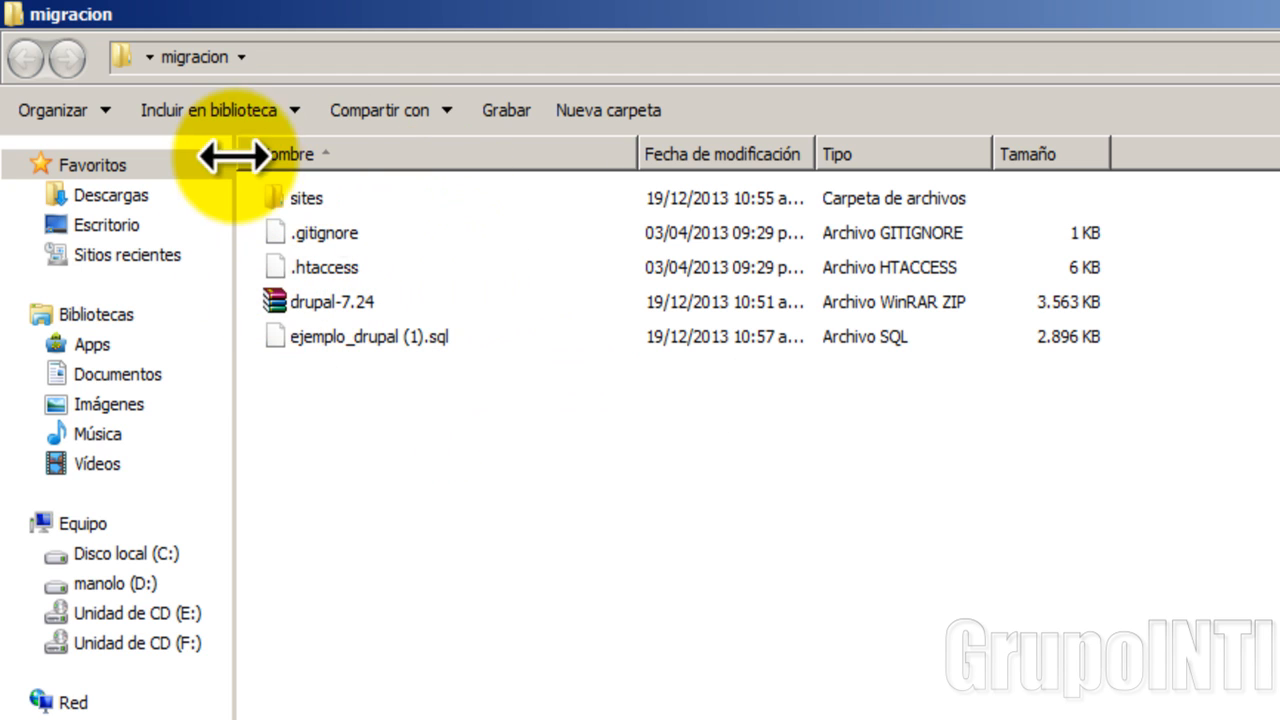
# Step: Check the drupalintermedio.grupointi.net page and return to the local phpMyAdmin page
pyautogui.moveTo(375, 201)
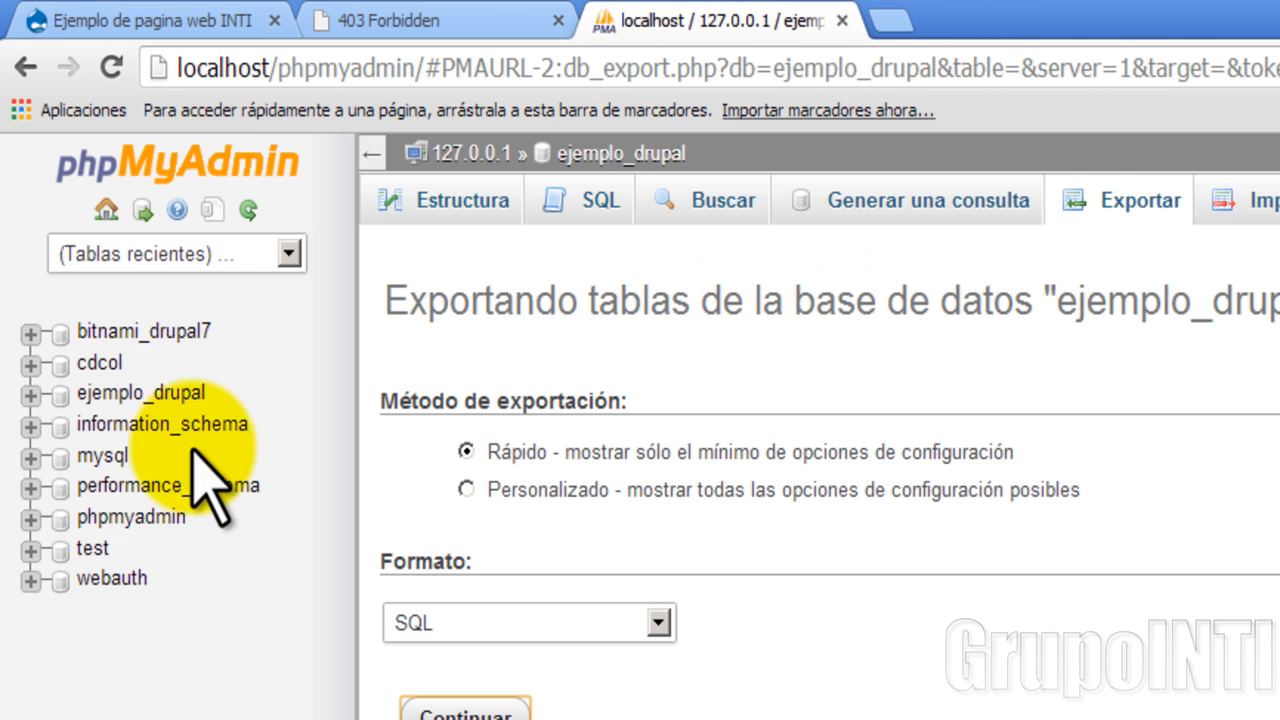
pyautogui.click(328, 20)
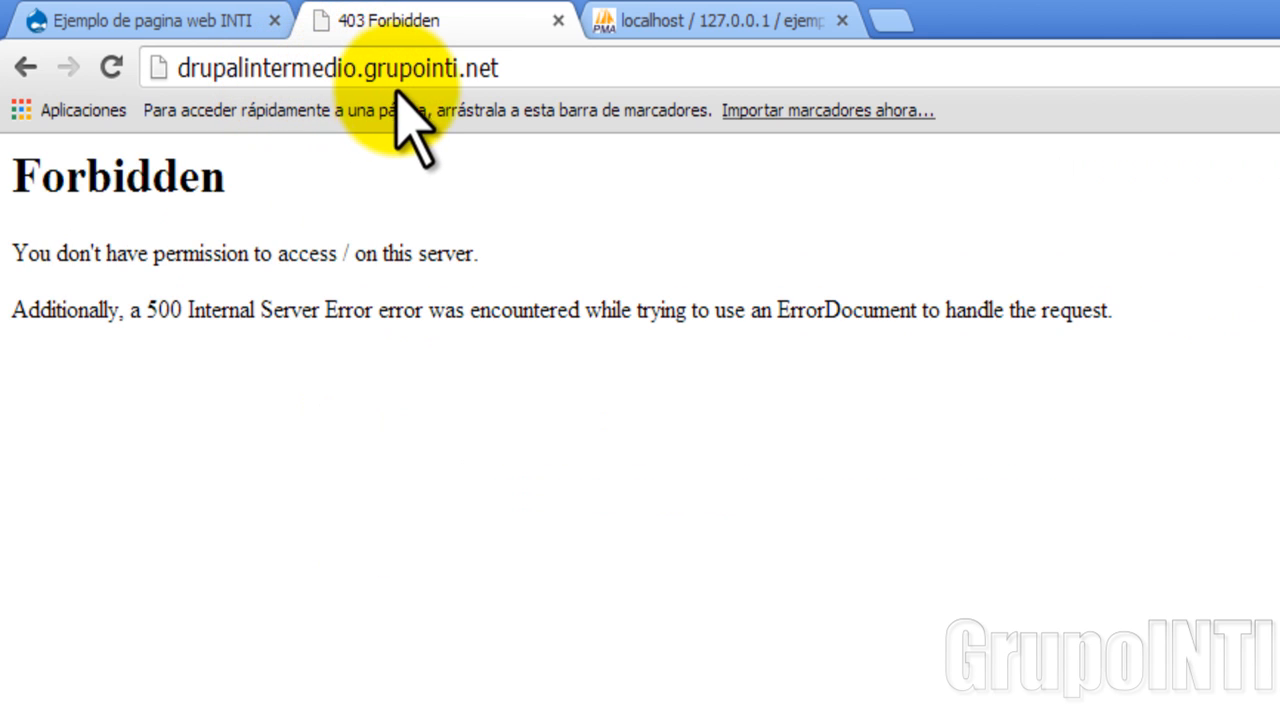
pyautogui.click(650, 20)
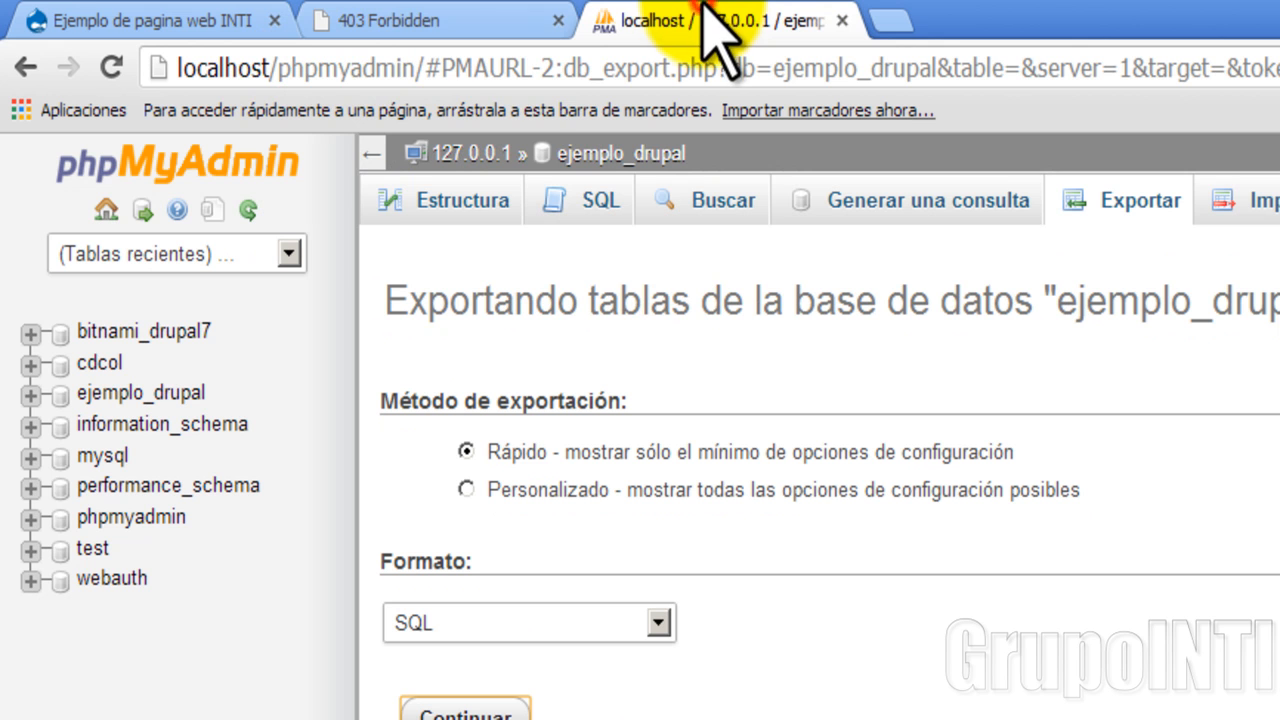
# Step: Open the grupointi.net cPanel in a new browser tab and let the browser save the login password
pyautogui.click(366, 68)
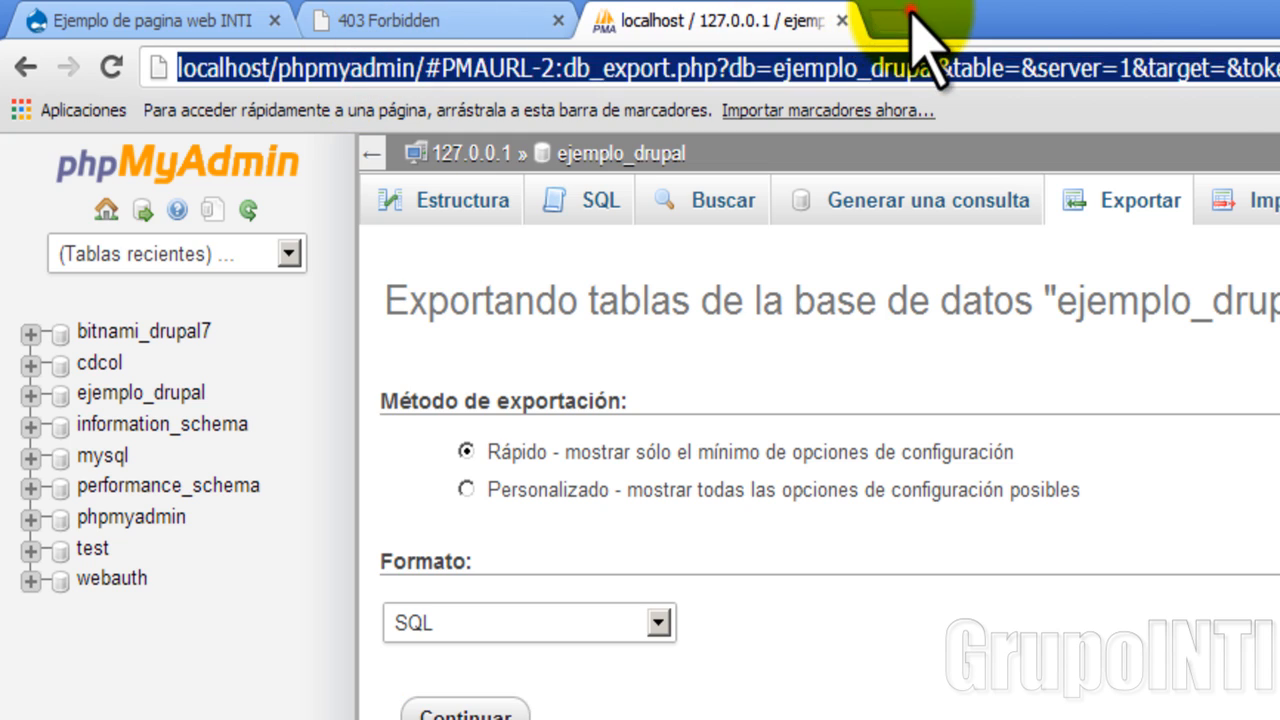
pyautogui.click(900, 20)
pyautogui.write('gr')
pyautogui.click(410, 117)
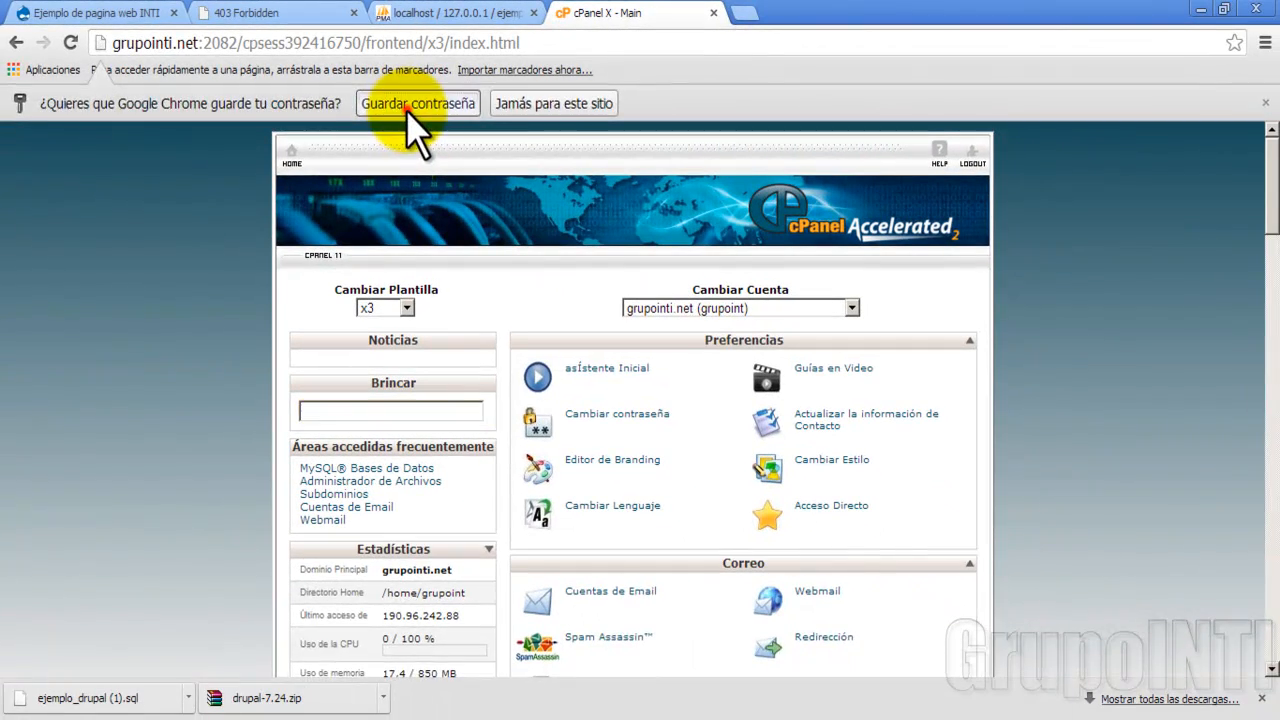
pyautogui.click(406, 110)
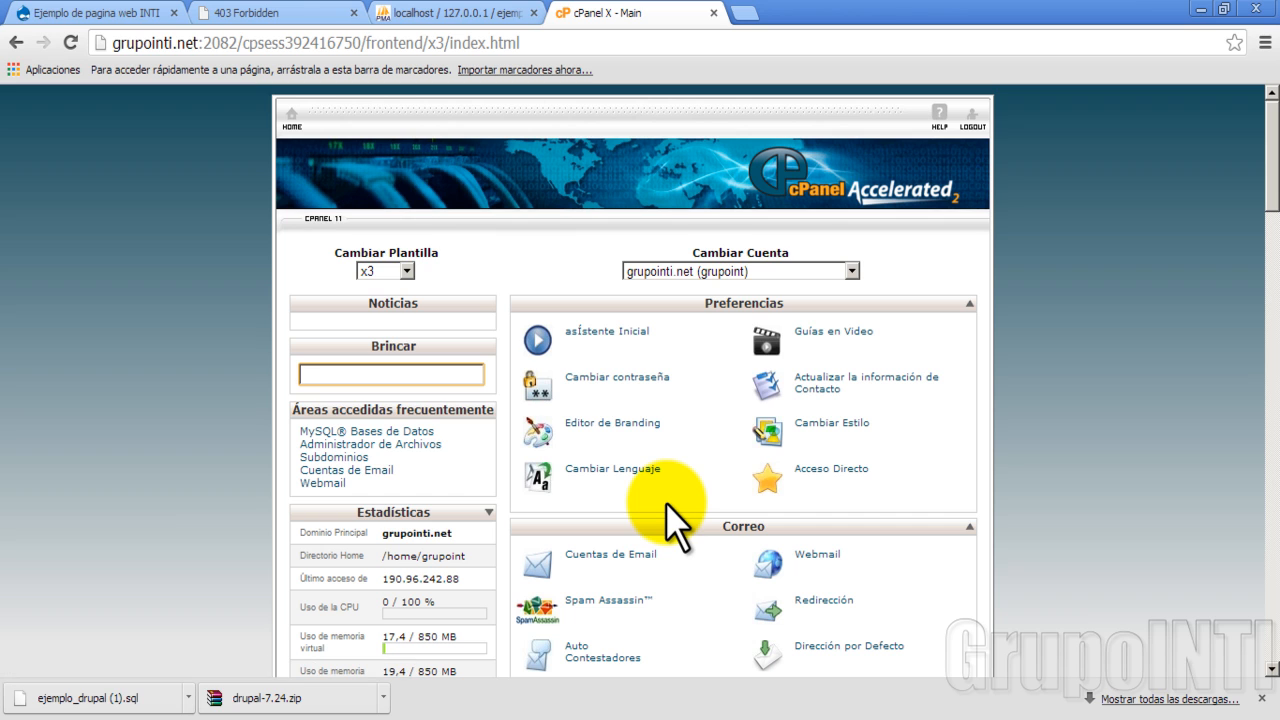
# Step: Open the cPanel File Manager at the document root public_html/drupalintermedio
pyautogui.scroll(-7, 676, 507)
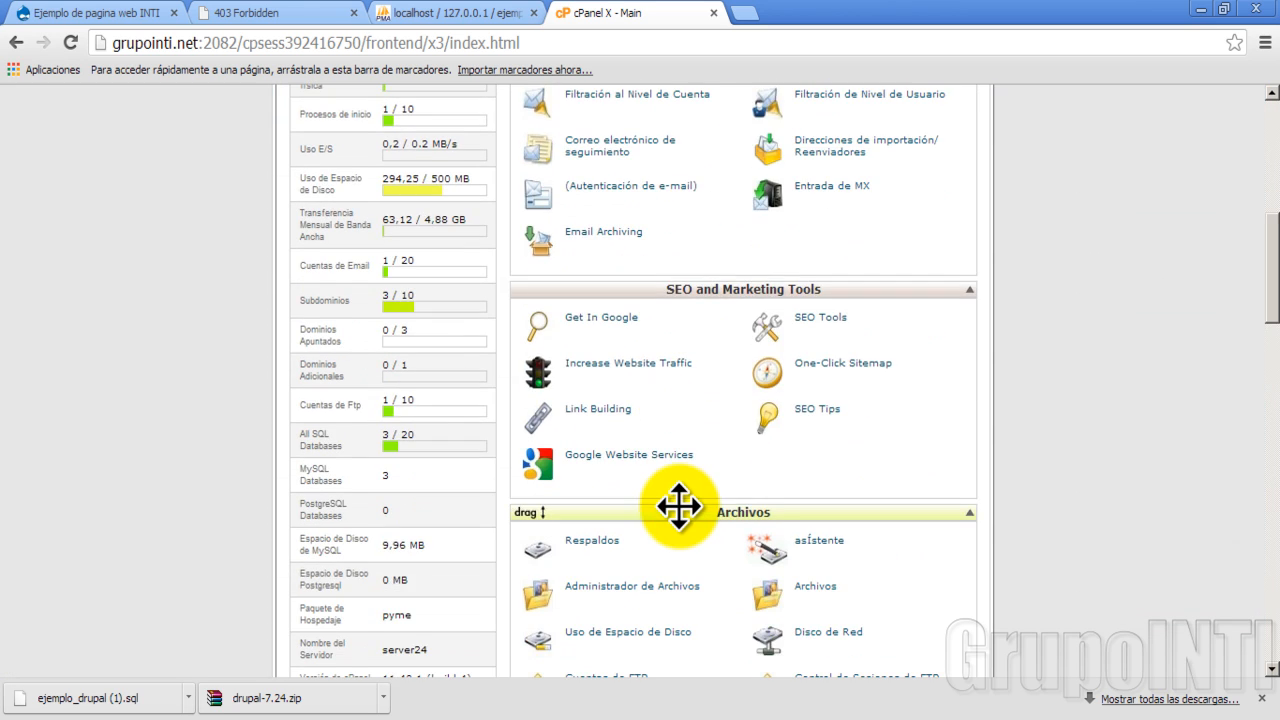
pyautogui.scroll(-1, 686, 528)
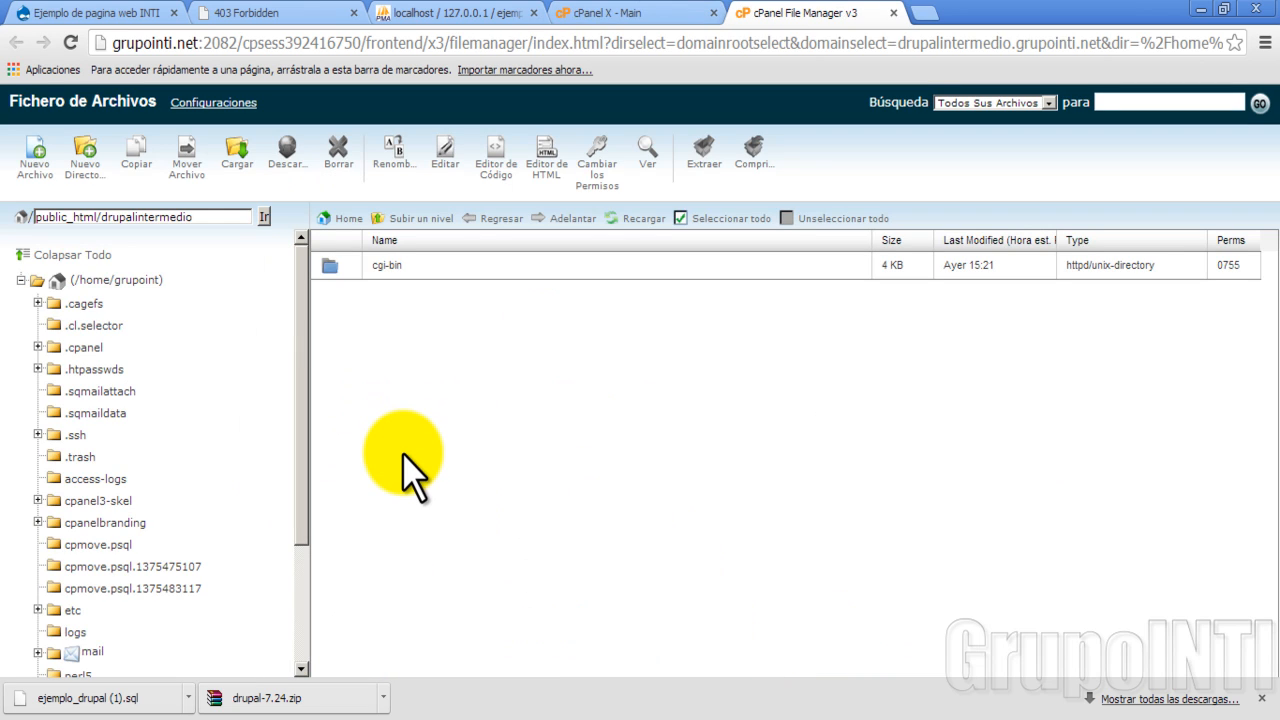
# Step: Return to the cPanel main page and open MySQL Bases de Datos from the Bases de Datos section
pyautogui.click(470, 13)
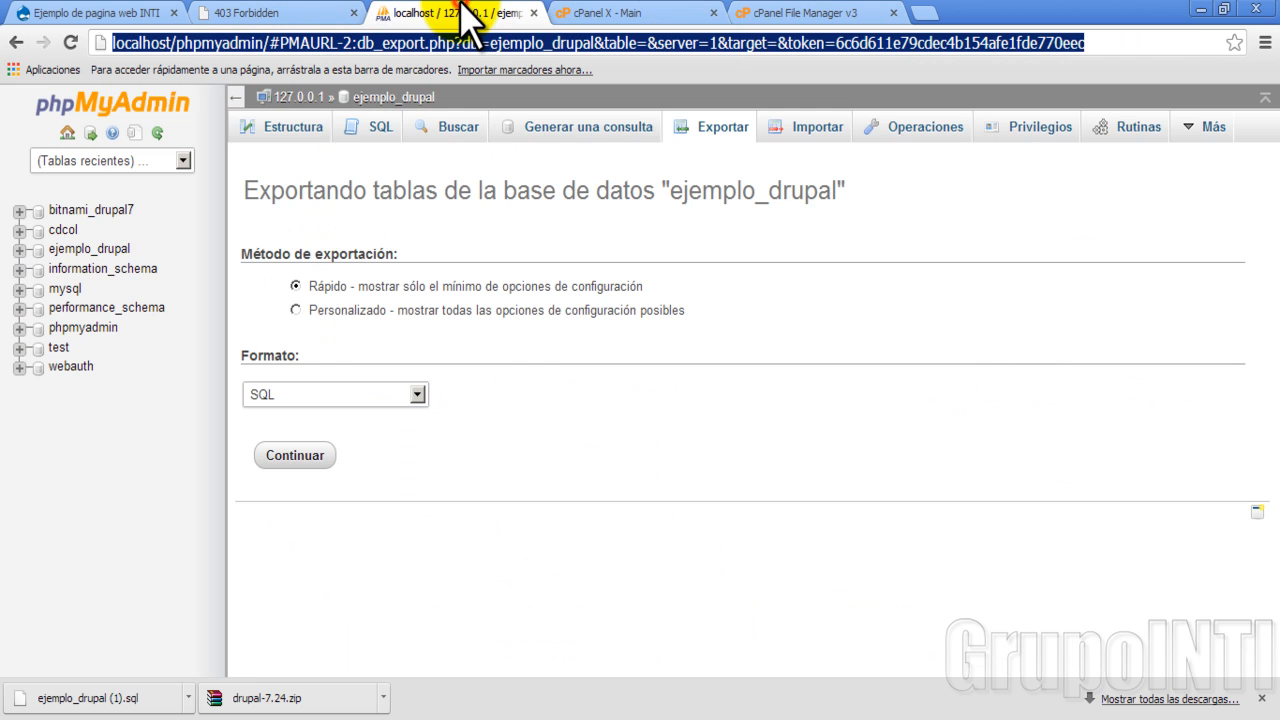
pyautogui.click(612, 14)
pyautogui.scroll(-3, 737, 480)
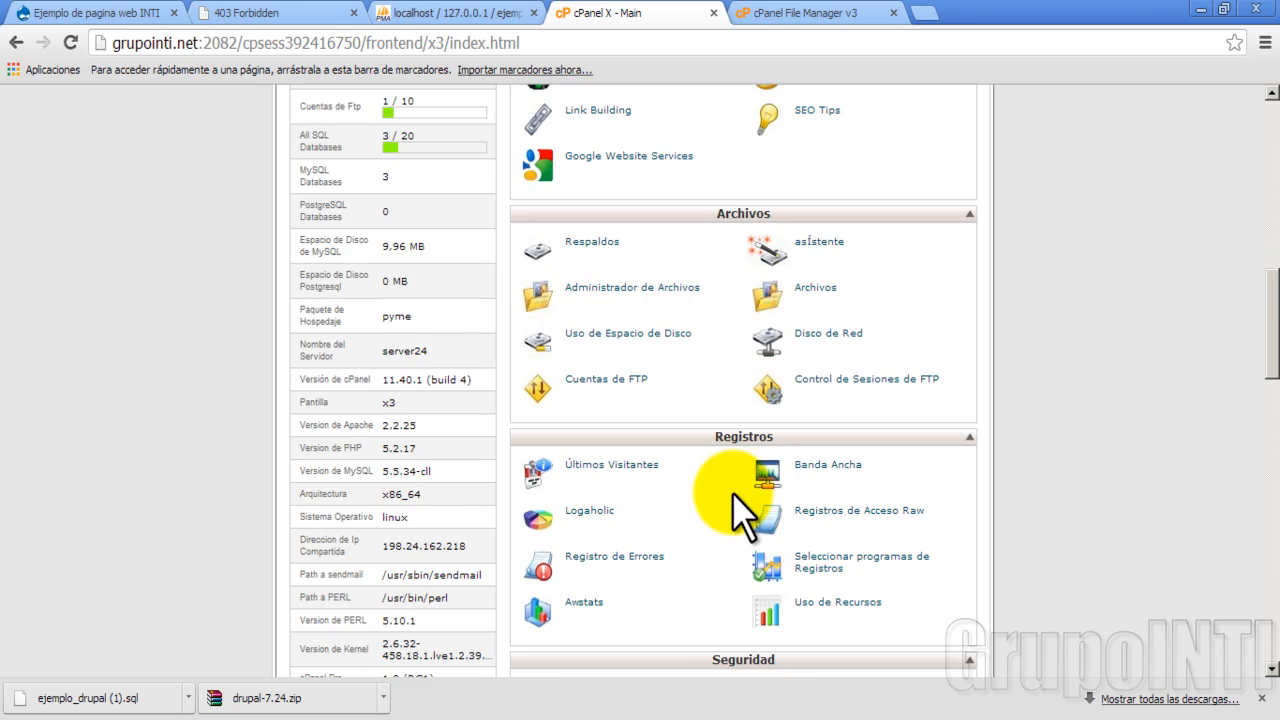
pyautogui.scroll(-3, 737, 510)
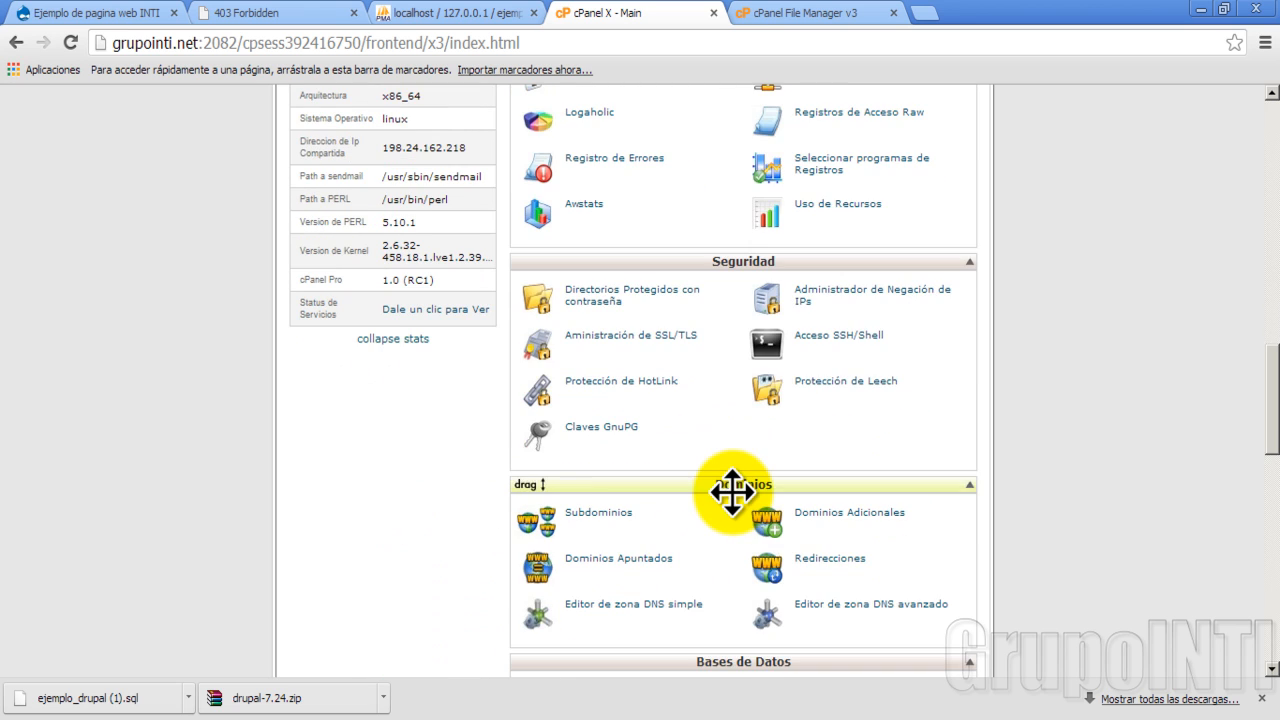
pyautogui.scroll(1, 734, 500)
pyautogui.scroll(-3, 740, 510)
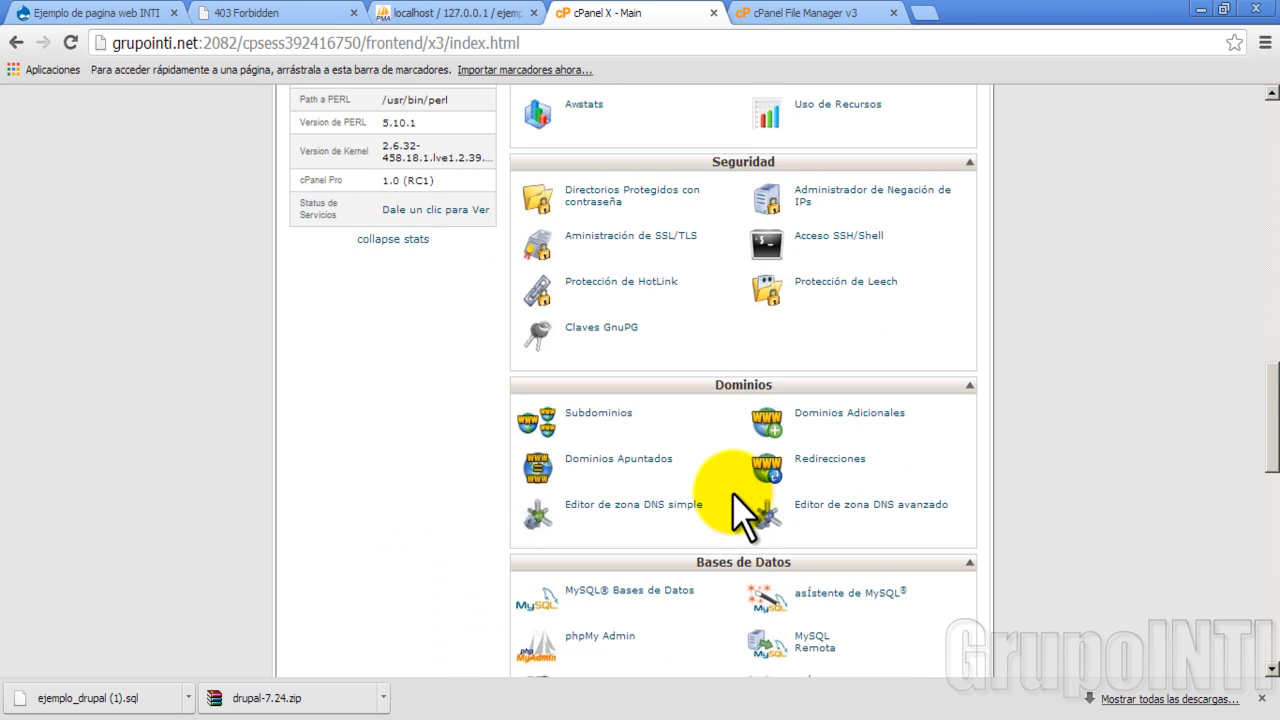
pyautogui.scroll(2, 733, 492)
pyautogui.scroll(-2, 721, 500)
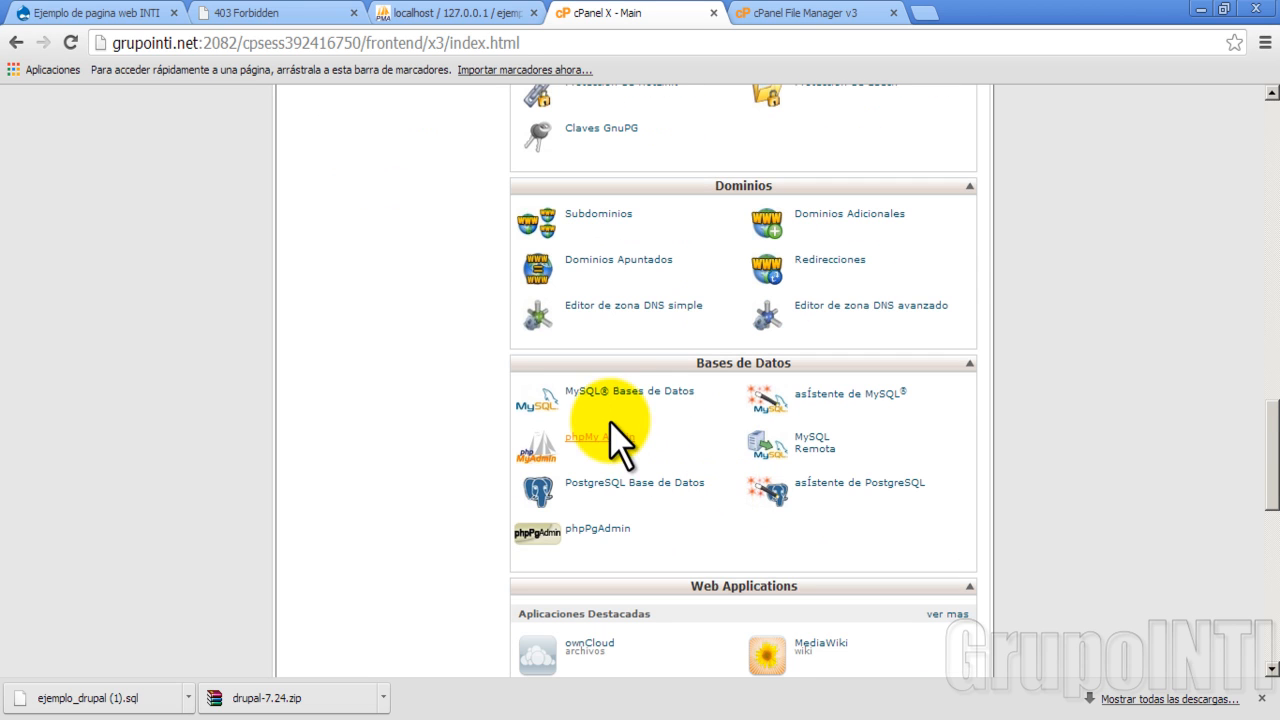
pyautogui.click(607, 392)
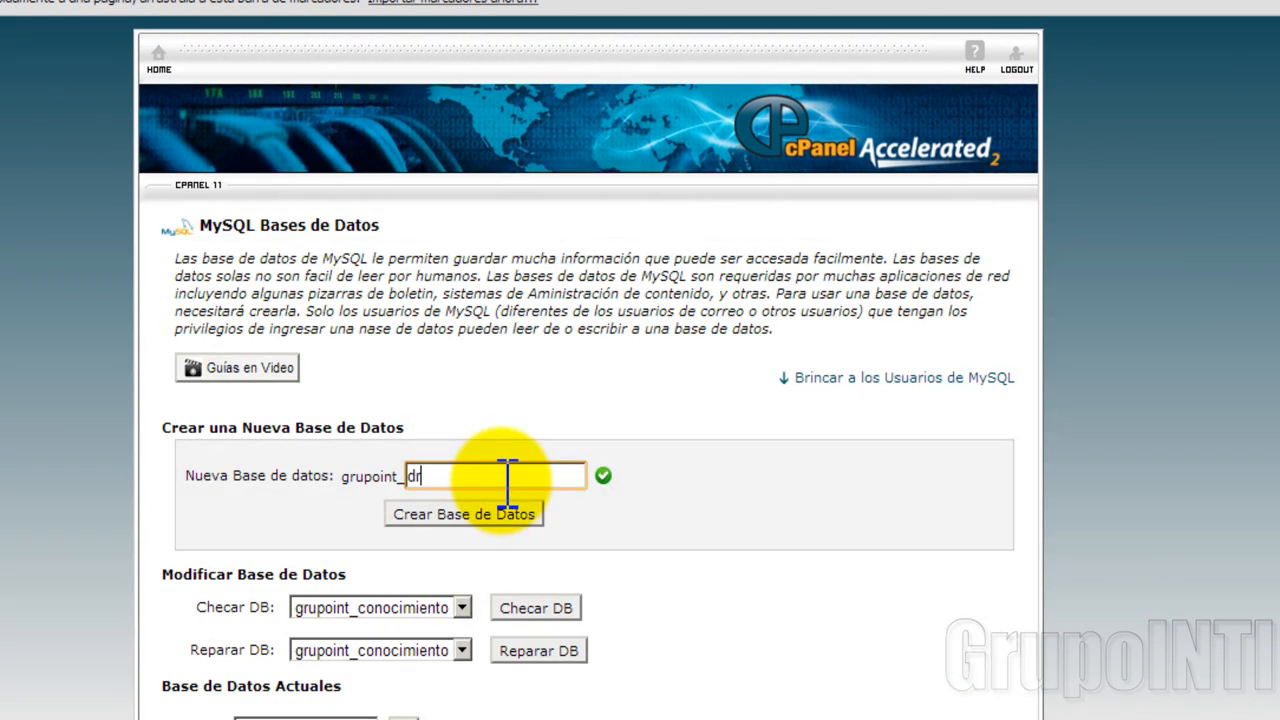
# Step: Create the MySQL database grupoint_intermedio and go back to the MySQL databases page
pyautogui.write('intermedi')
pyautogui.write('a')
pyautogui.click(492, 515)
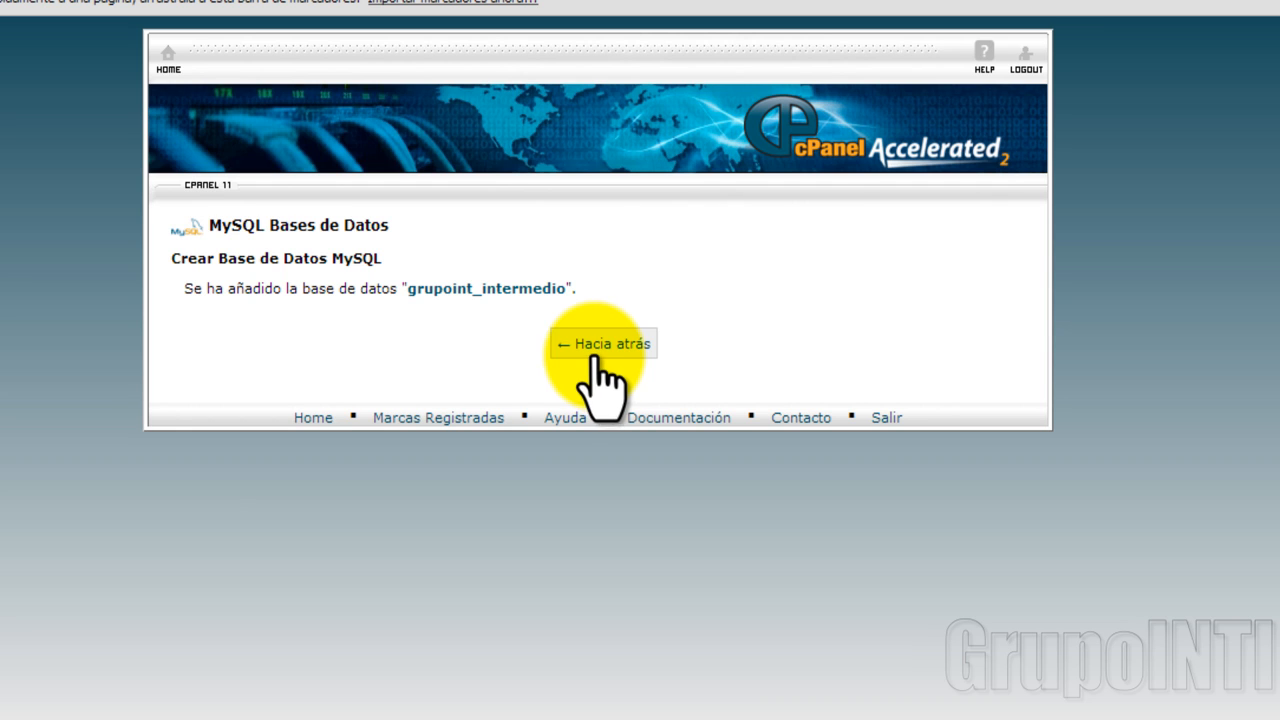
pyautogui.click(599, 347)
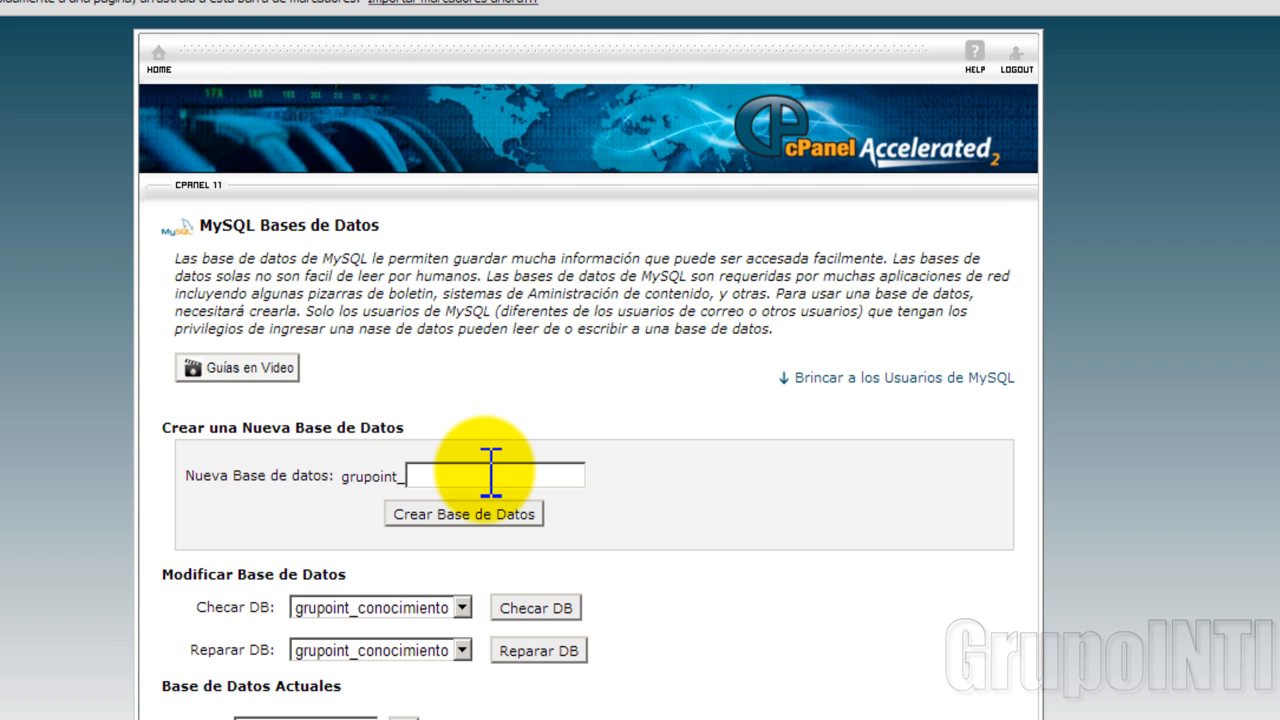
# Step: Add the existing MySQL user grupoint_inti to the grupoint_intermedio database
pyautogui.scroll(-6, 371, 443)
pyautogui.scroll(4, 371, 443)
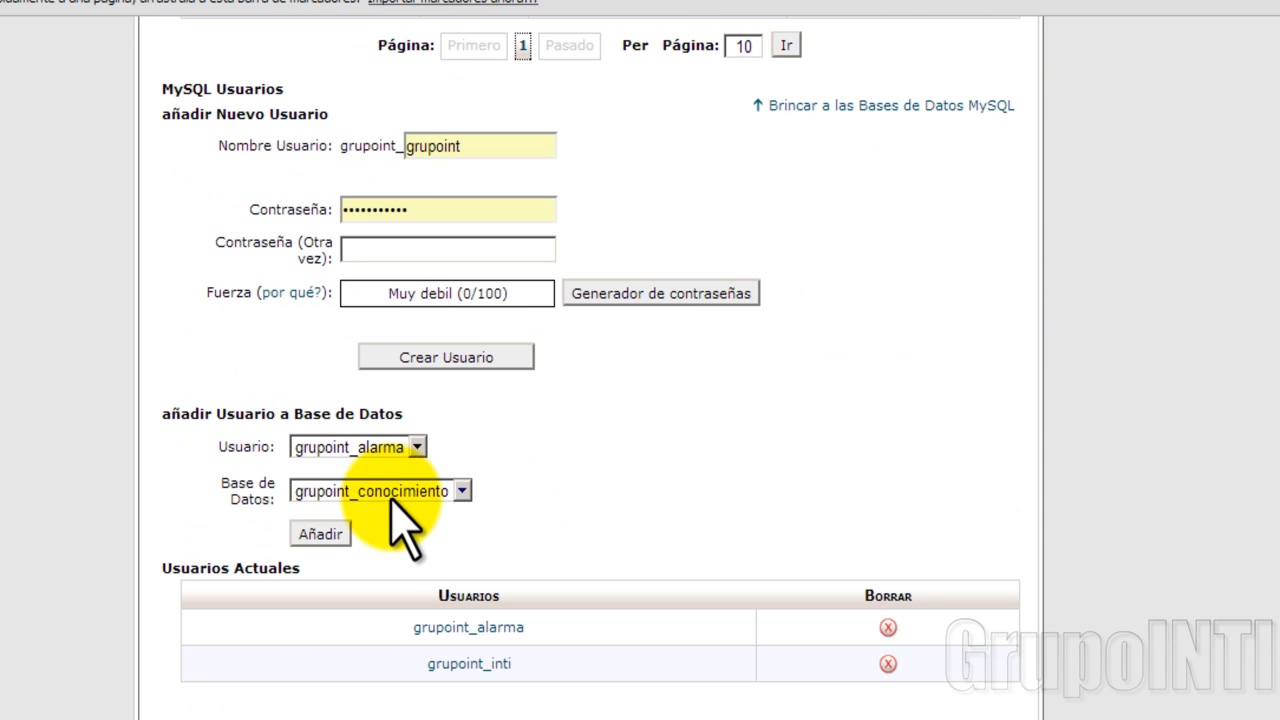
pyautogui.click(396, 449)
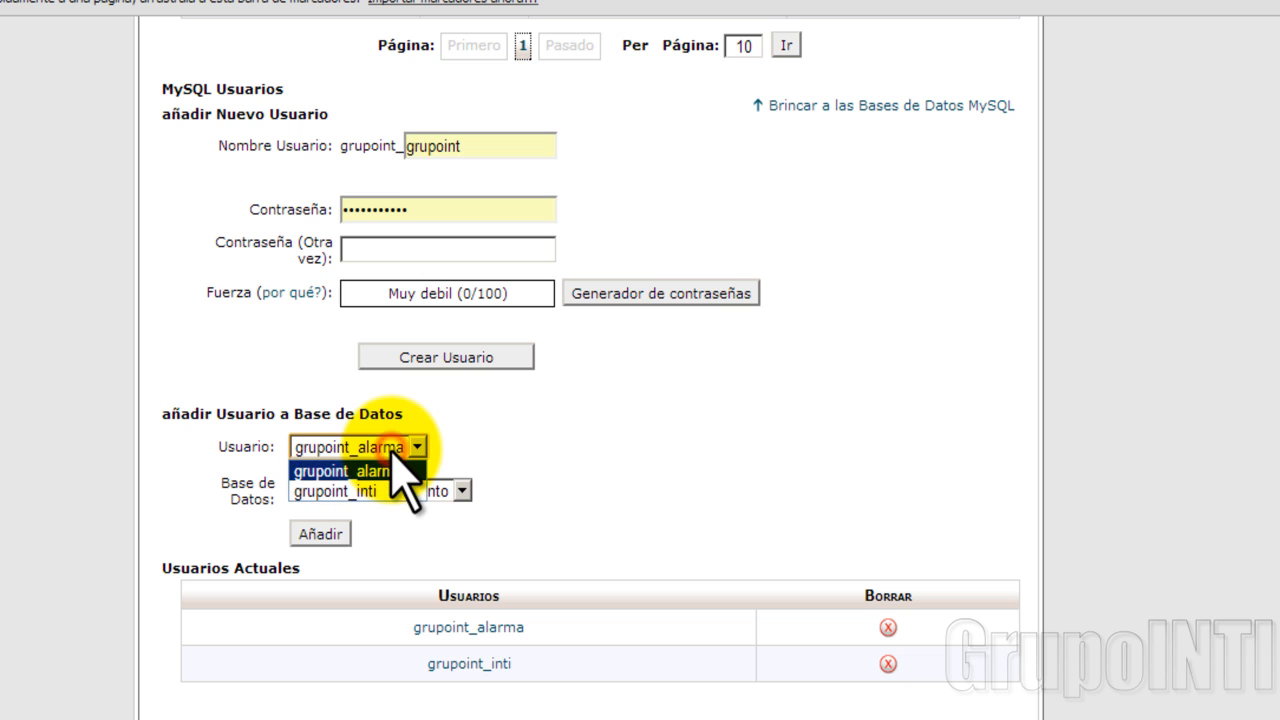
pyautogui.click(556, 386)
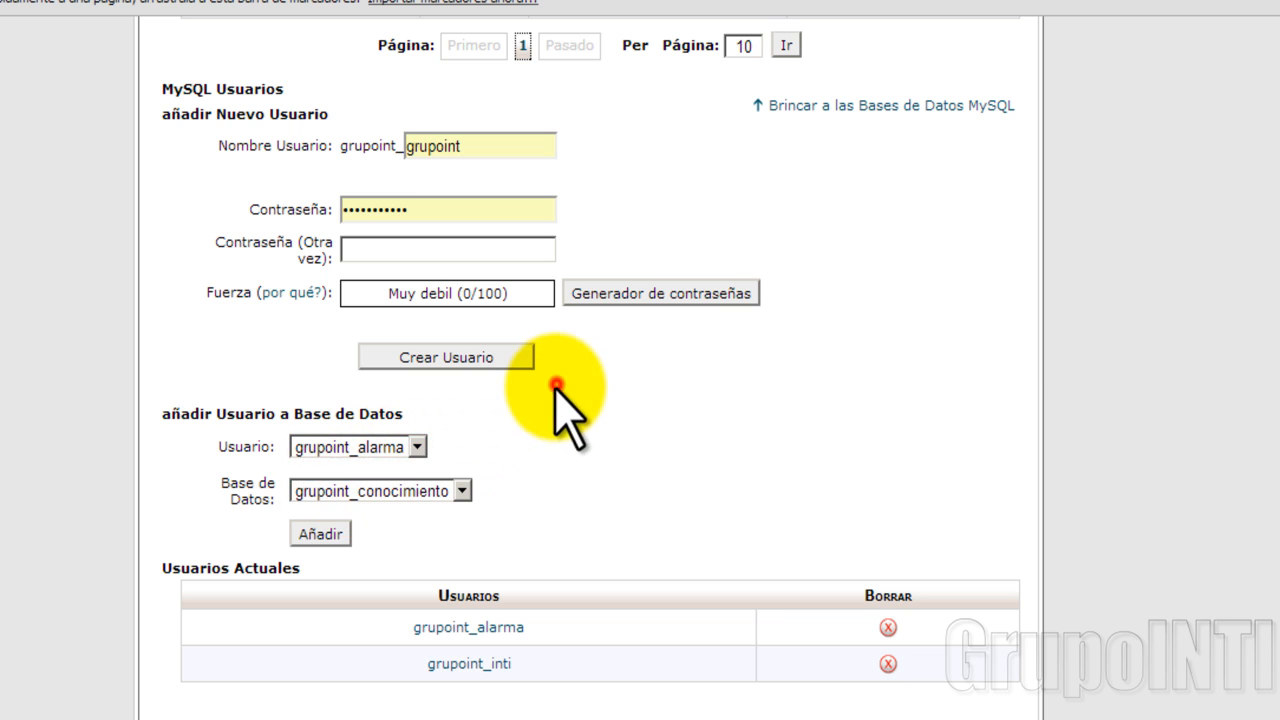
pyautogui.click(397, 492)
pyautogui.click(370, 555)
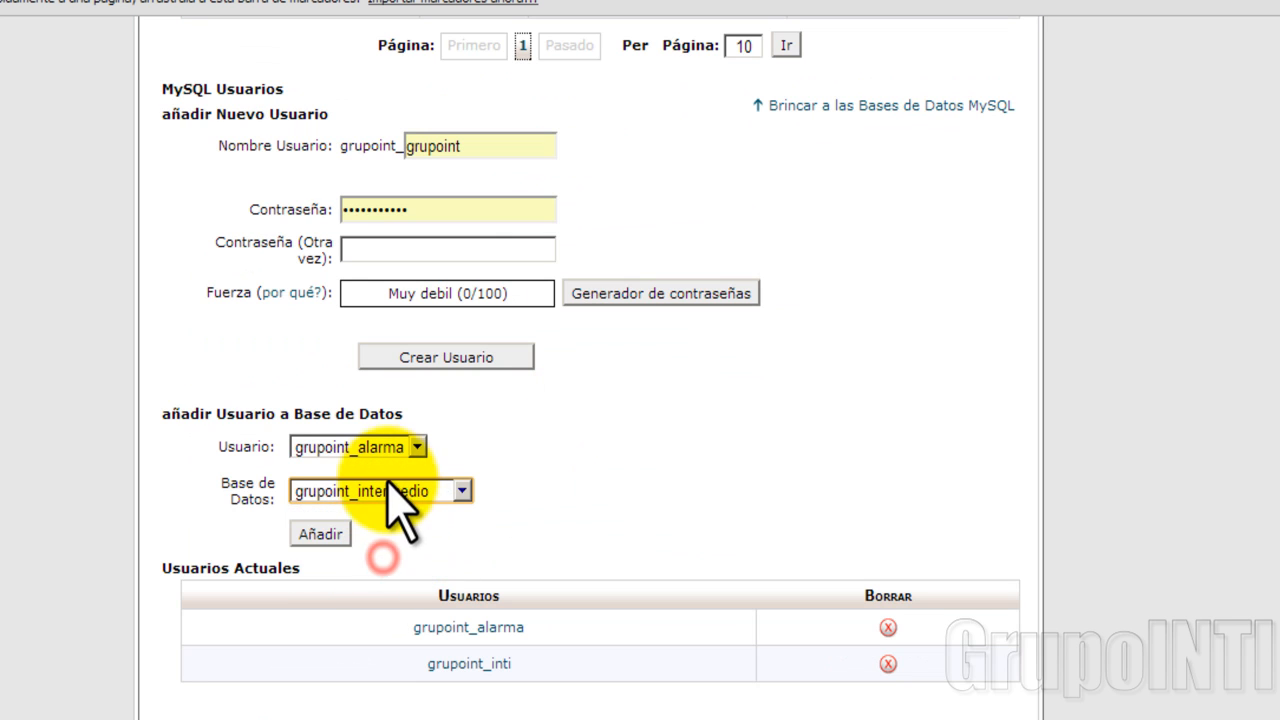
pyautogui.click(372, 448)
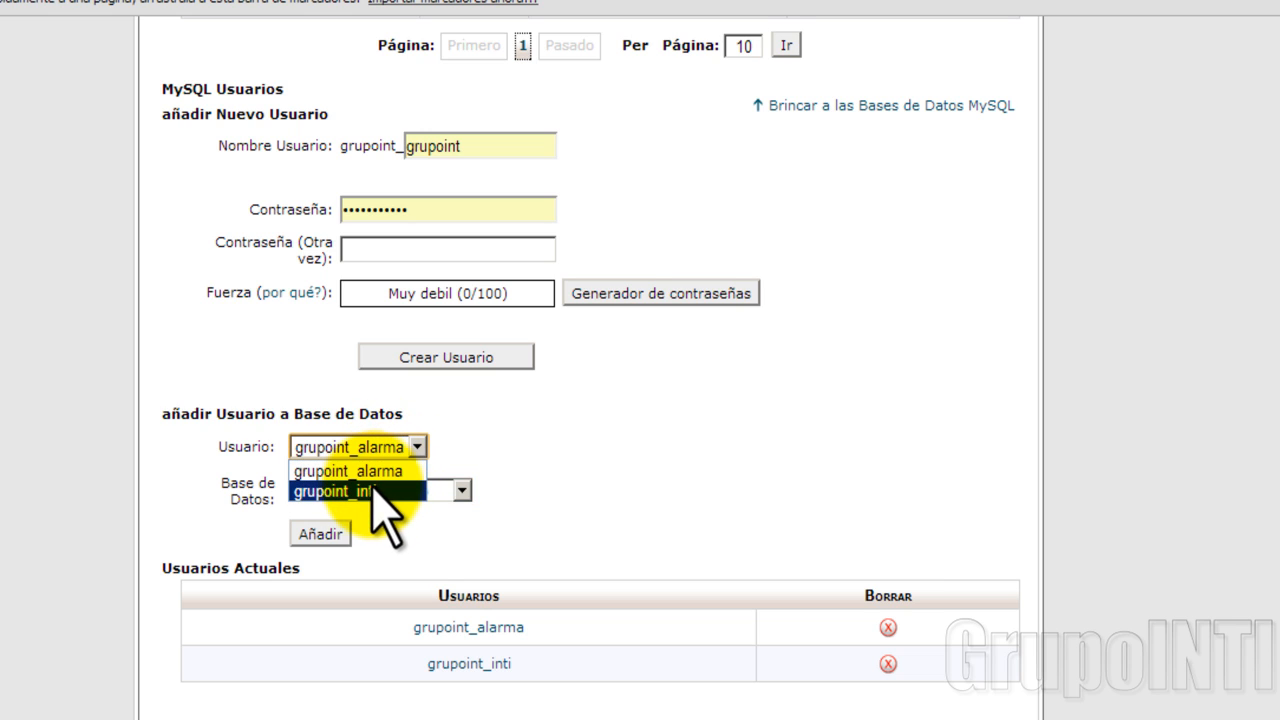
pyautogui.click(364, 490)
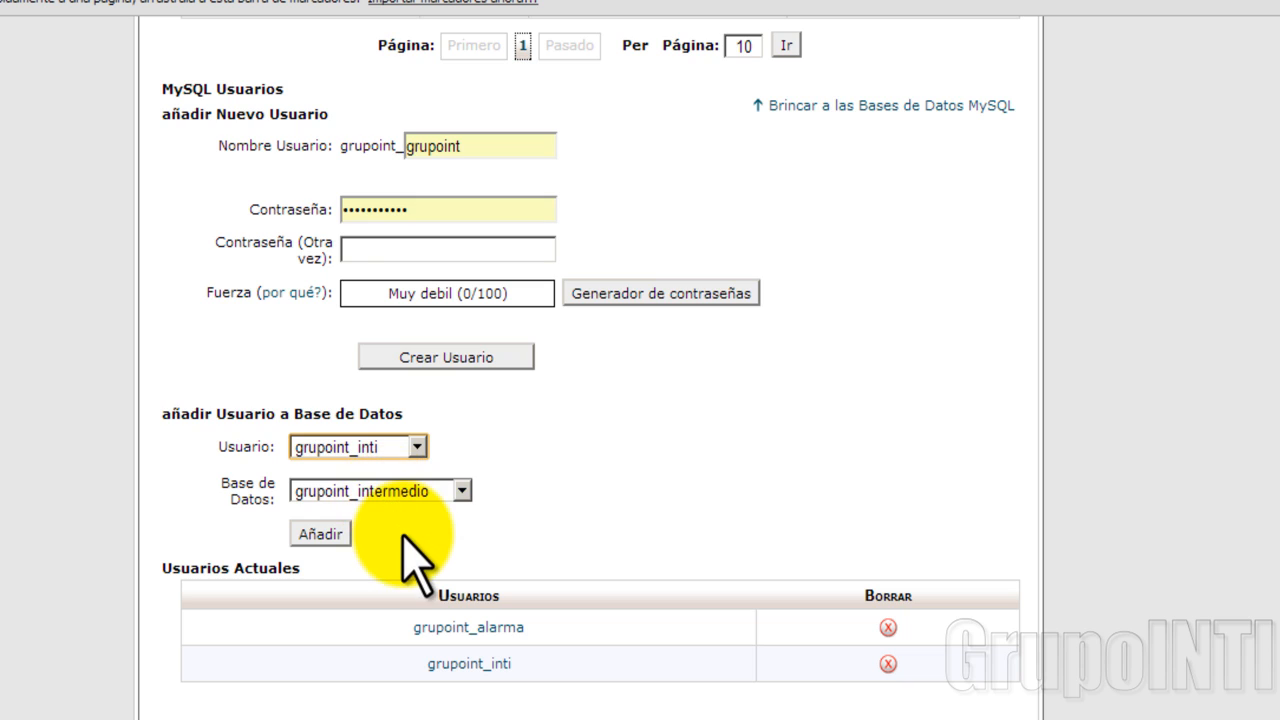
pyautogui.click(320, 533)
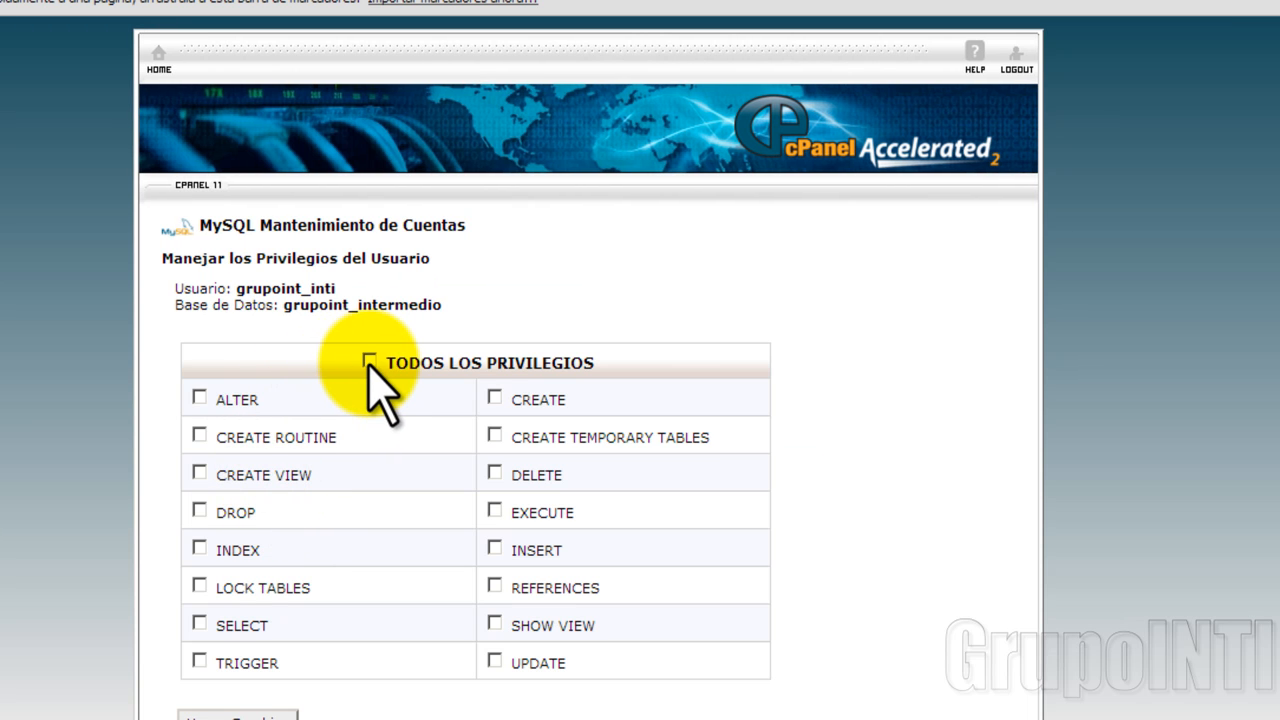
# Step: Grant grupoint_inti all privileges (TODOS LOS PRIVILEGIOS) on grupoint_intermedio and go back to the MySQL databases page
pyautogui.click(369, 361)
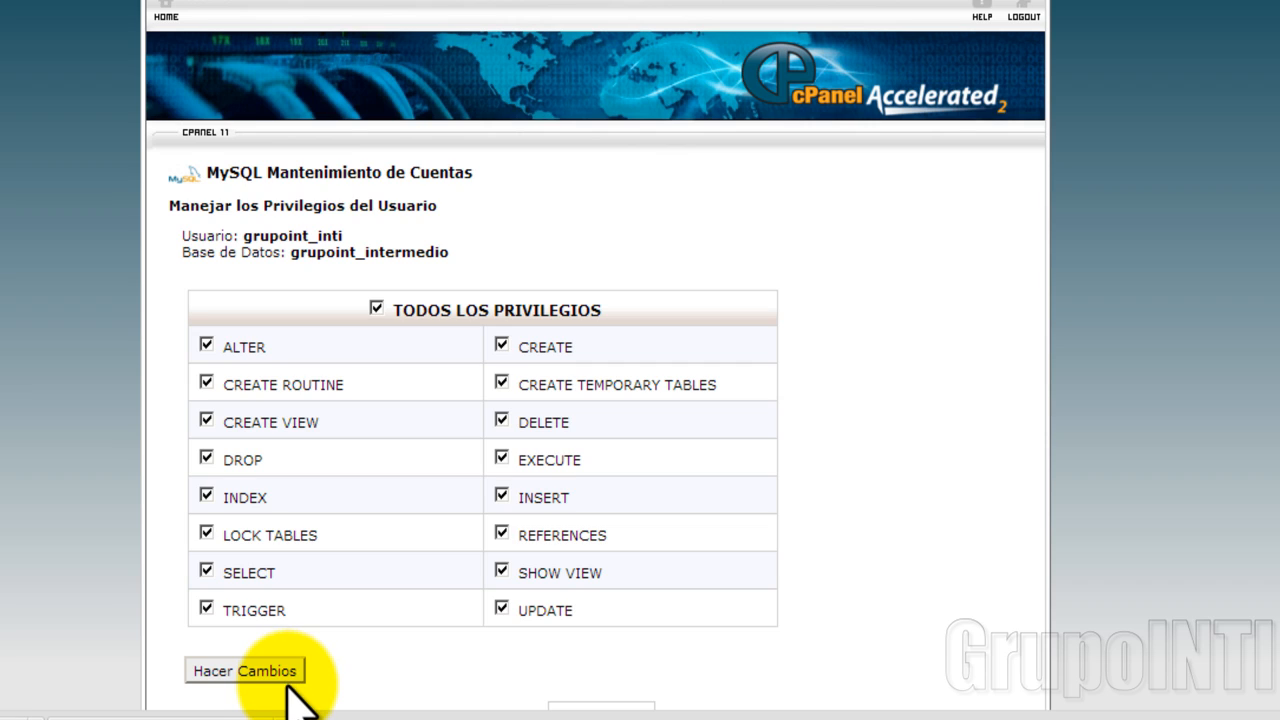
pyautogui.click(258, 672)
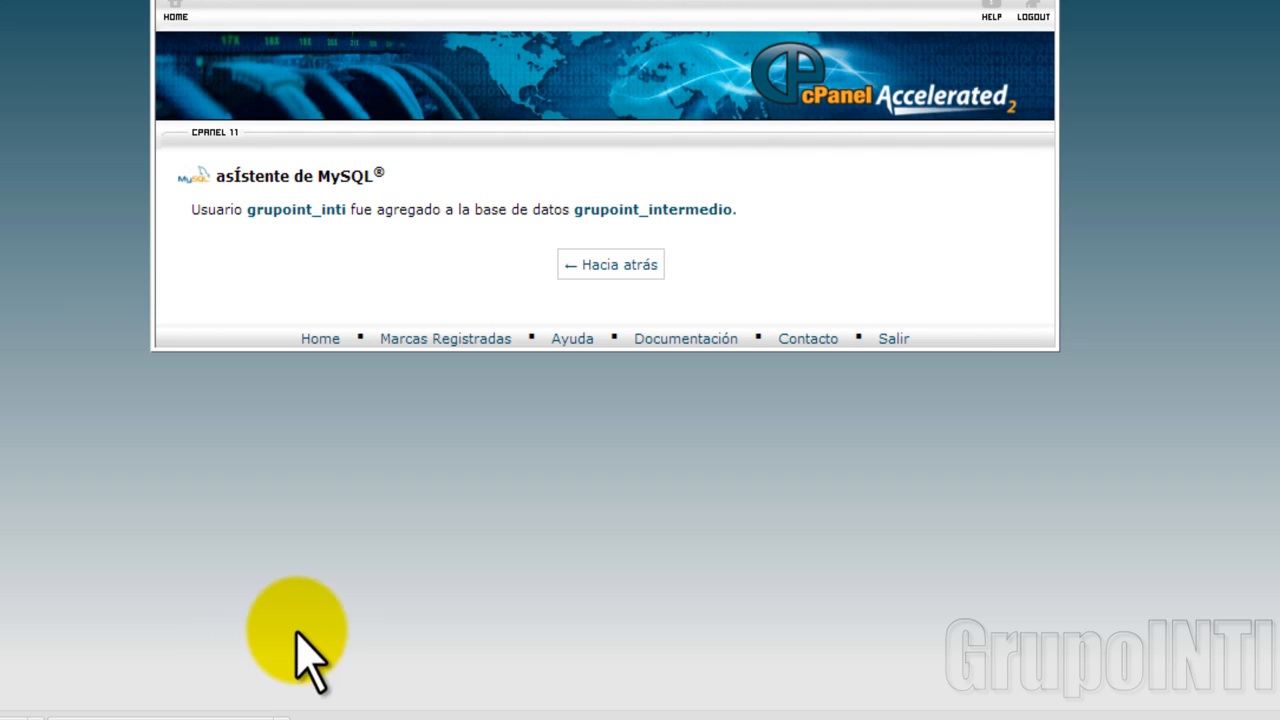
pyautogui.click(609, 268)
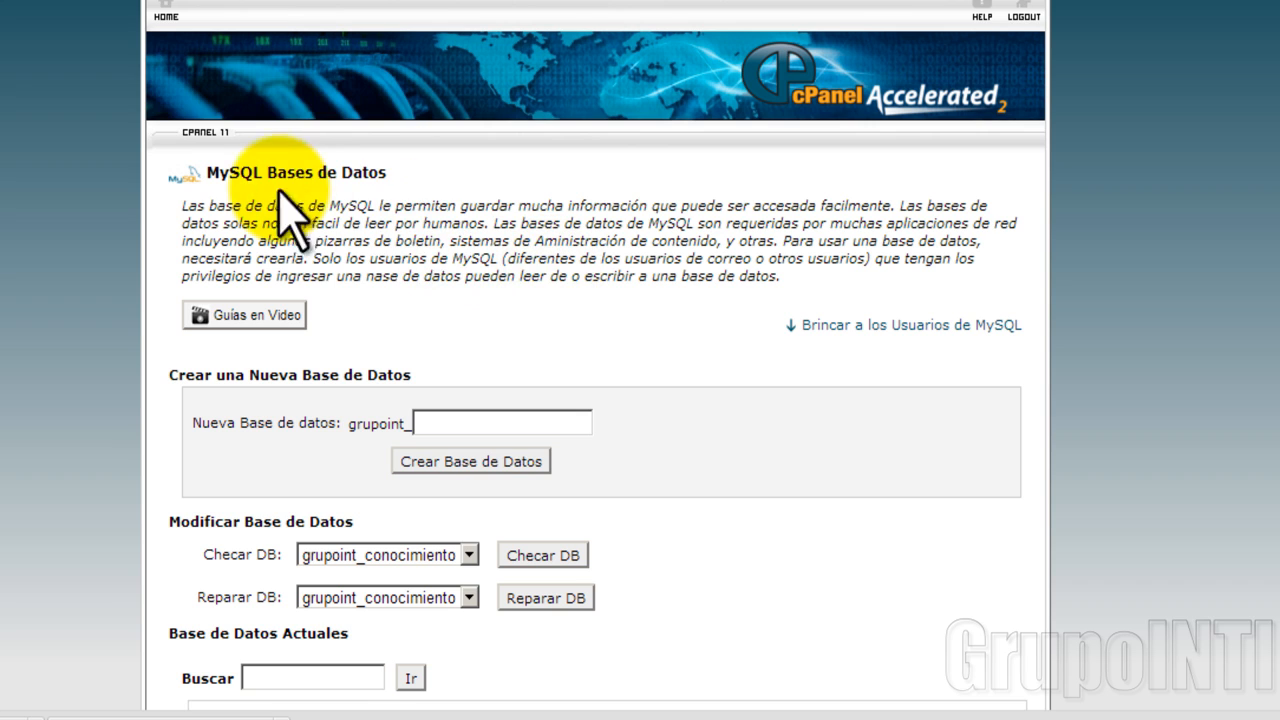
# Step: Open the hosting's phpMyAdmin from the cPanel home page and expand the grupoint database group
pyautogui.click(168, 14)
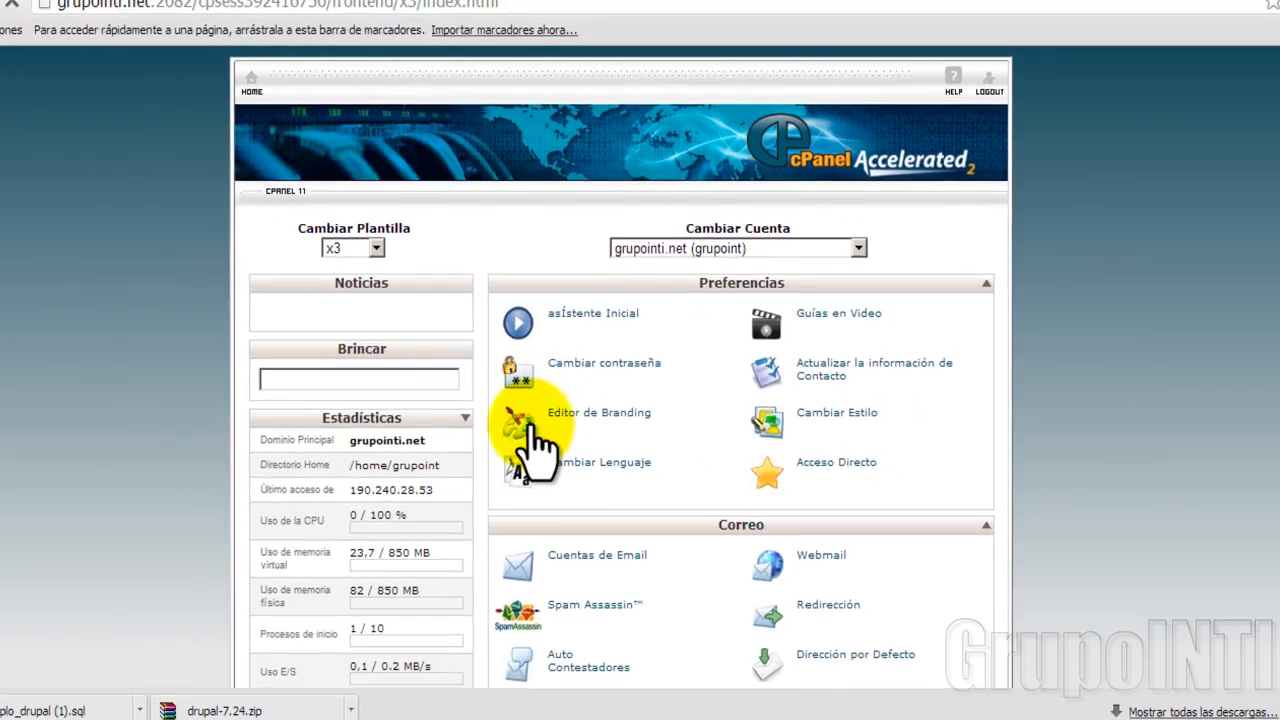
pyautogui.scroll(-5, 554, 449)
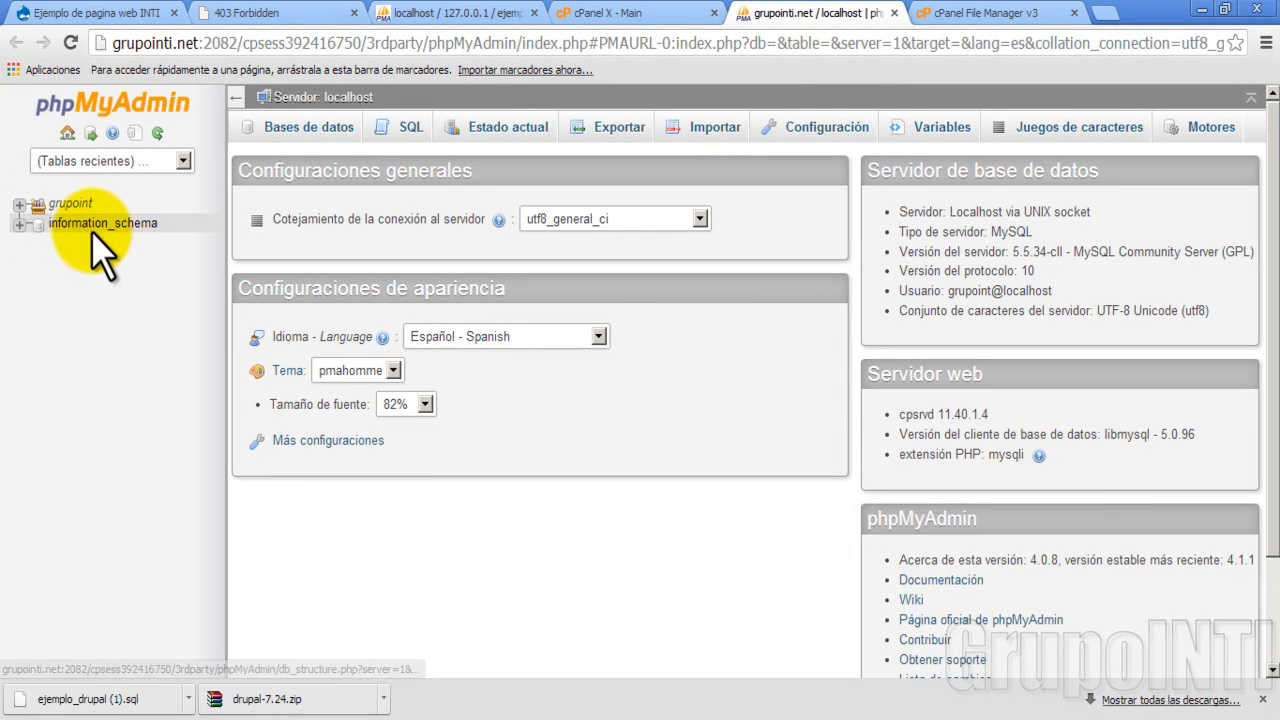
pyautogui.click(18, 204)
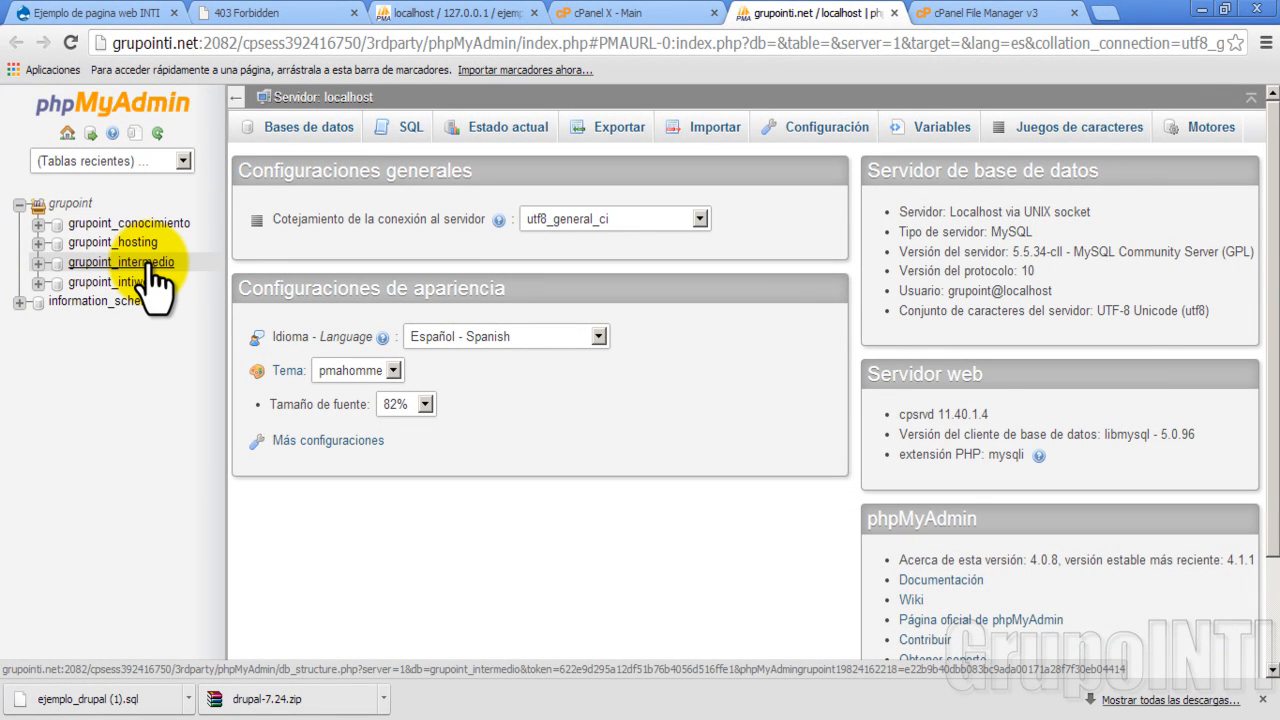
# Step: Import the ejemplo_drupal (1).sql file from the migracion desktop folder into the grupoint_intermedio database in SQL format
pyautogui.click(150, 266)
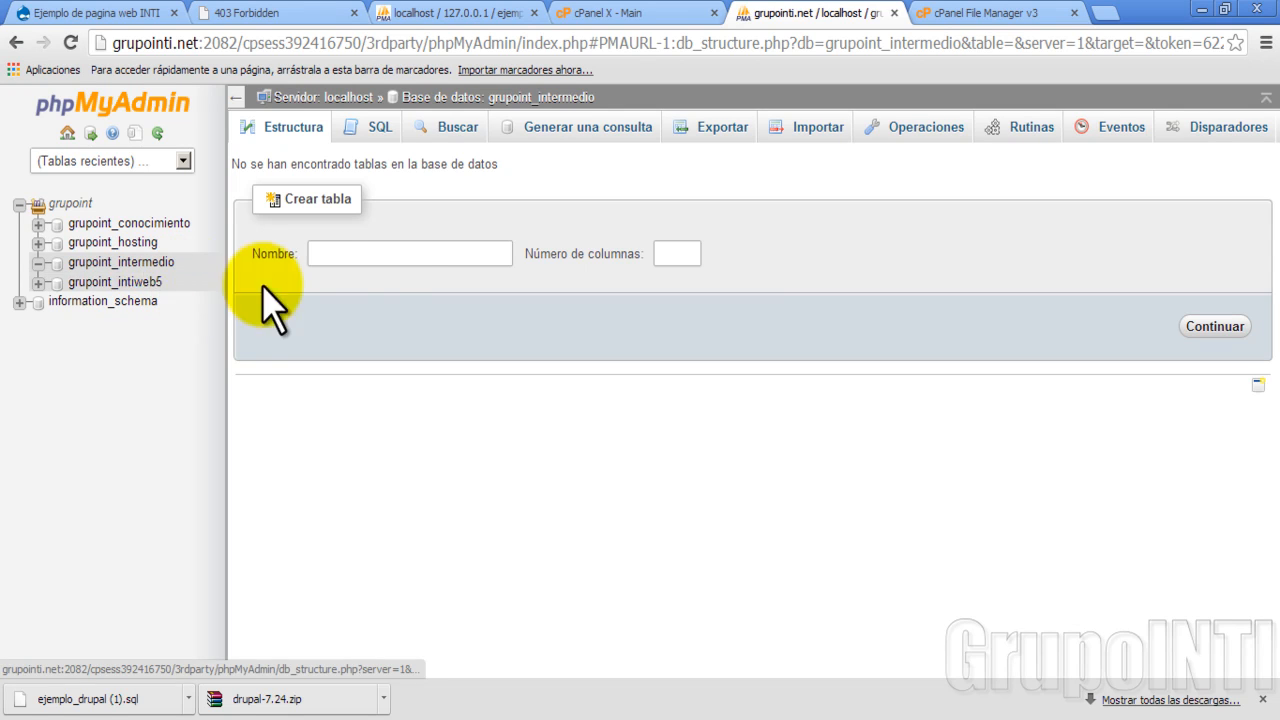
pyautogui.click(806, 140)
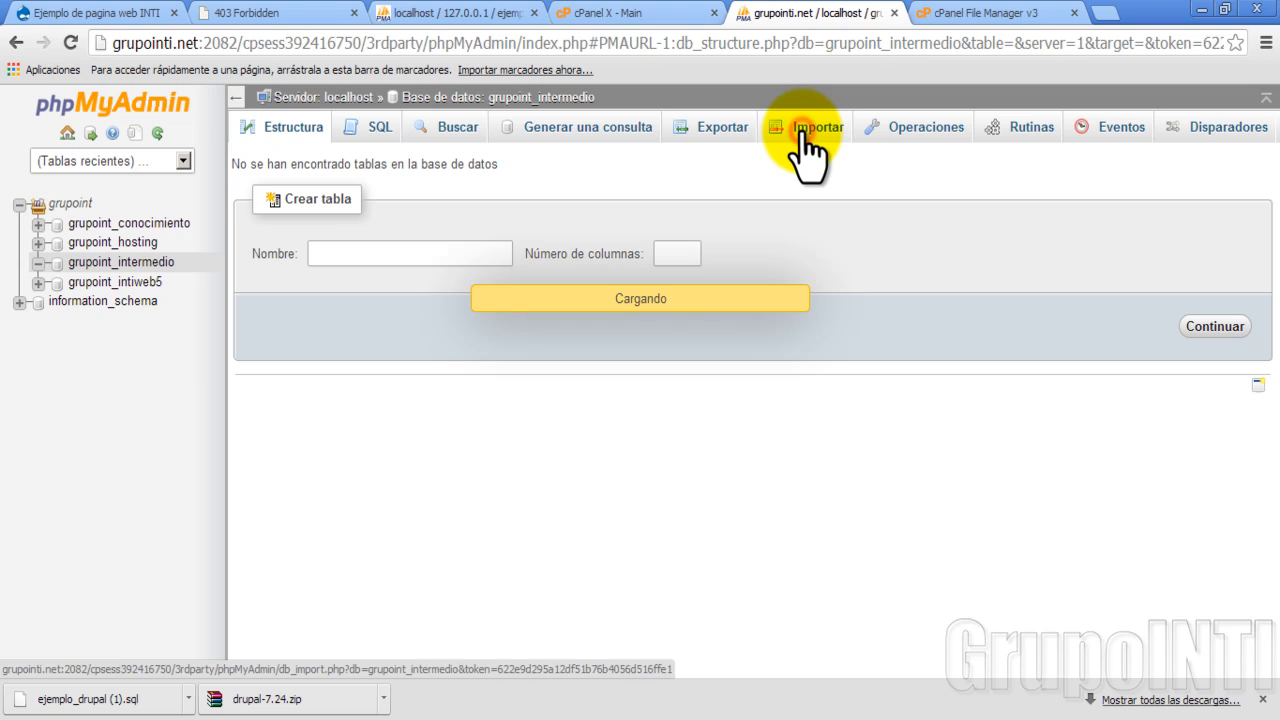
pyautogui.click(415, 335)
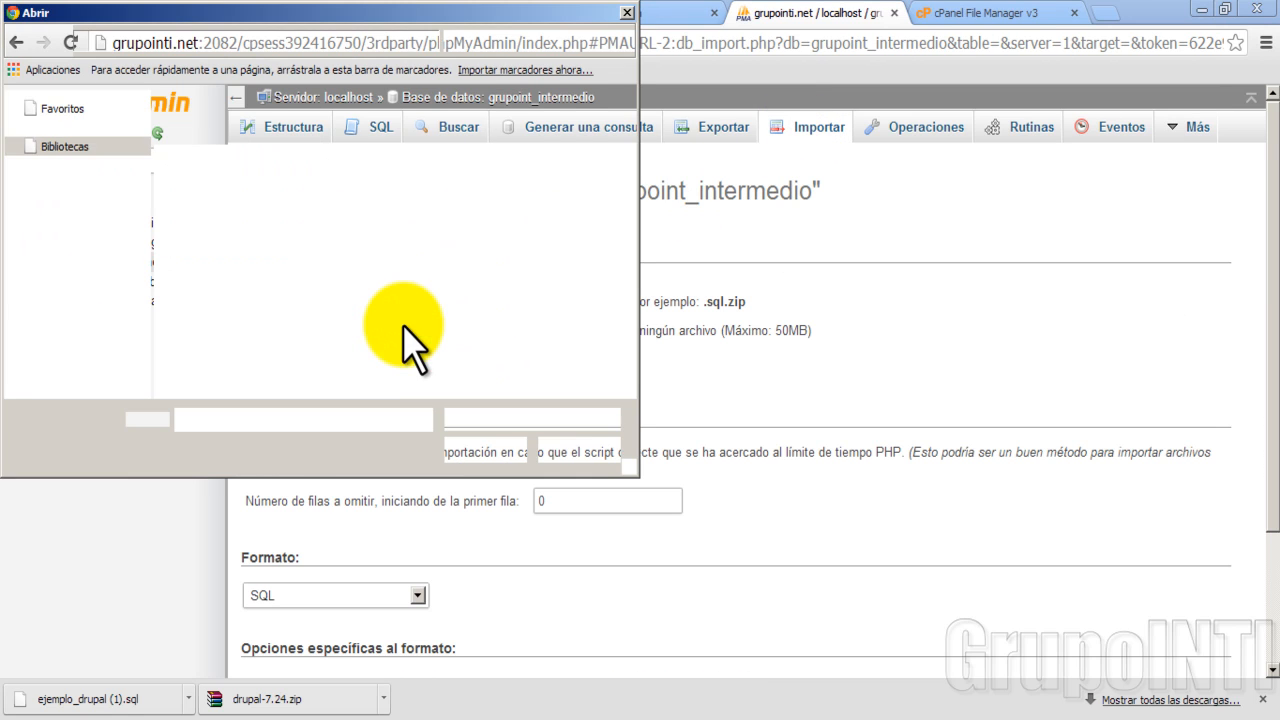
pyautogui.click(72, 146)
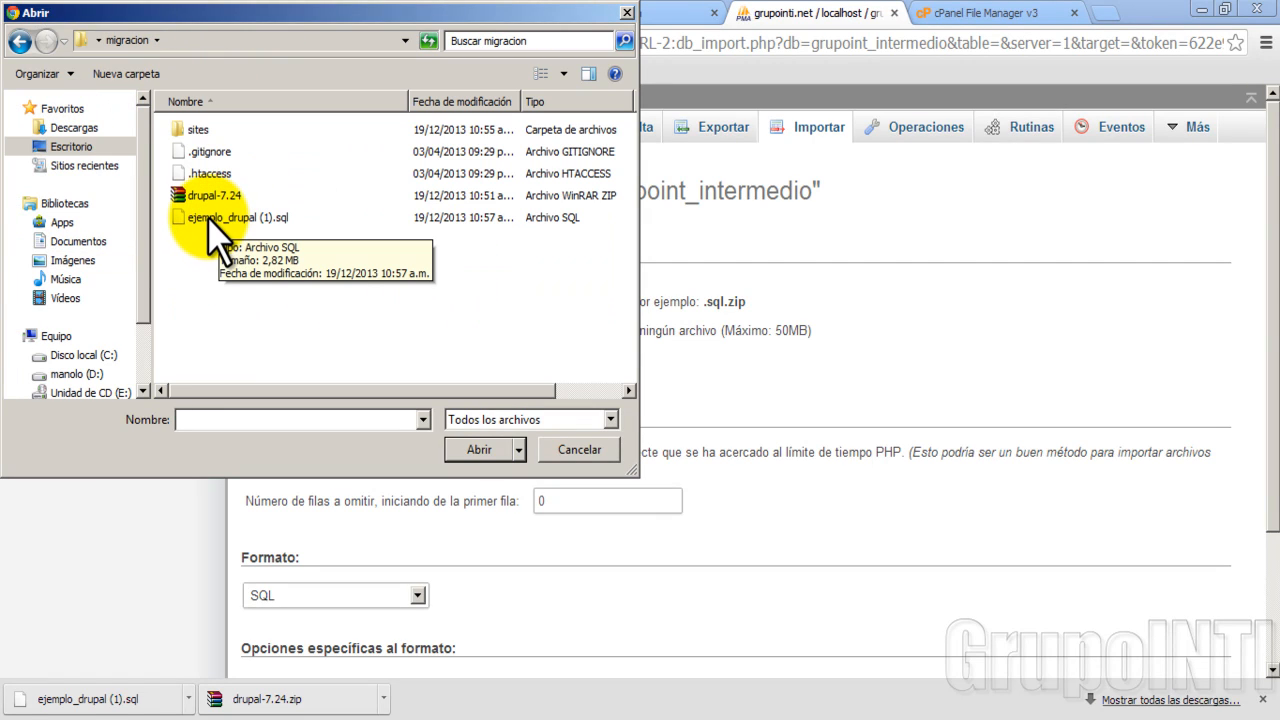
pyautogui.click(284, 218)
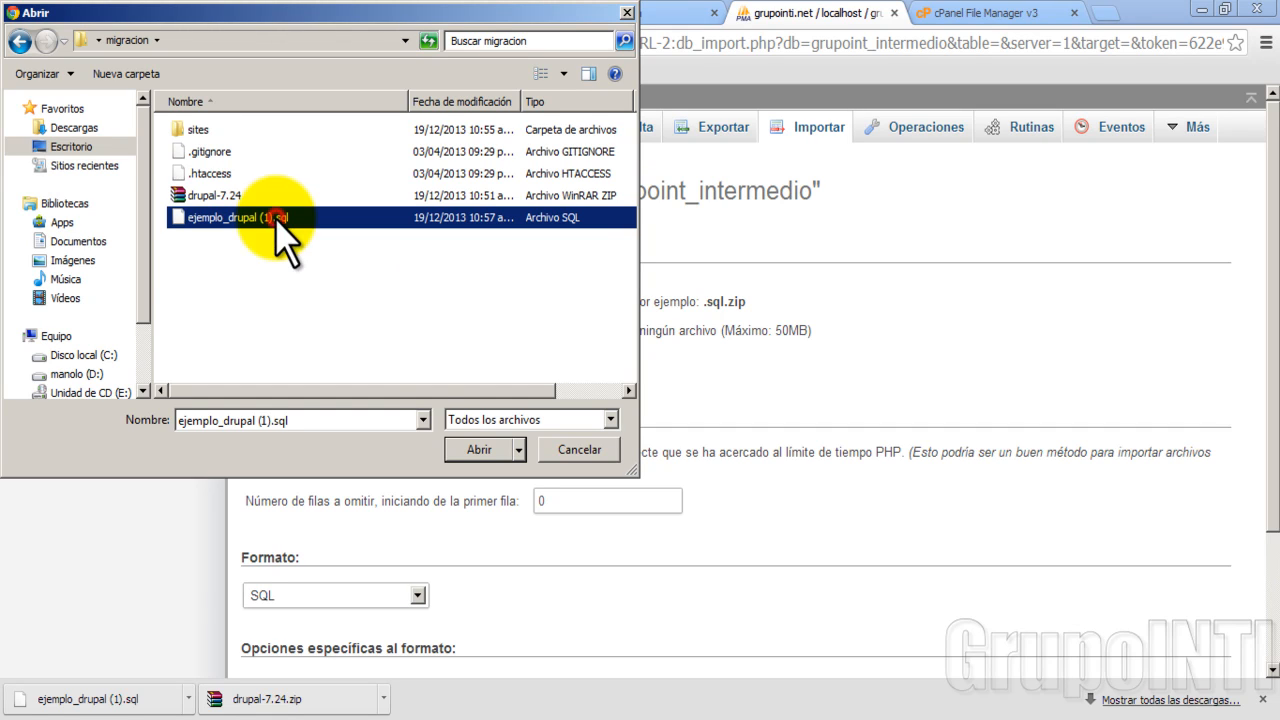
pyautogui.click(479, 450)
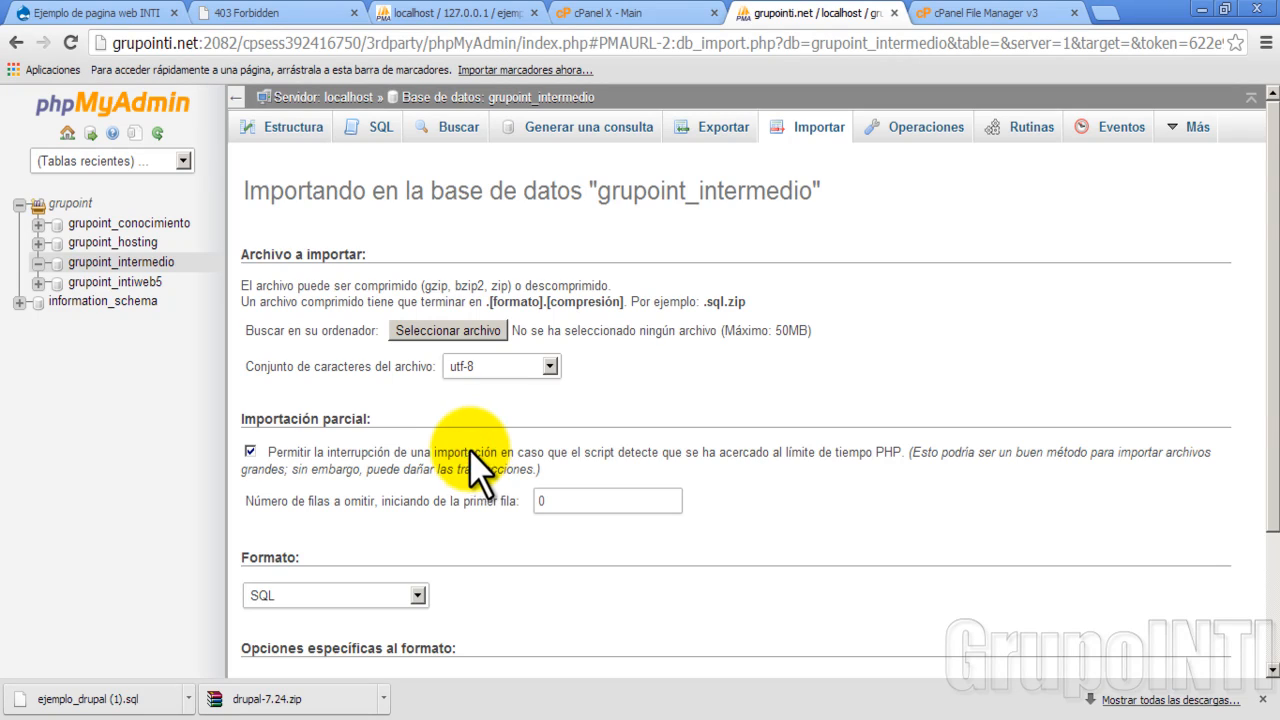
pyautogui.scroll(-3, 457, 434)
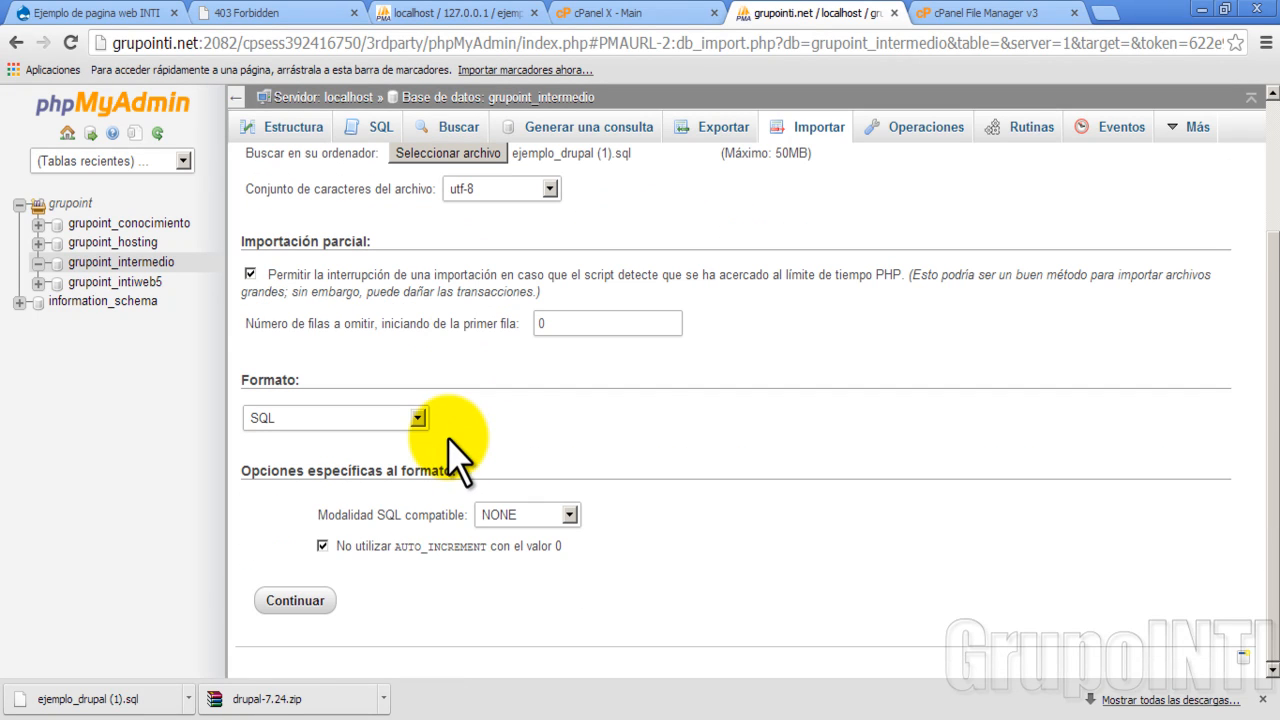
pyautogui.click(295, 600)
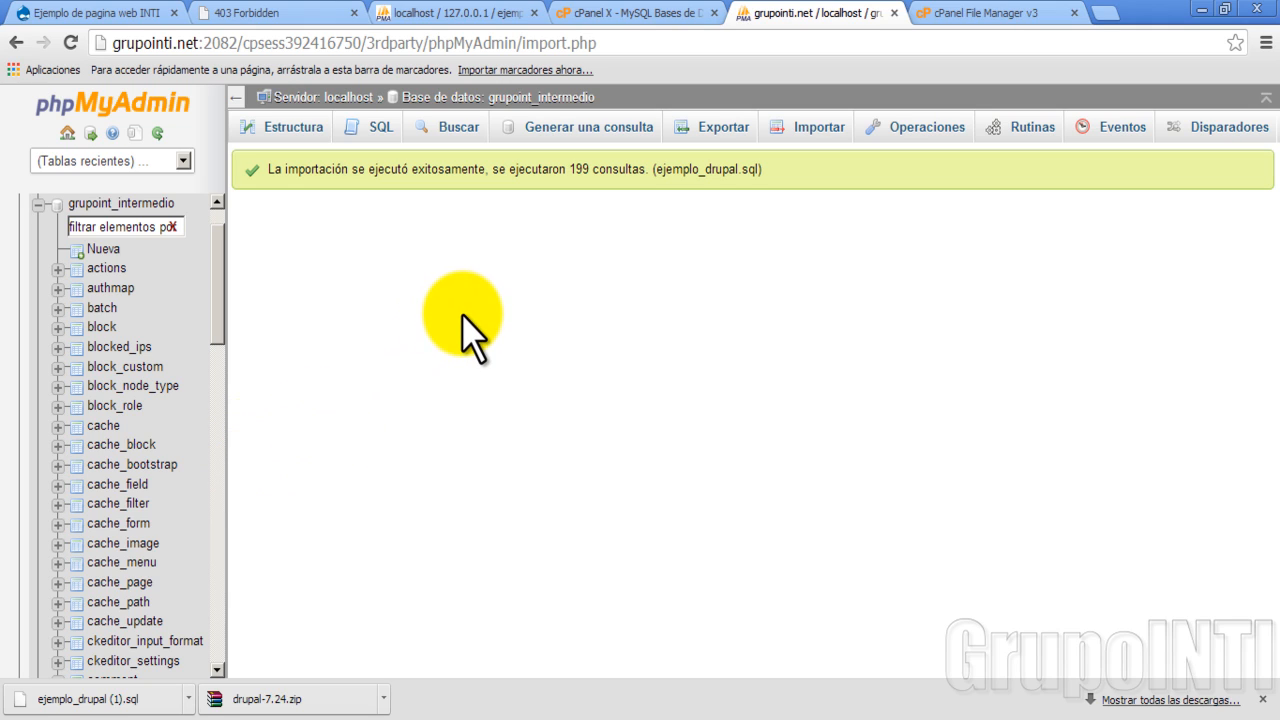
# Step: Examine the table structure list of the grupoint_intermedio database from beginning to end
pyautogui.scroll(1, 168, 333)
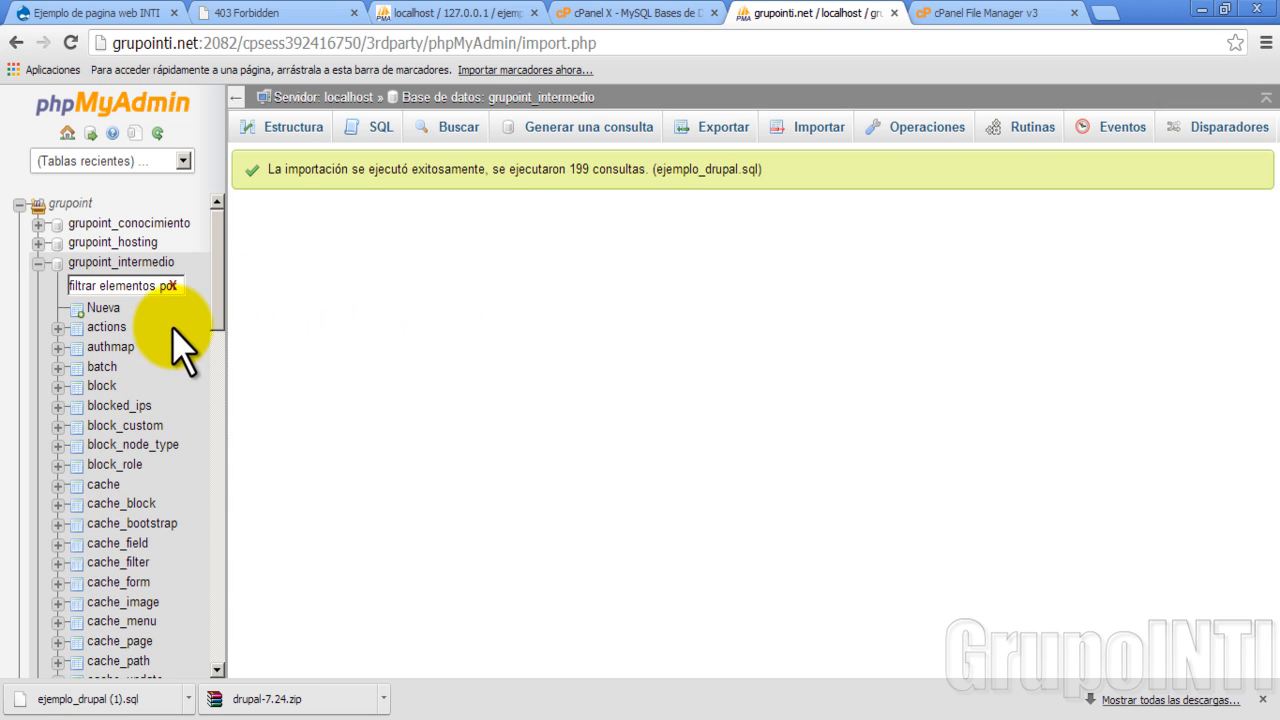
pyautogui.click(136, 263)
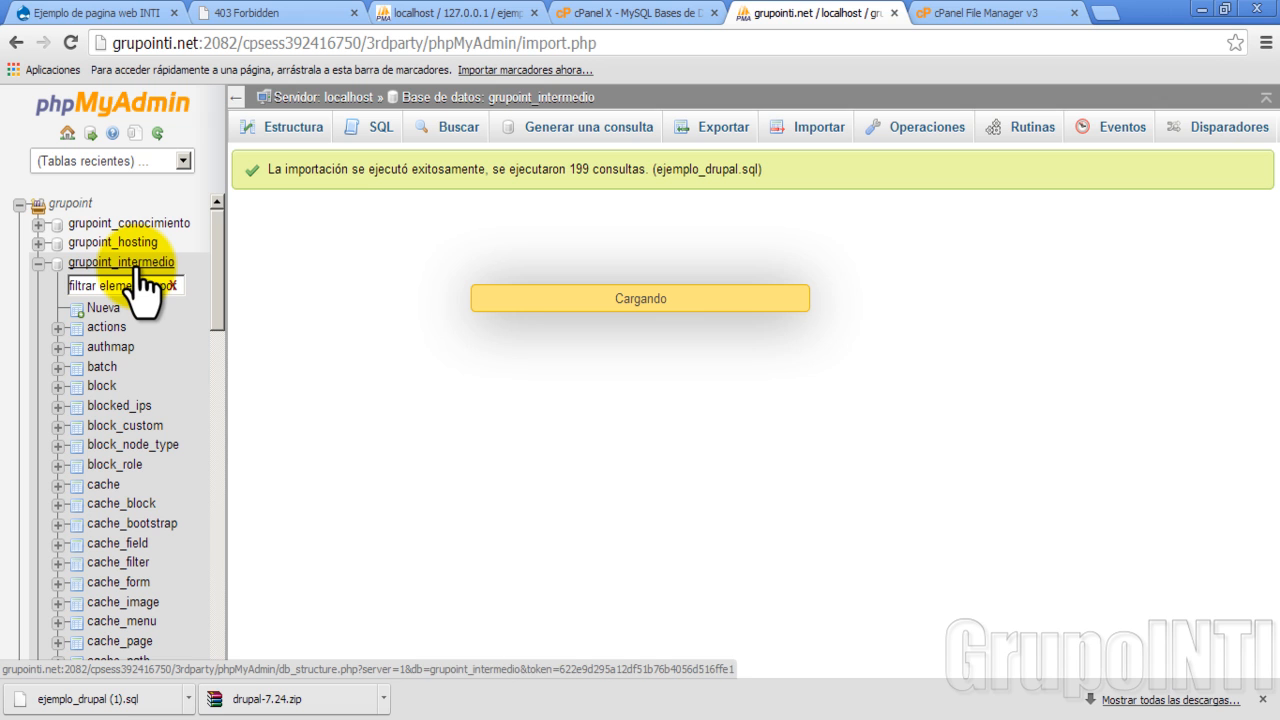
pyautogui.scroll(-15, 406, 557)
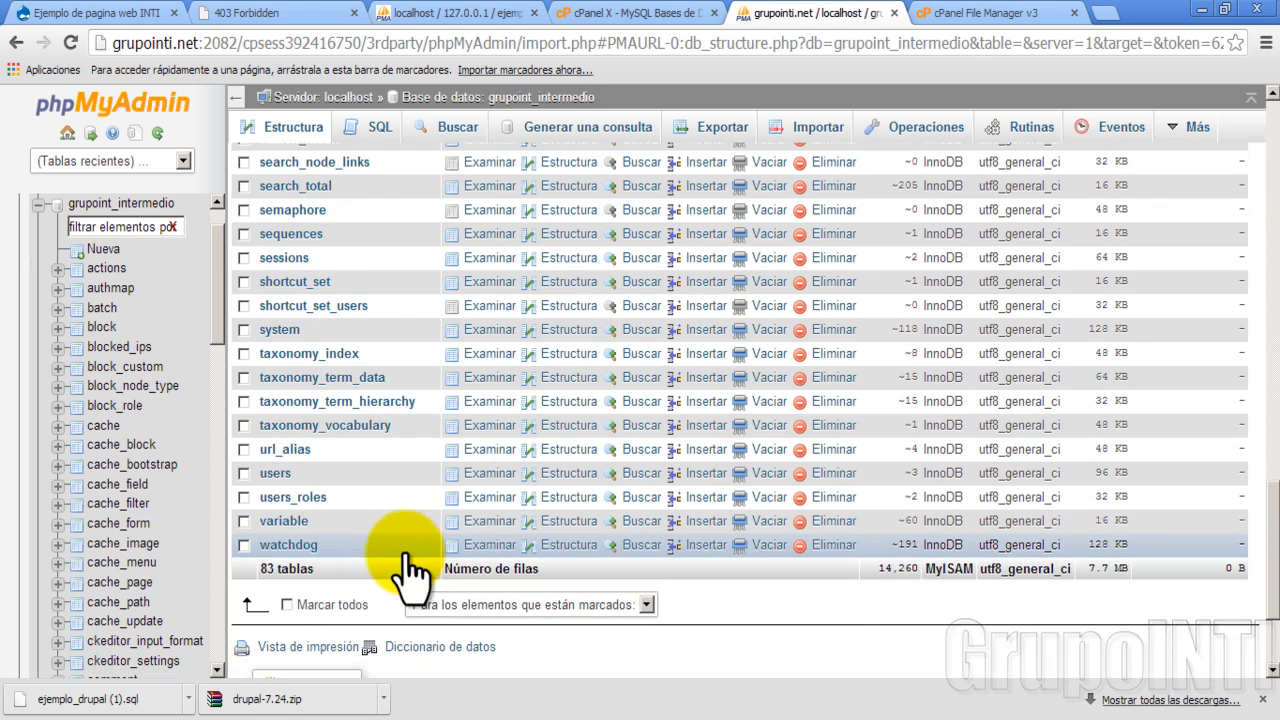
pyautogui.scroll(20, 410, 555)
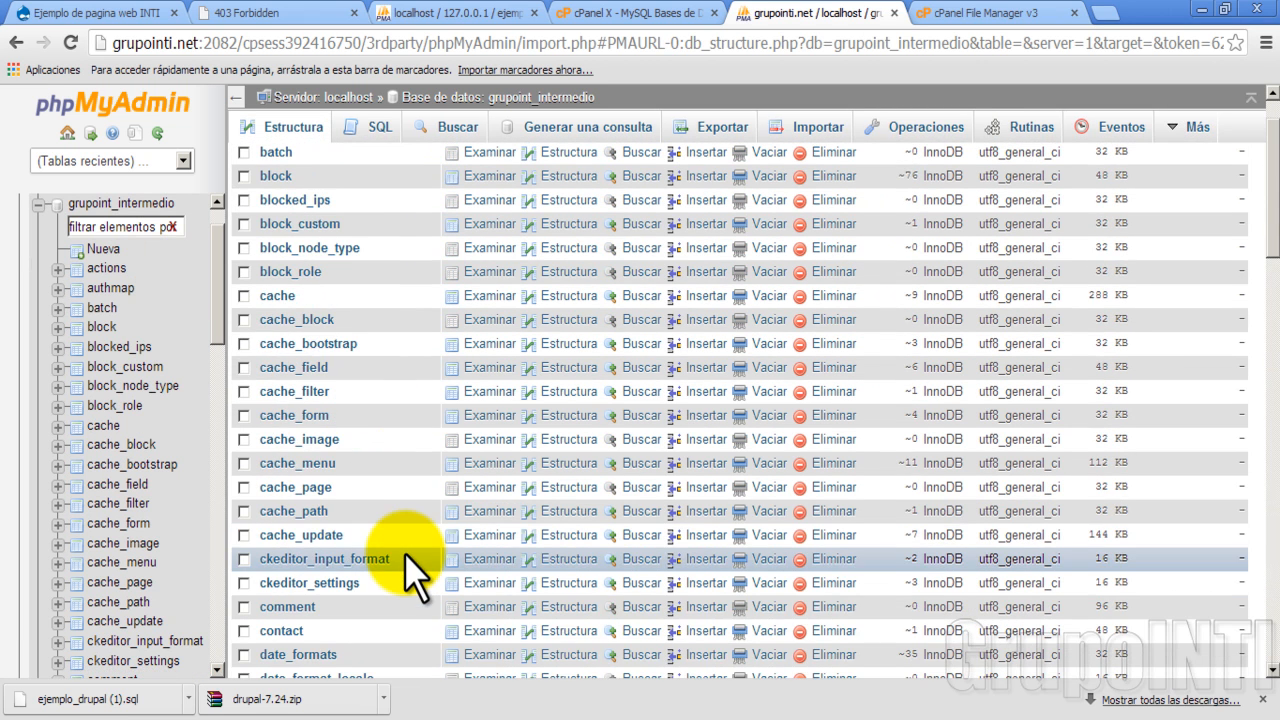
pyautogui.scroll(2, 410, 575)
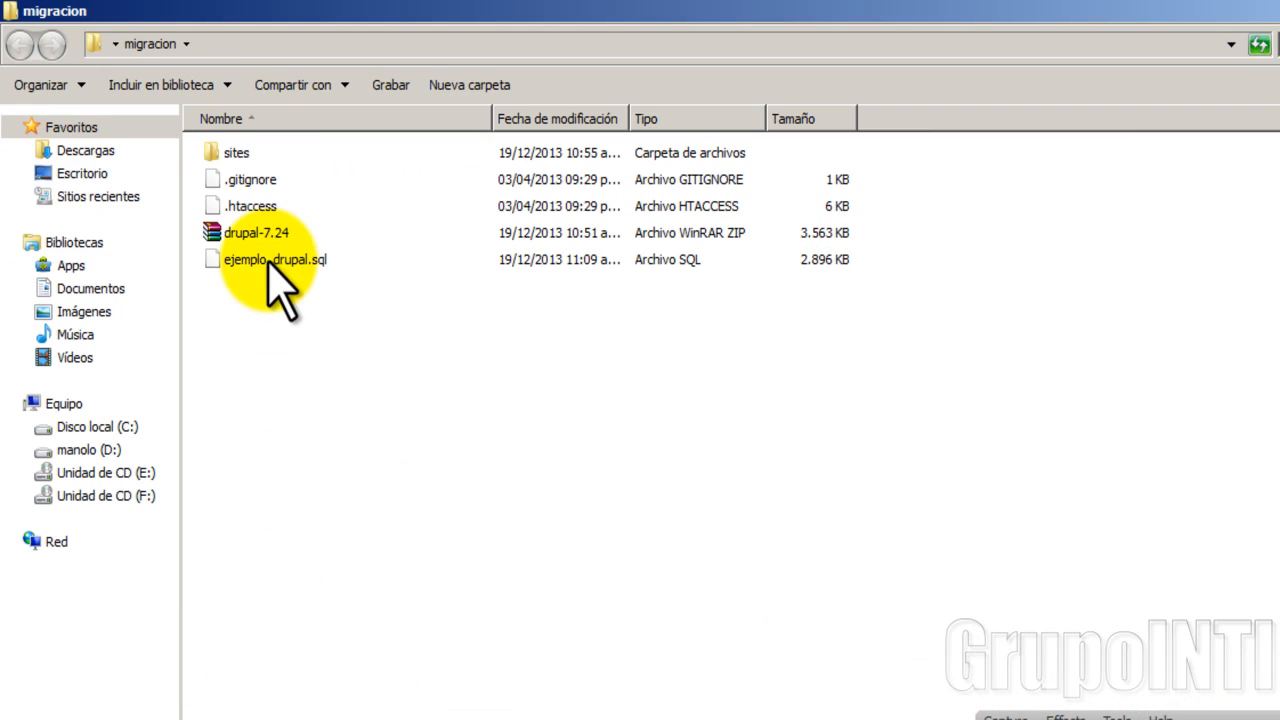
# Step: Find ejemplo_drupal.sql in the migracion folder and switch to its contents in Notepad++
pyautogui.click(264, 268)
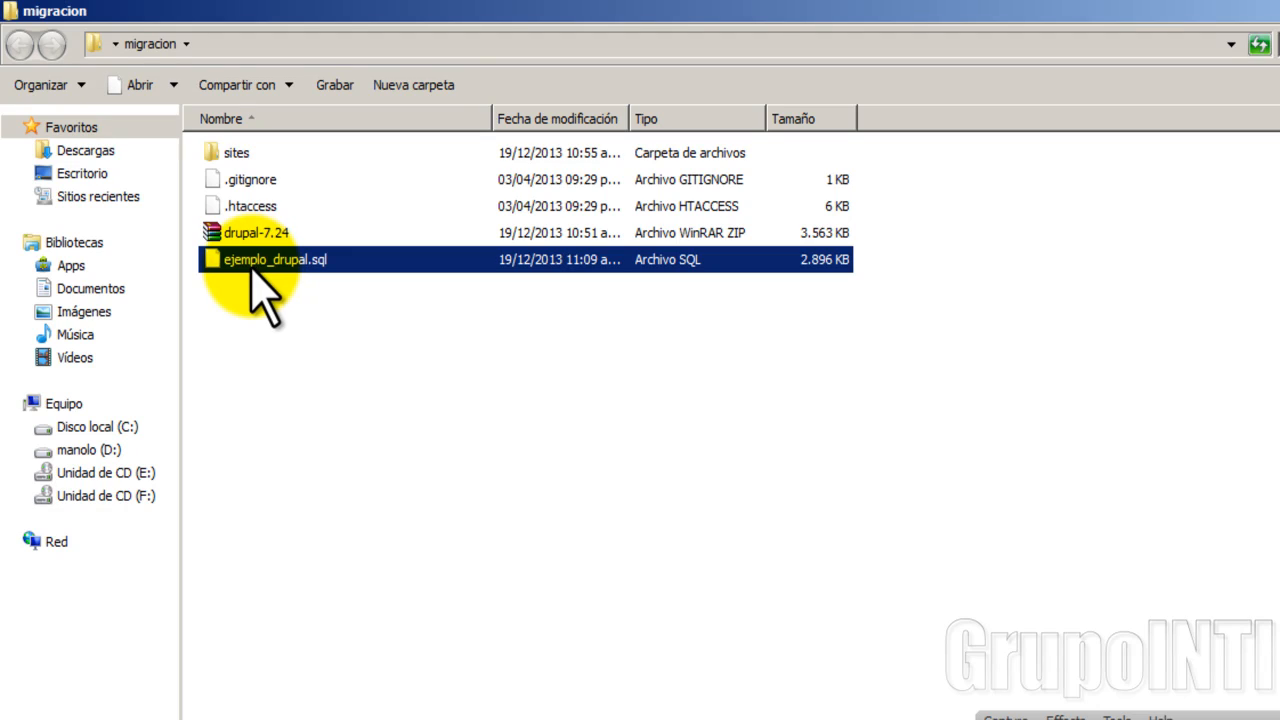
pyautogui.moveTo(263, 268)
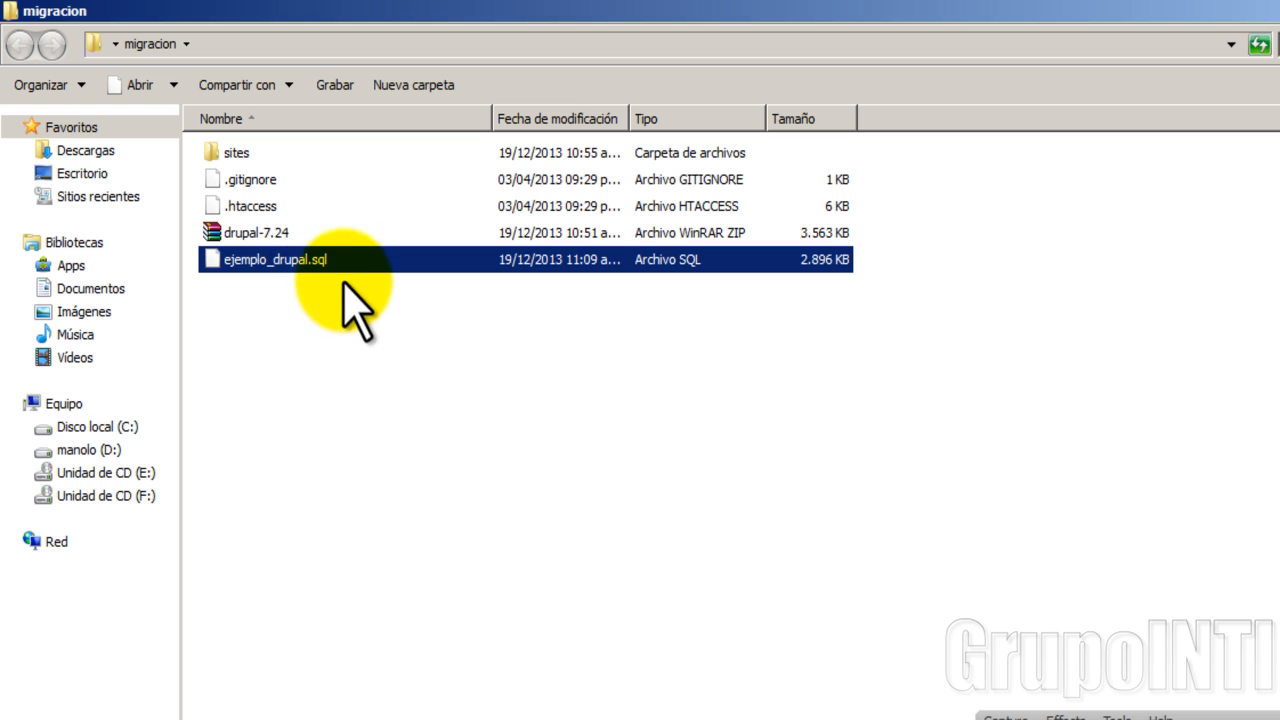
pyautogui.click(395, 719)
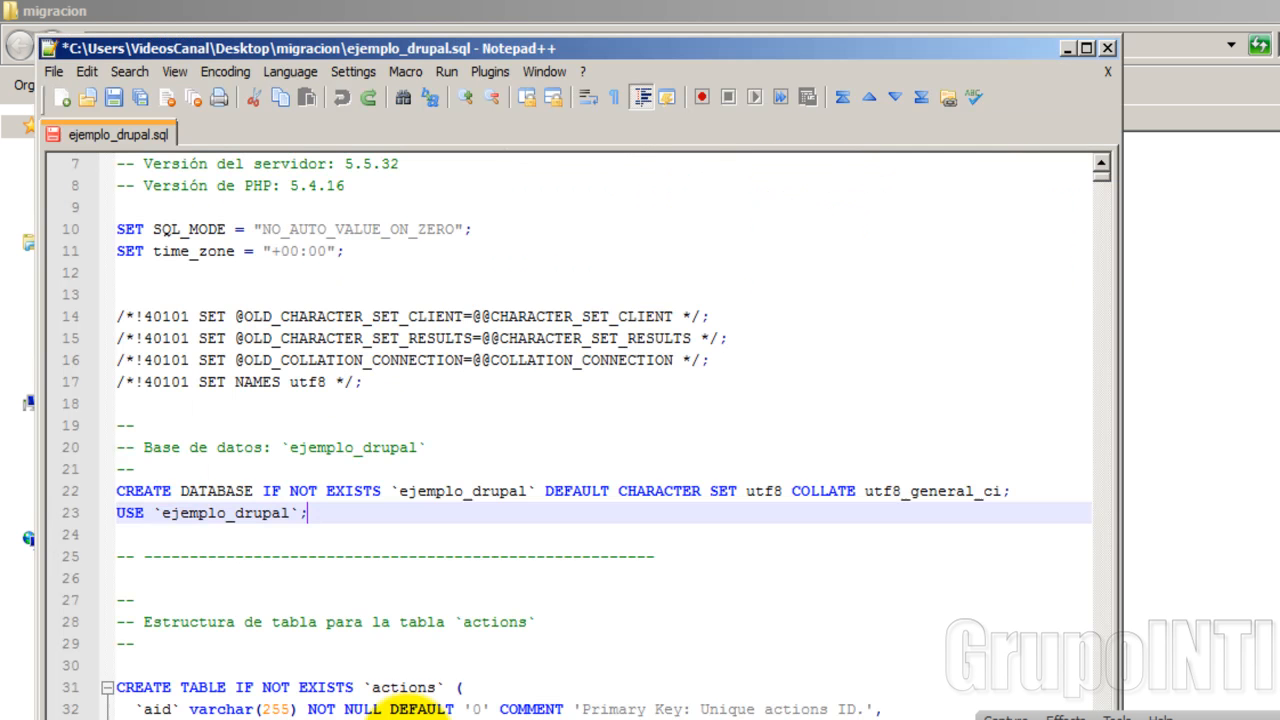
# Step: Examine the CREATE DATABASE and USE statements and the ejemplo_drupal database name on lines 22 and 23 of the SQL file
pyautogui.click(122, 491)
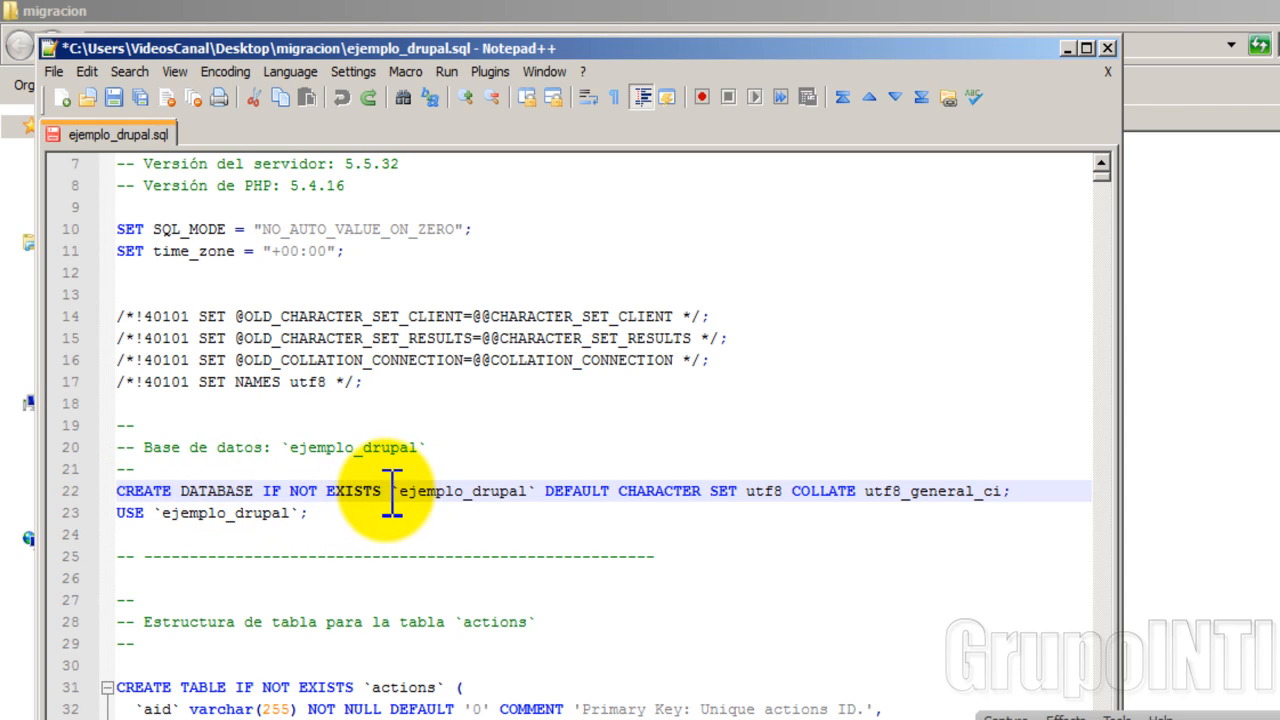
pyautogui.moveTo(386, 491); pyautogui.dragTo(117, 491)
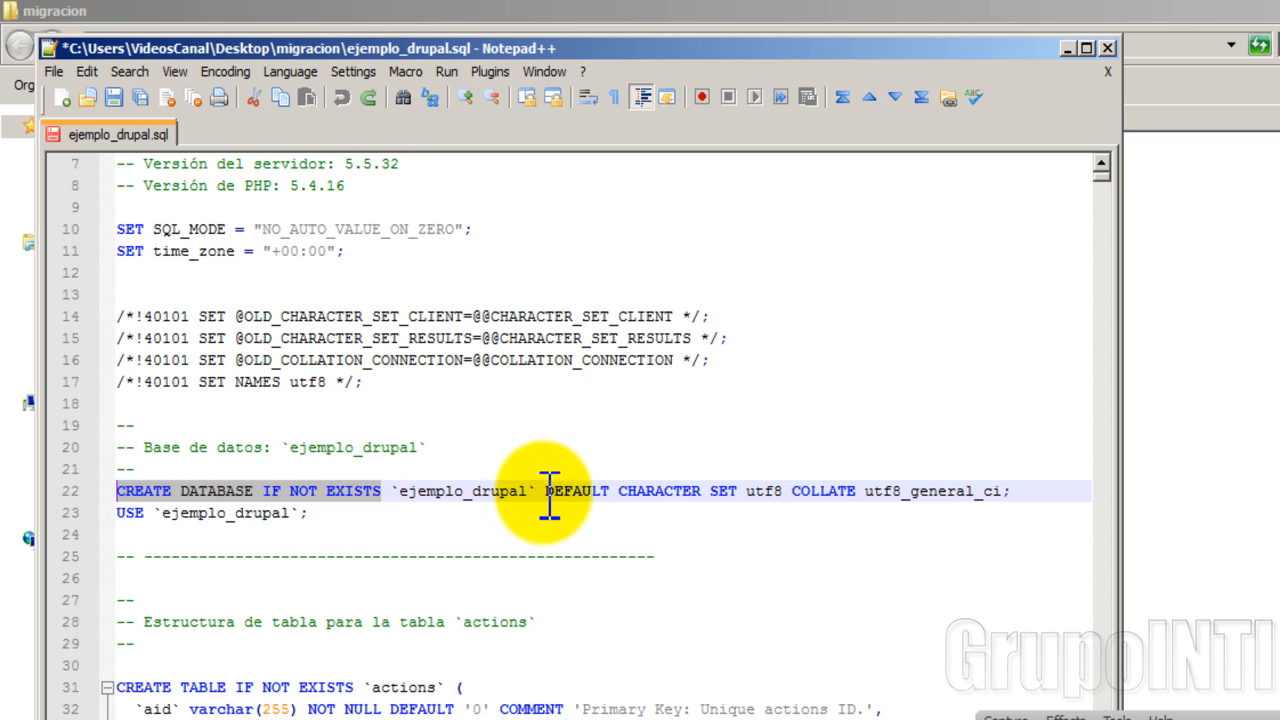
pyautogui.click(422, 491)
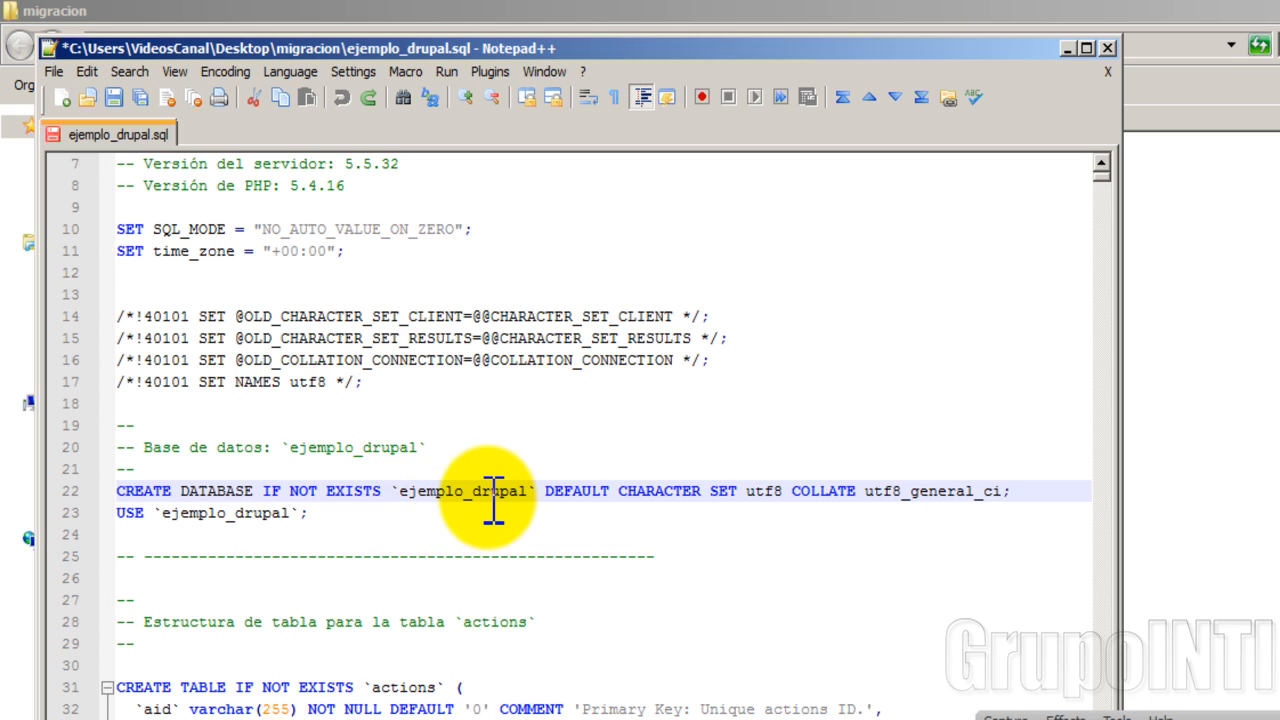
pyautogui.click(391, 491)
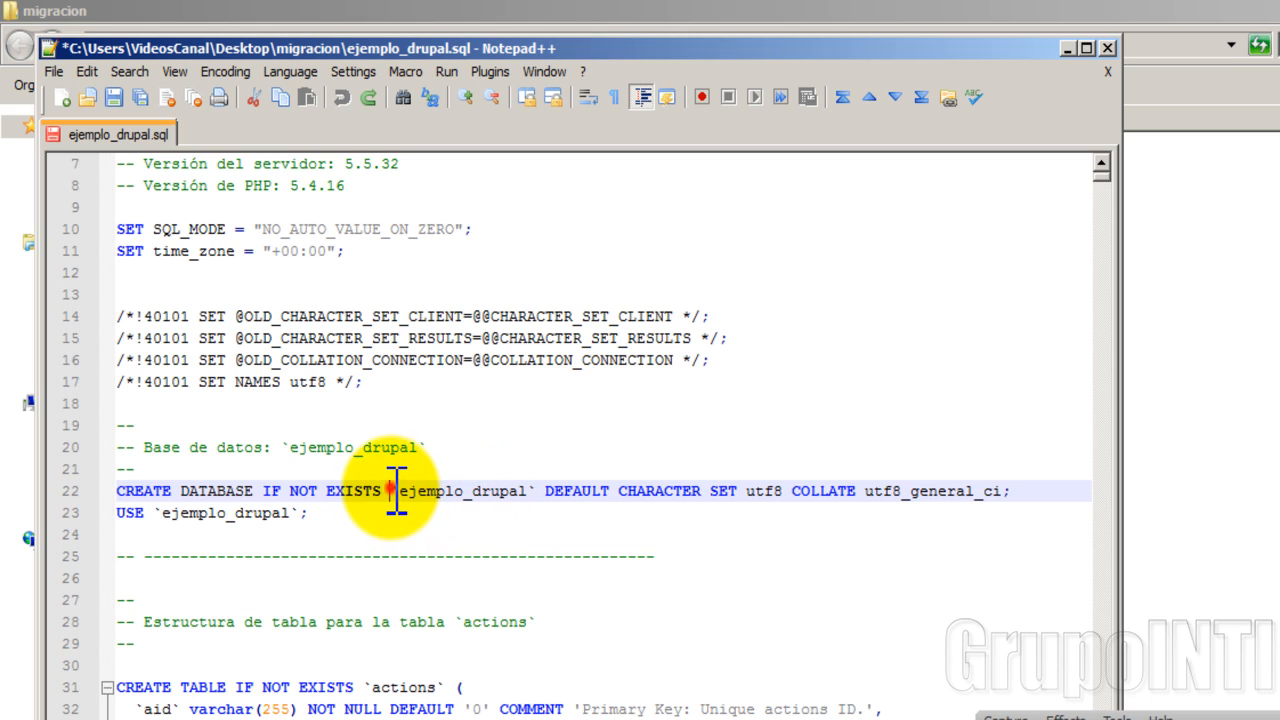
pyautogui.moveTo(392, 489); pyautogui.dragTo(533, 480)
pyautogui.hotkey('shift', 'Up')
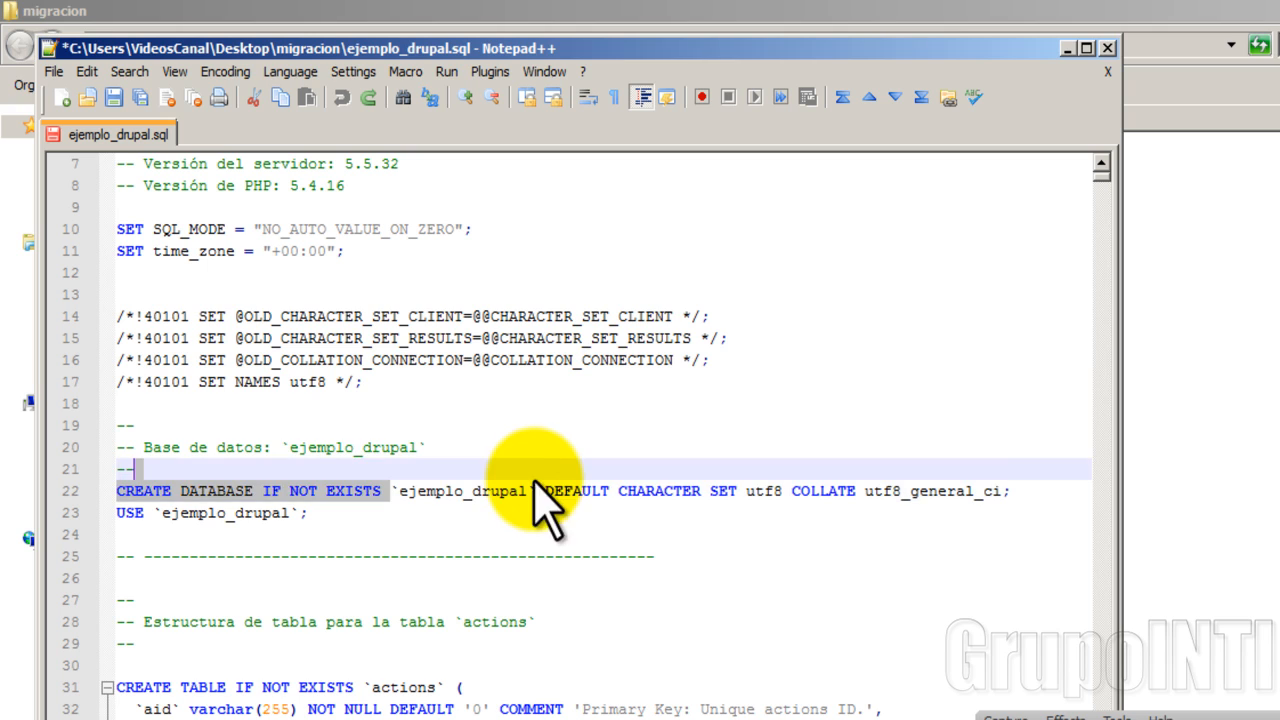
pyautogui.click(529, 489)
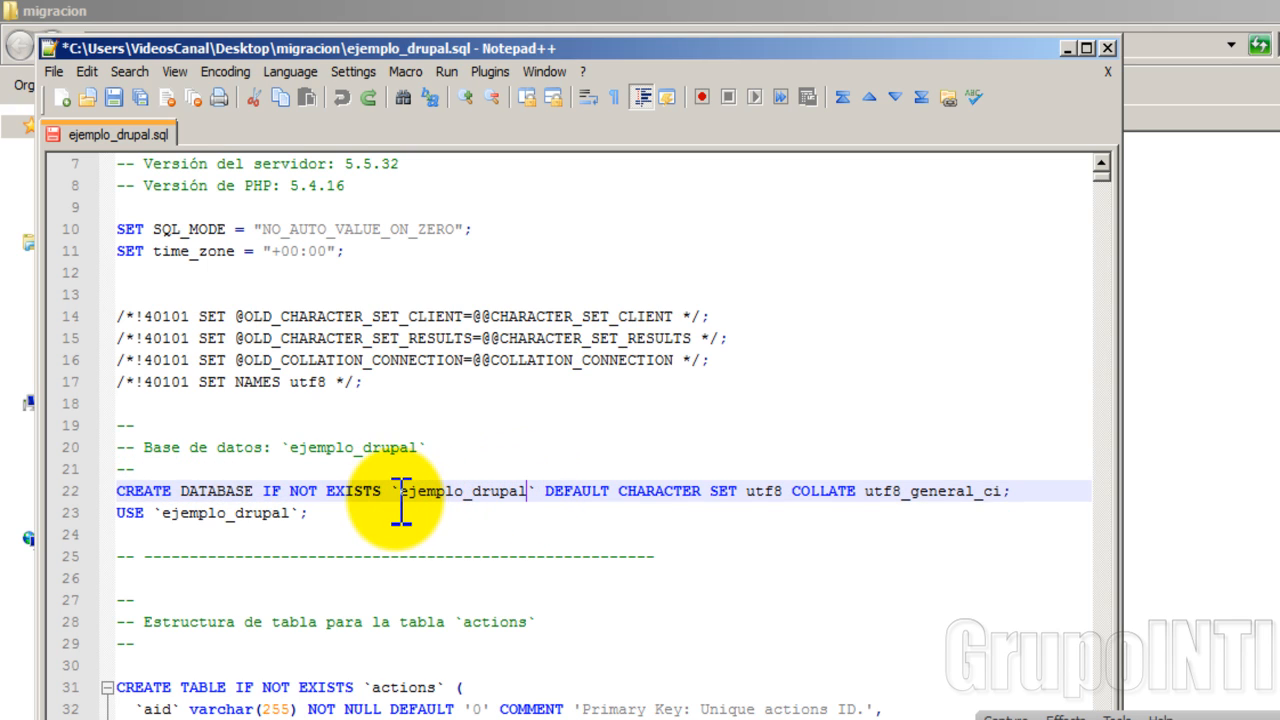
pyautogui.moveTo(392, 491); pyautogui.dragTo(484, 489)
pyautogui.click(499, 487)
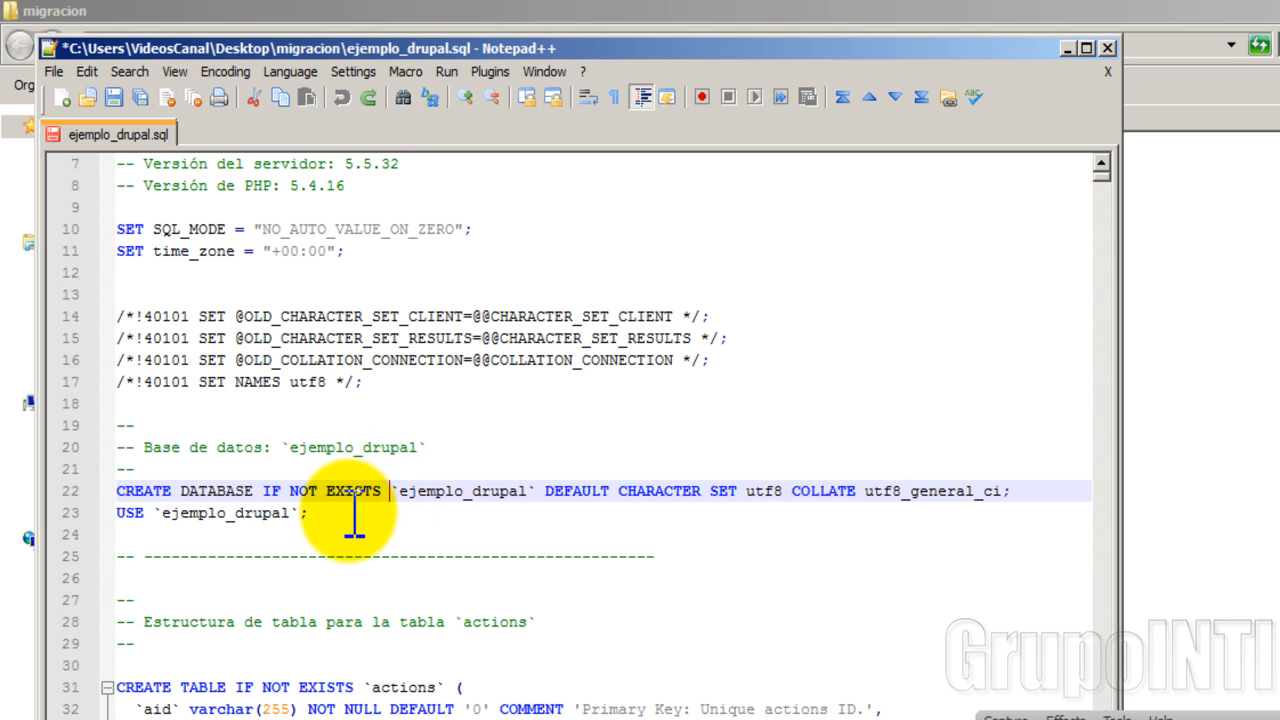
pyautogui.moveTo(354, 512); pyautogui.dragTo(8, 495)
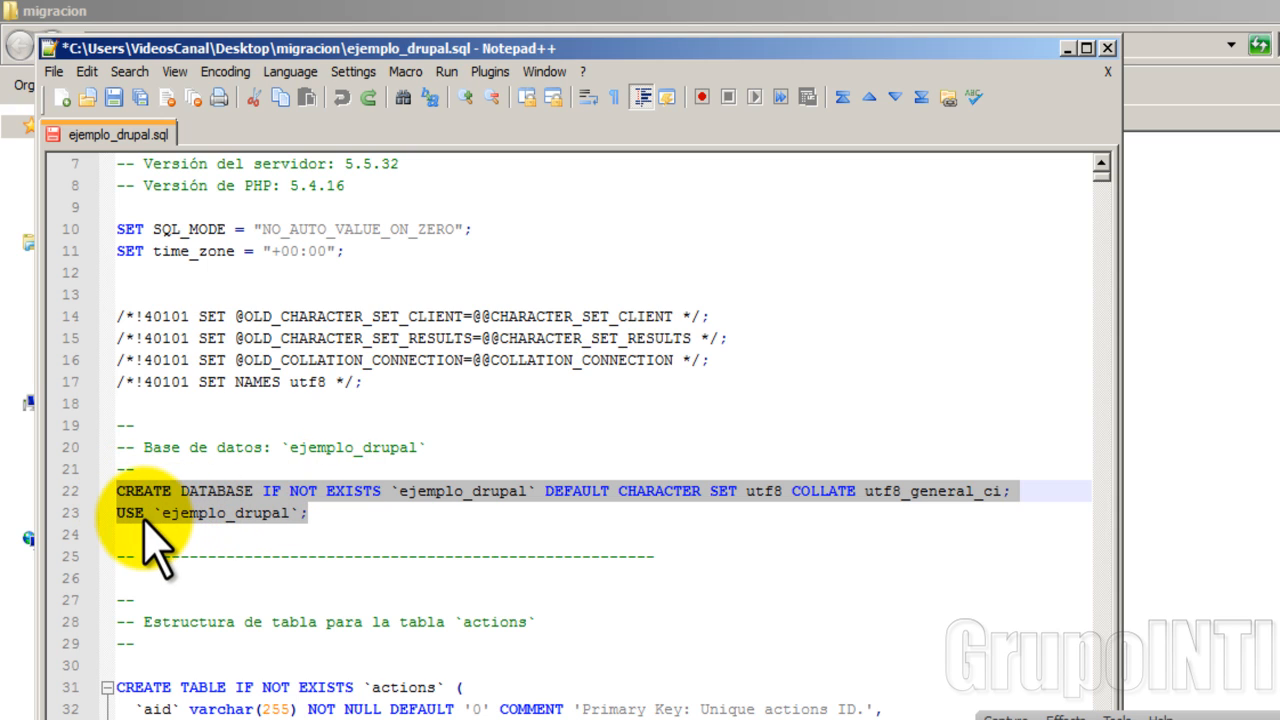
pyautogui.click(258, 514)
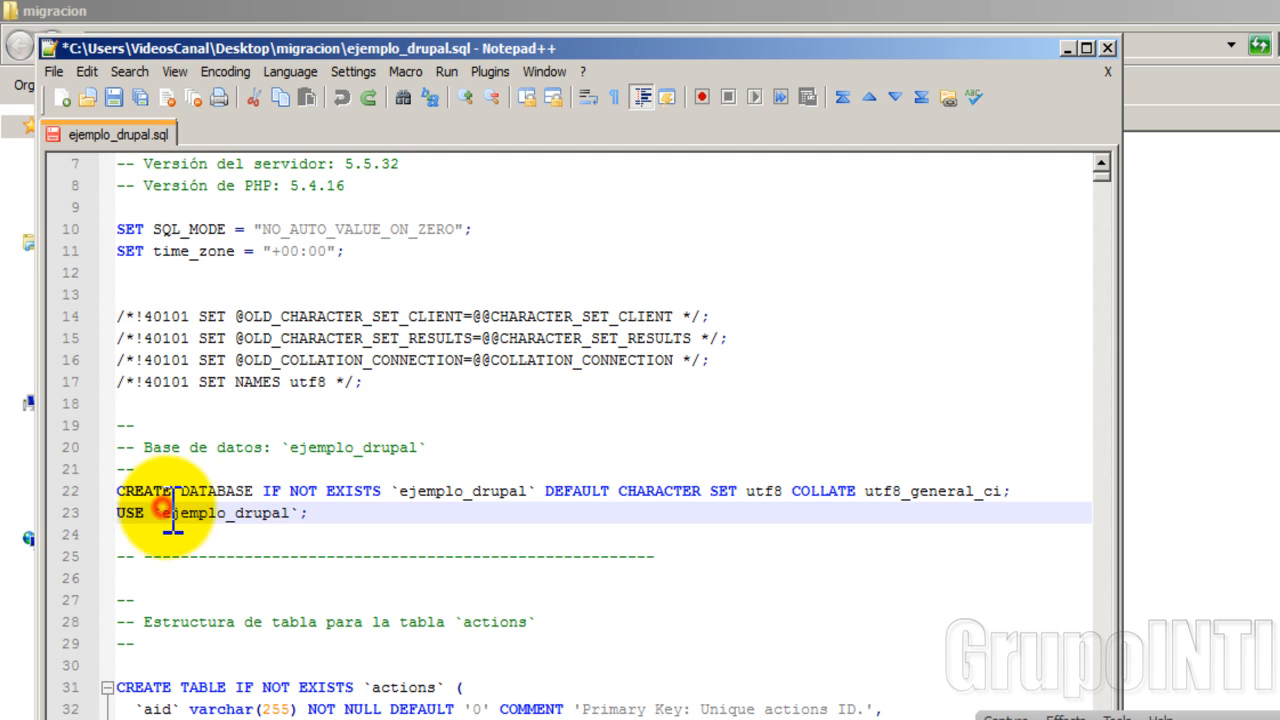
pyautogui.moveTo(165, 513); pyautogui.dragTo(288, 520)
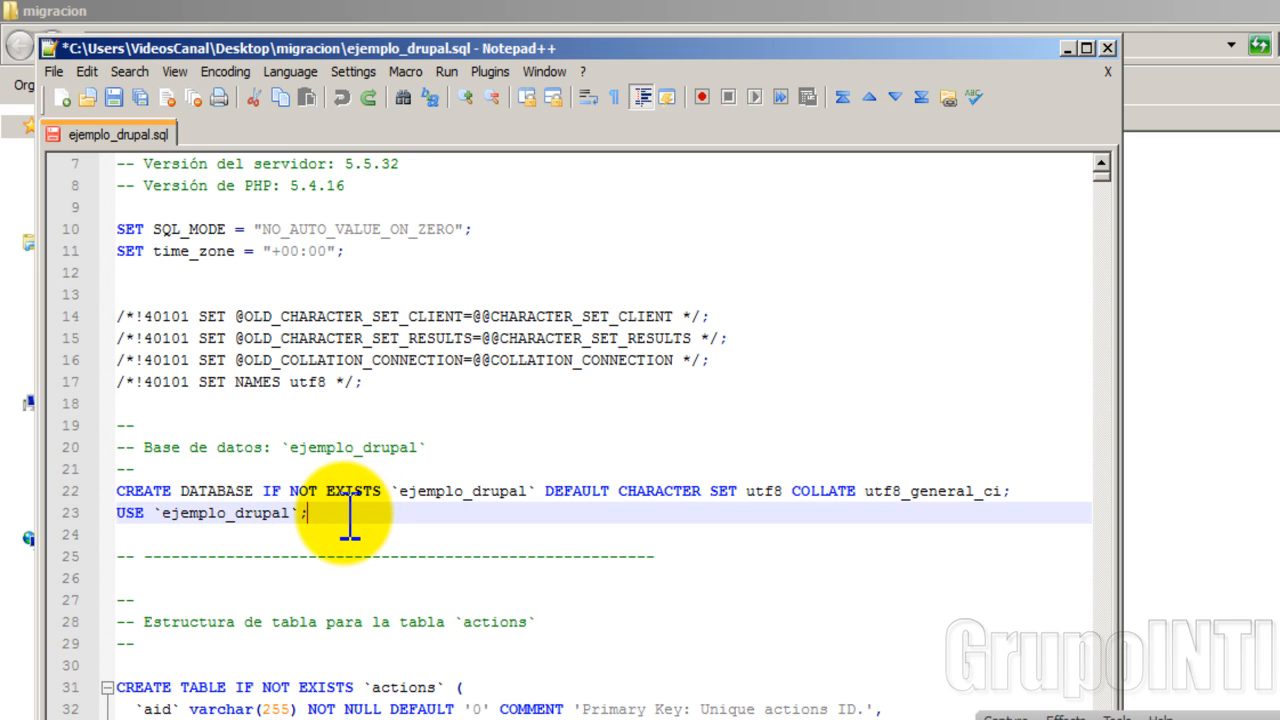
# Step: Delete the CREATE DATABASE and USE statements for ejemplo_drupal from the SQL file, then save it and close the editor
pyautogui.moveTo(349, 513); pyautogui.dragTo(33, 500)
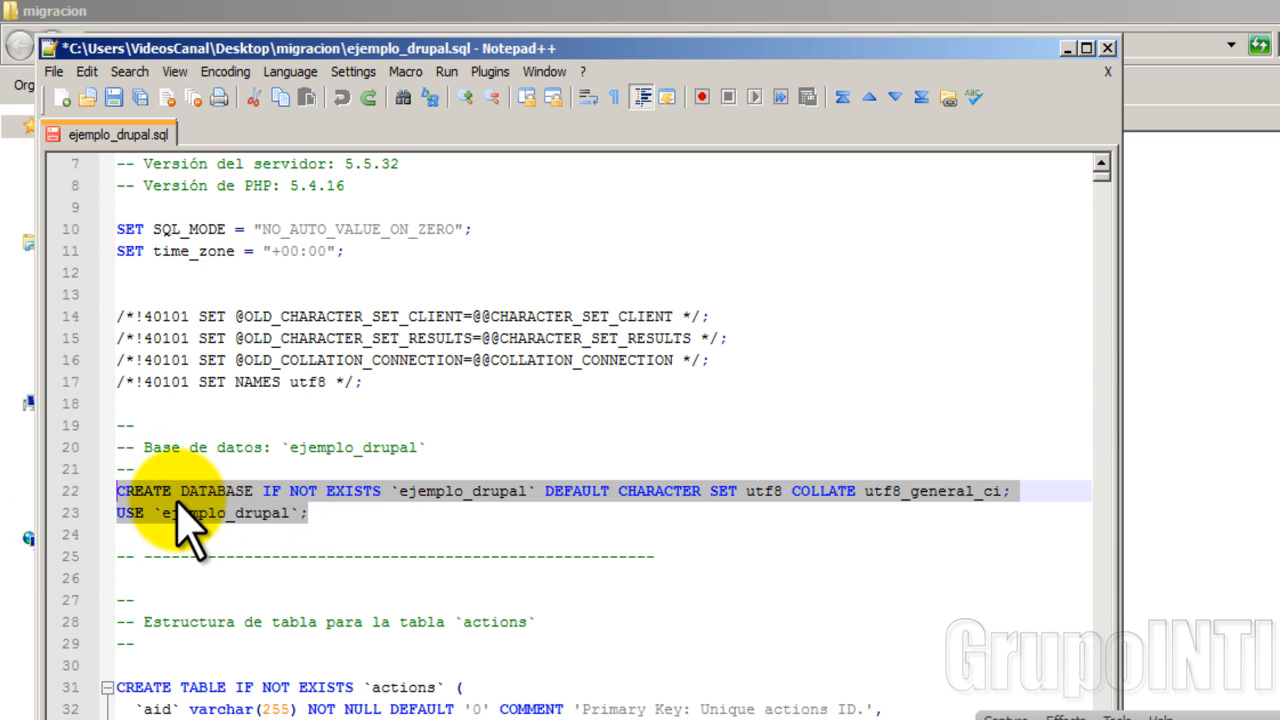
pyautogui.press('Delete')
pyautogui.hotkey('ctrl', 's')
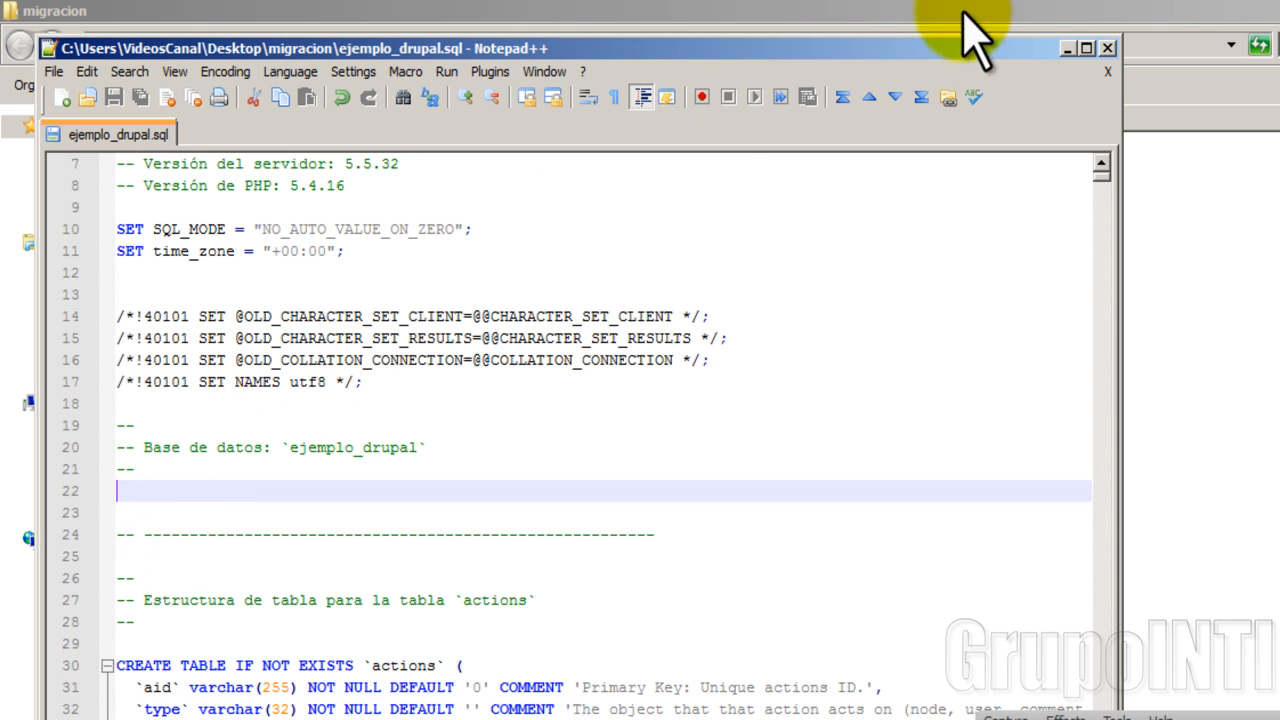
pyautogui.click(1108, 47)
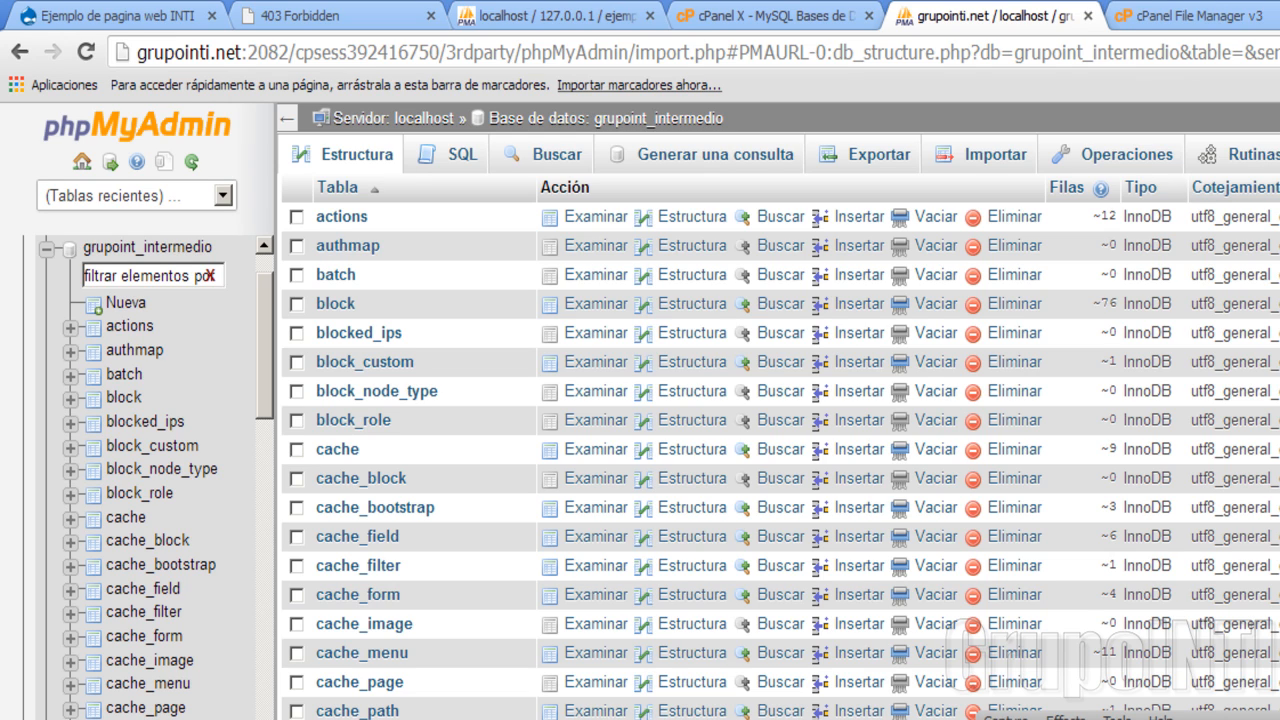
# Step: Open settings.php from the migracion folder's sites/default subfolder in Notepad++
pyautogui.hotkey('alt', 'Tab')
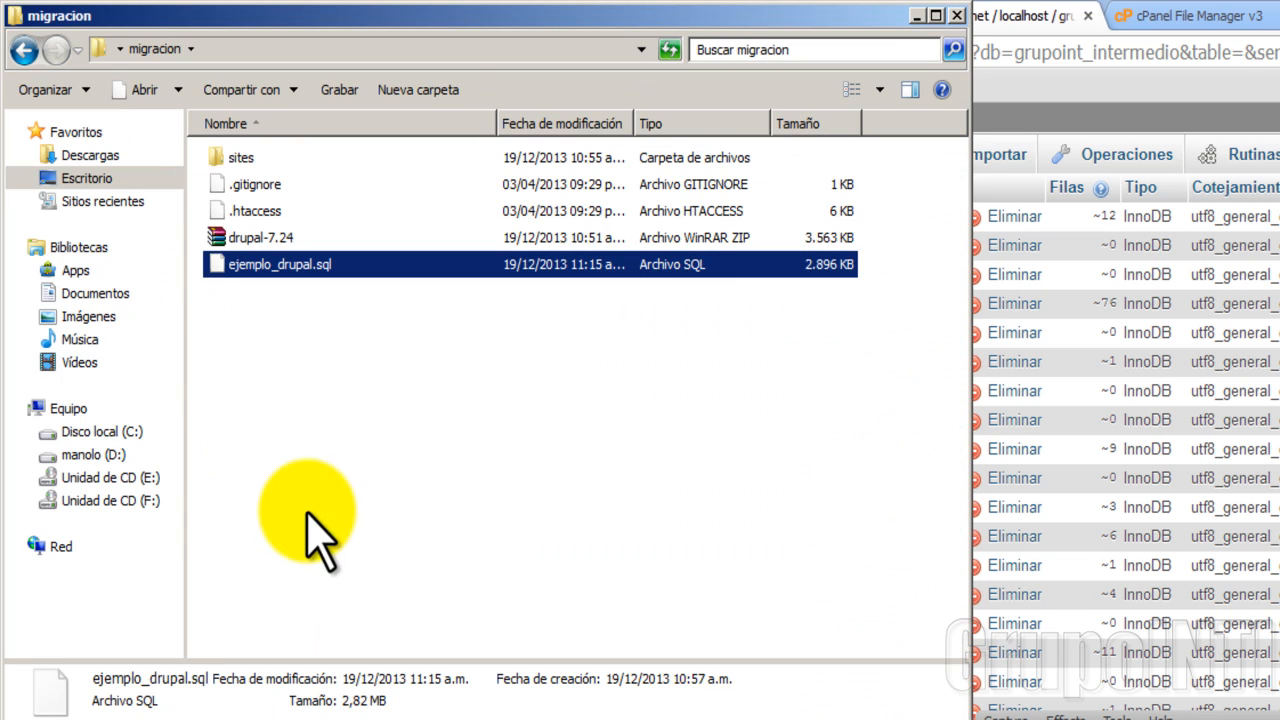
pyautogui.click(300, 378)
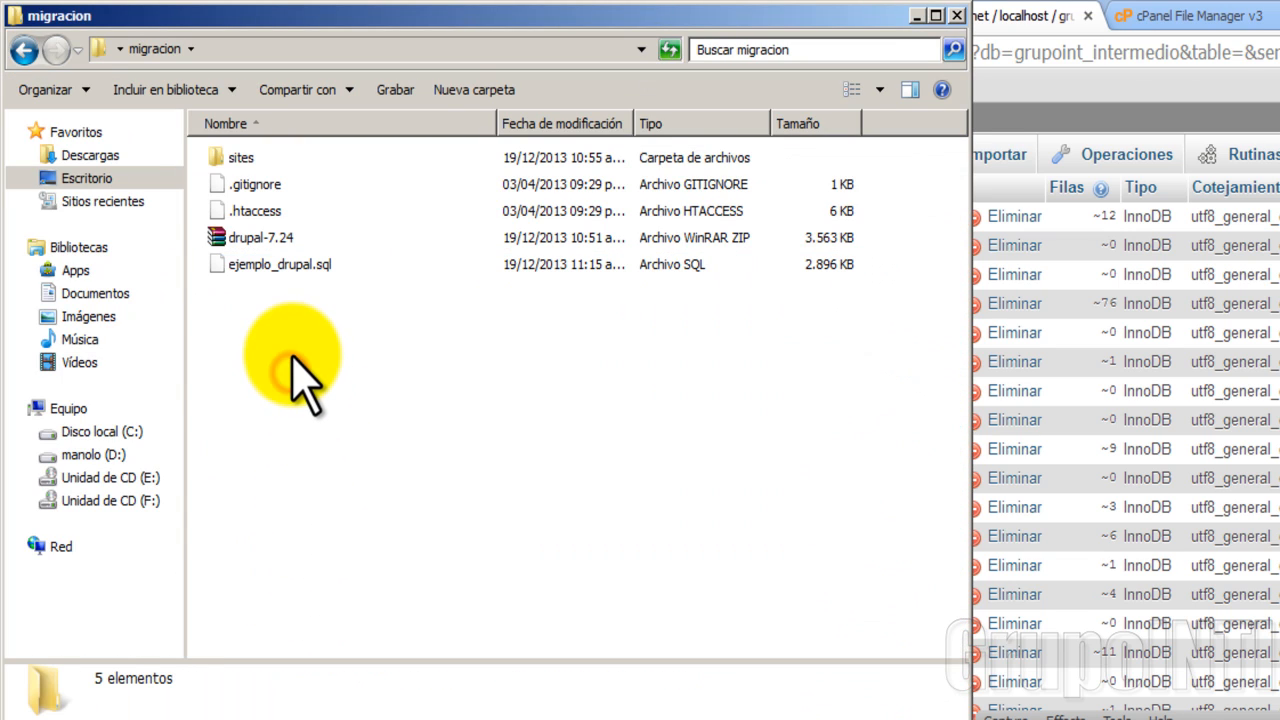
pyautogui.doubleClick(236, 162)
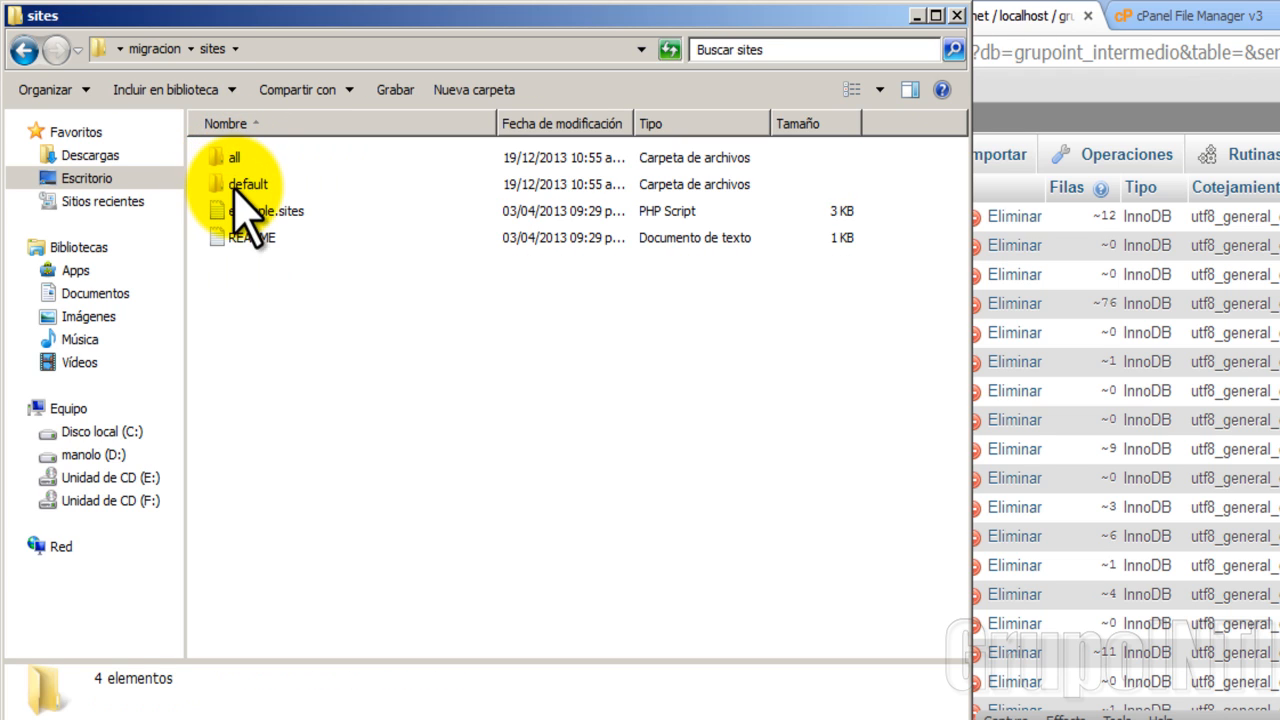
pyautogui.doubleClick(240, 184)
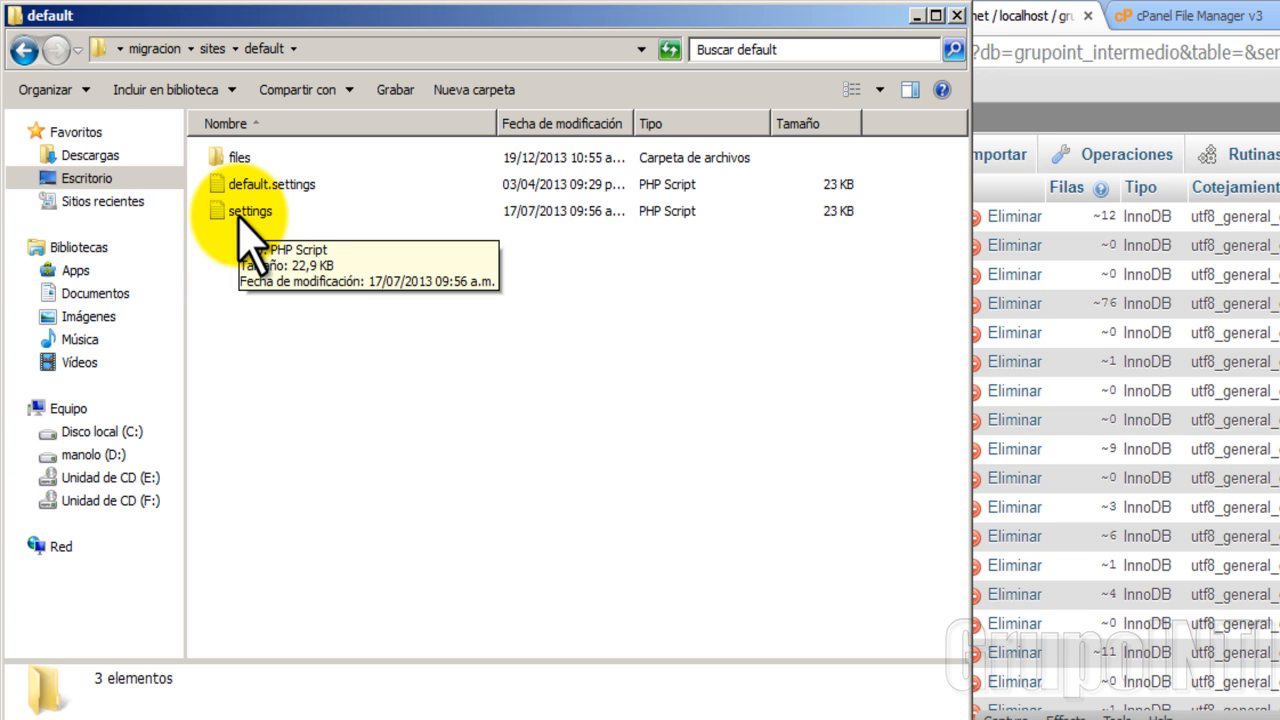
pyautogui.click(242, 214)
pyautogui.rightClick(243, 217)
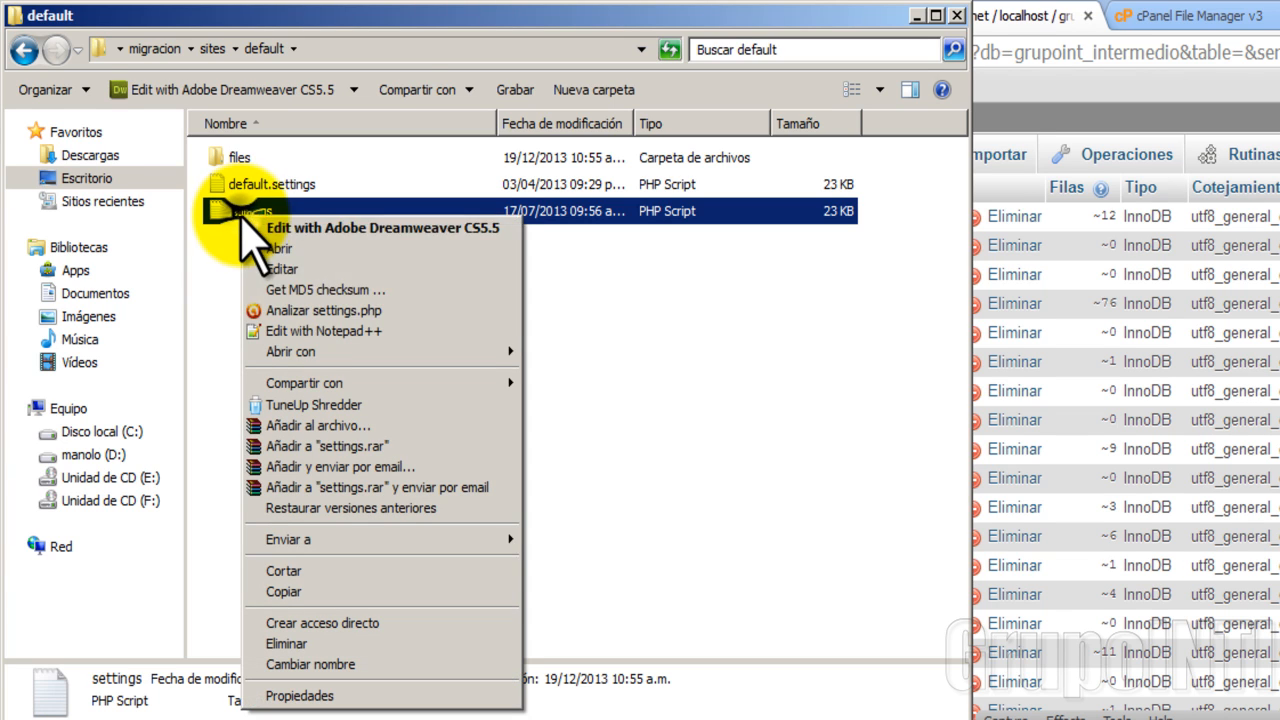
pyautogui.click(322, 330)
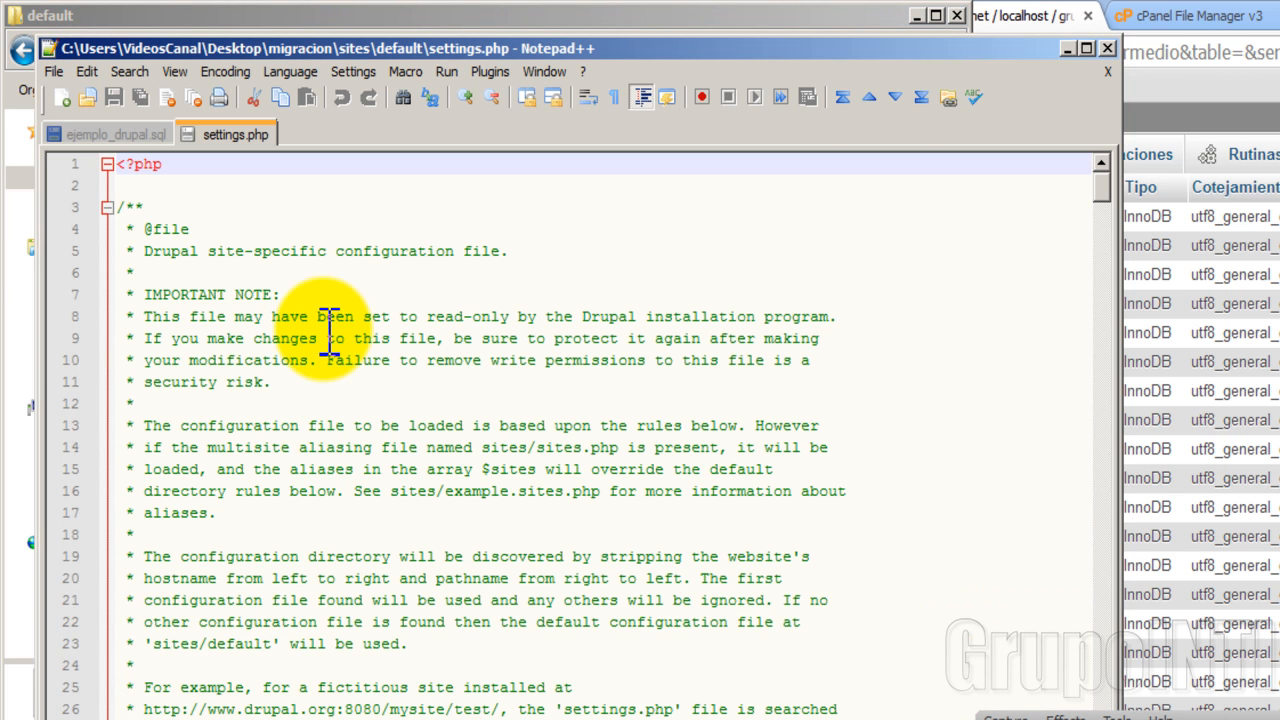
# Step: Find the uncommented $databases array in settings.php and examine its database, username and password entries
pyautogui.scroll(-16, 200, 420)
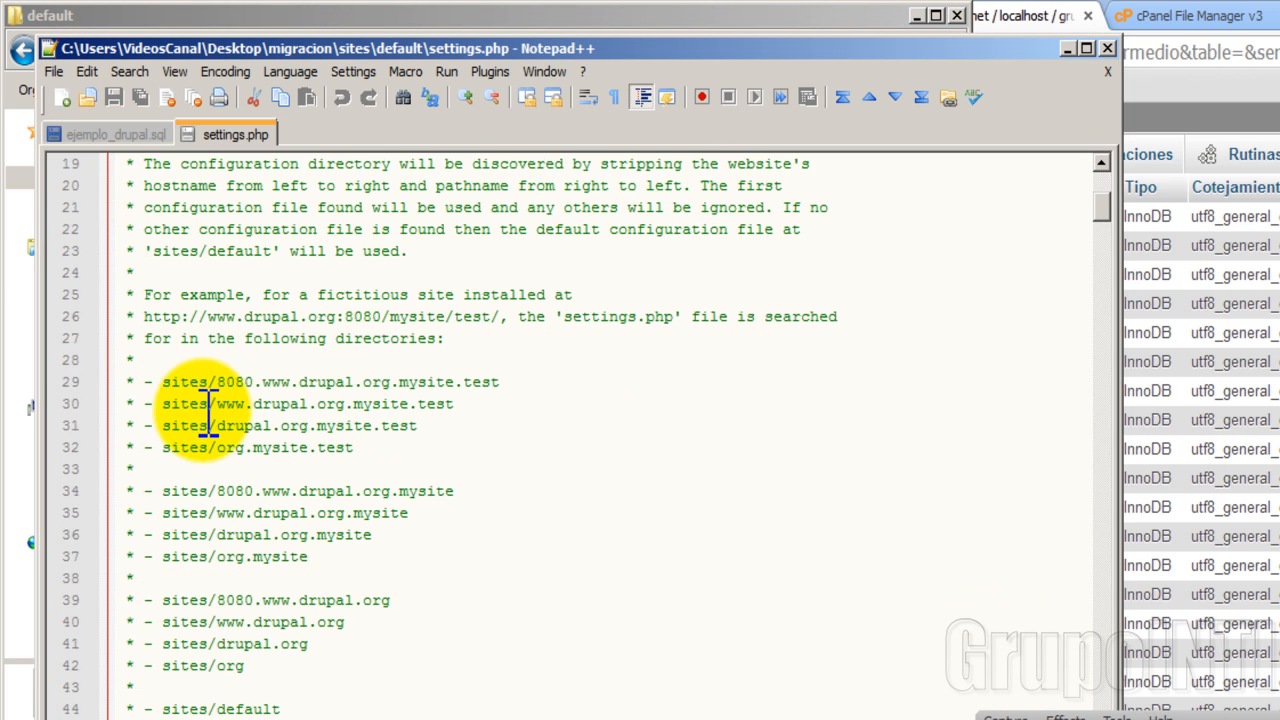
pyautogui.scroll(-20, 215, 425)
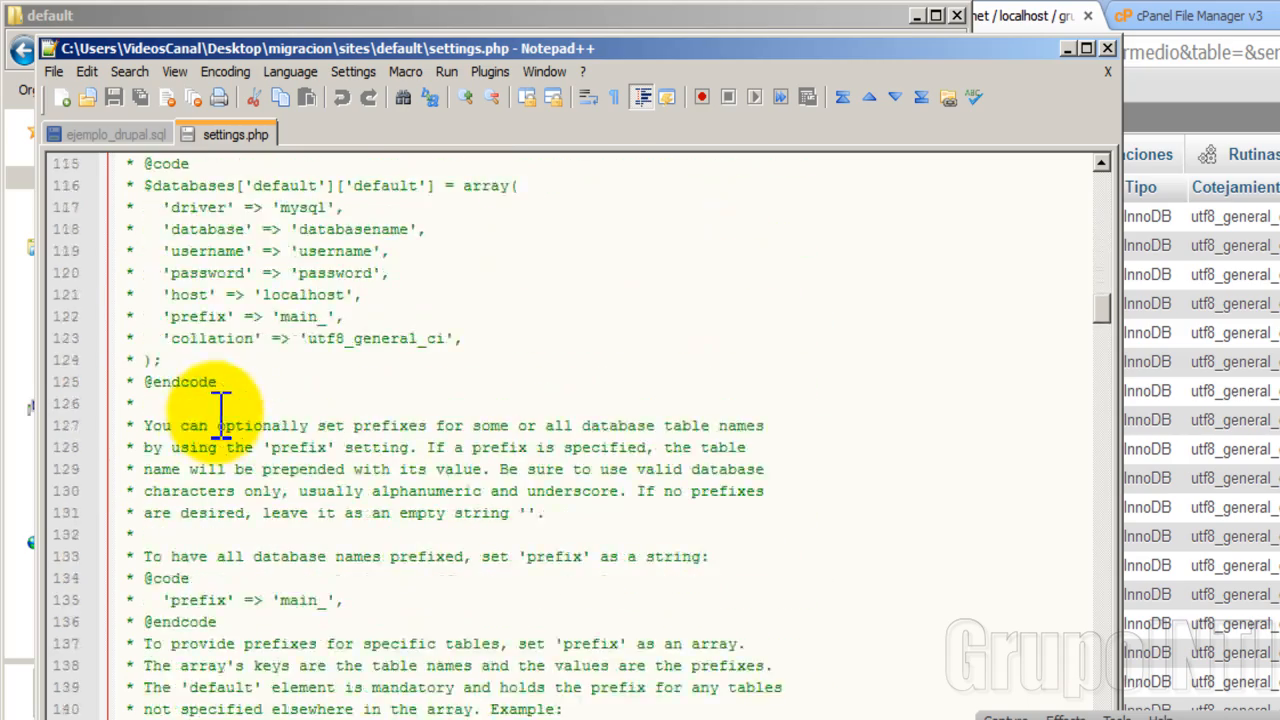
pyautogui.scroll(-7, 233, 447)
pyautogui.scroll(2, 240, 447)
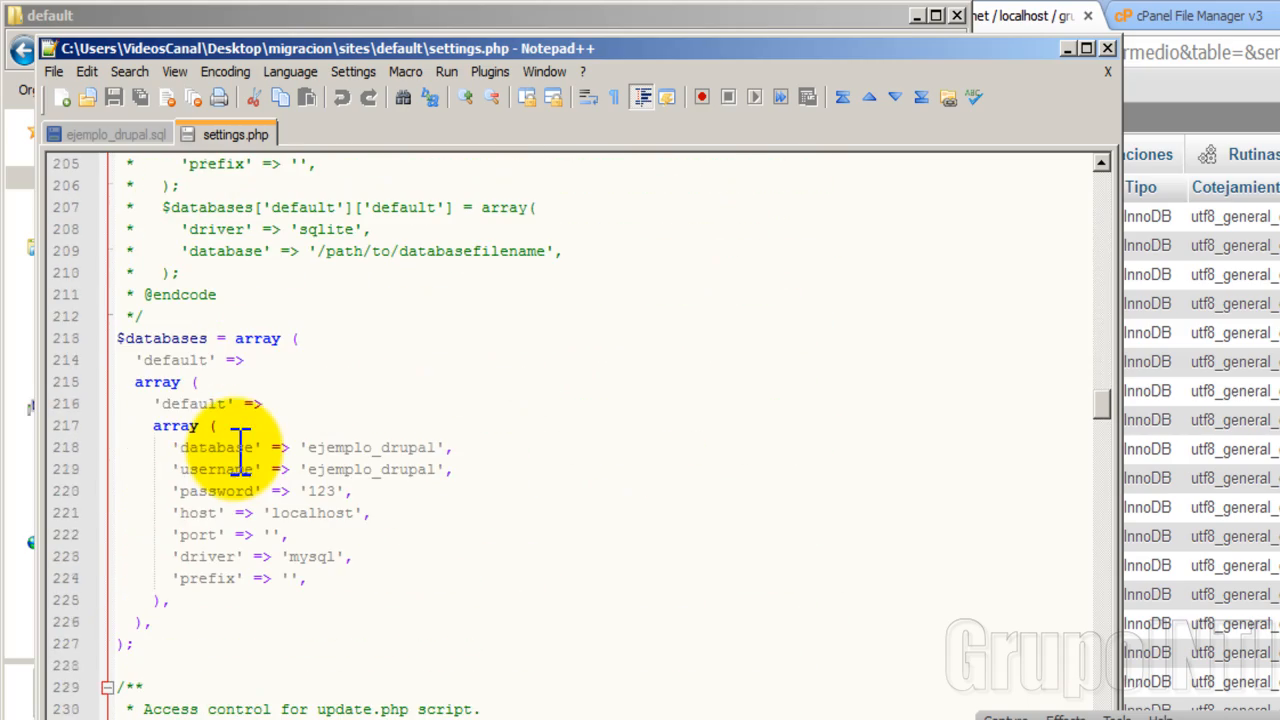
pyautogui.click(171, 338)
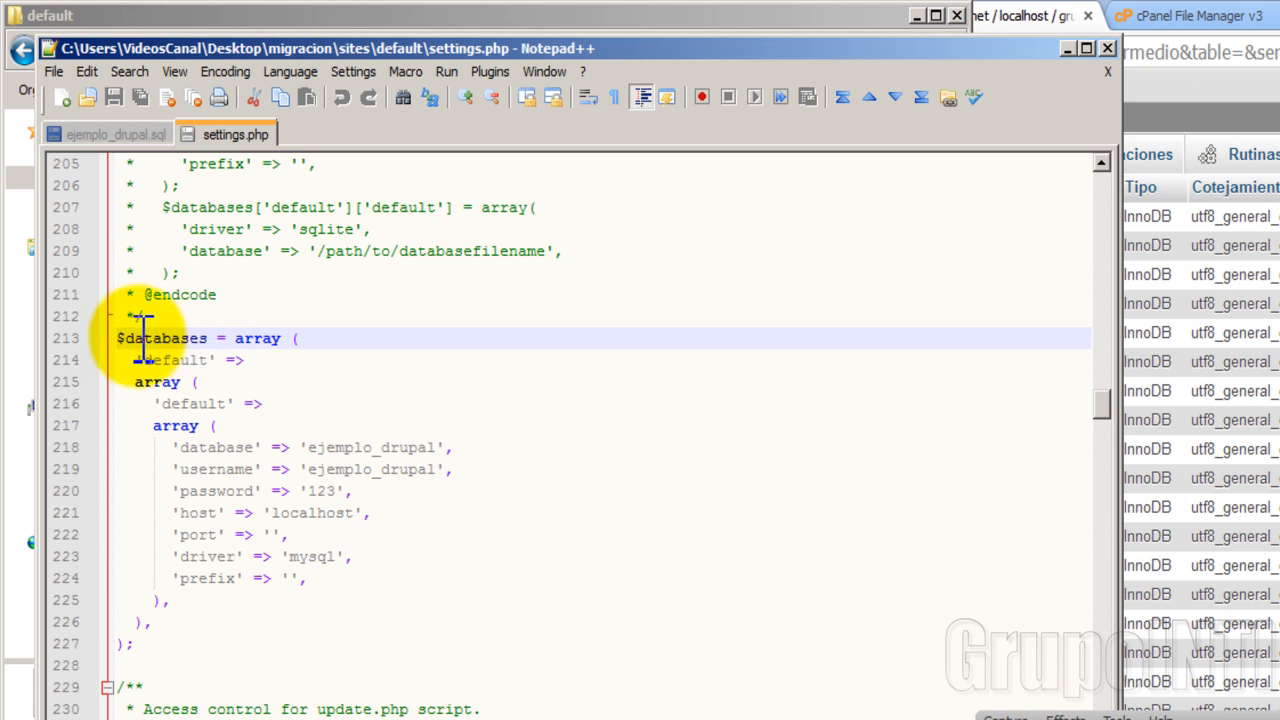
pyautogui.moveTo(125, 338); pyautogui.dragTo(212, 340)
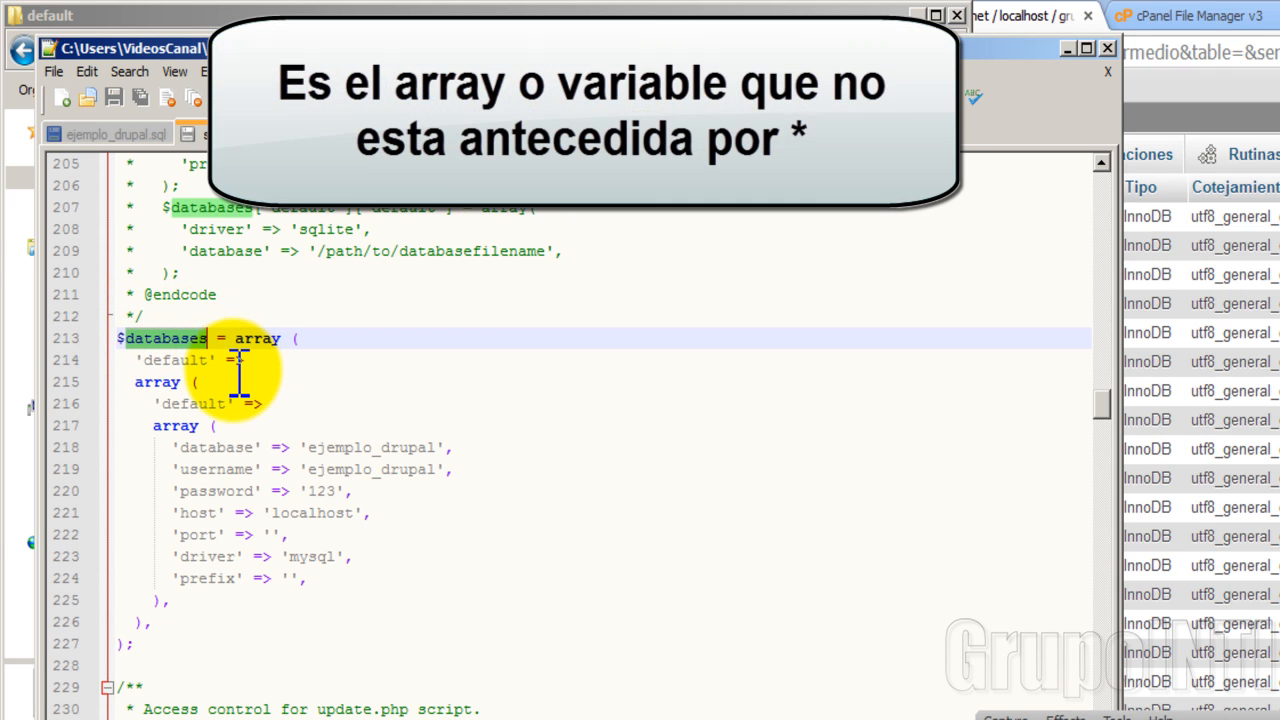
pyautogui.scroll(-1, 238, 375)
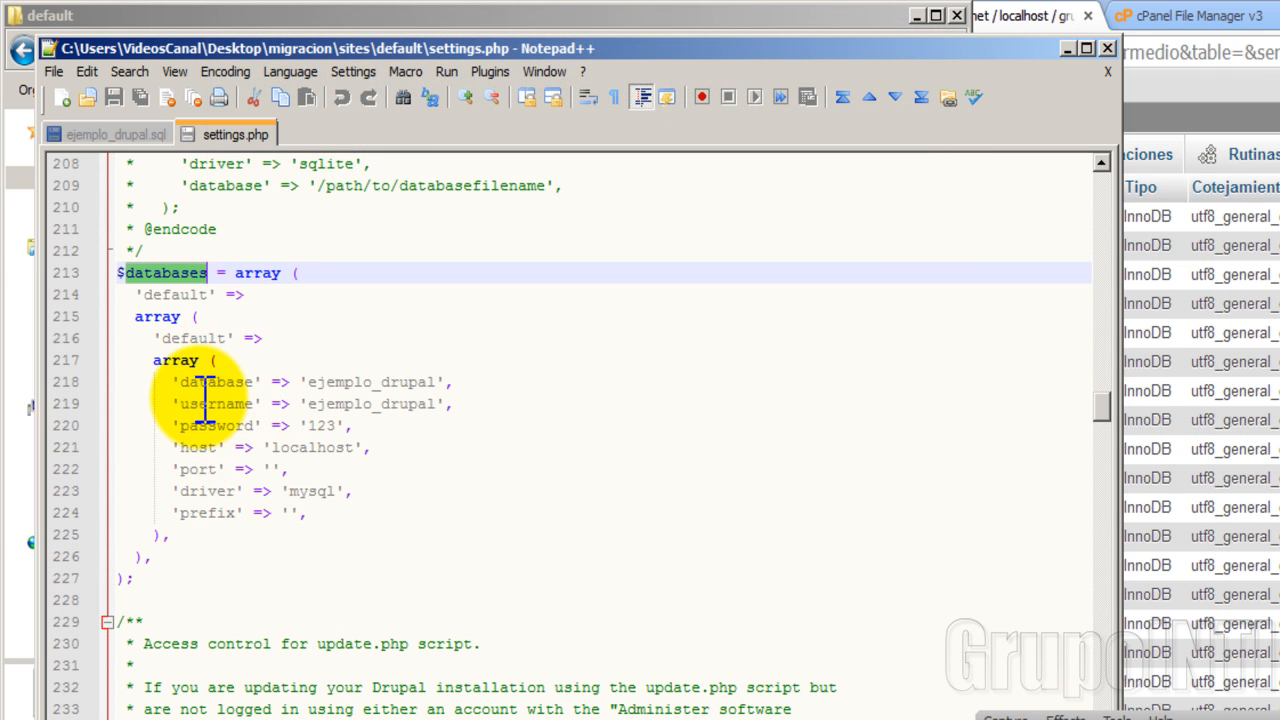
pyautogui.click(205, 384)
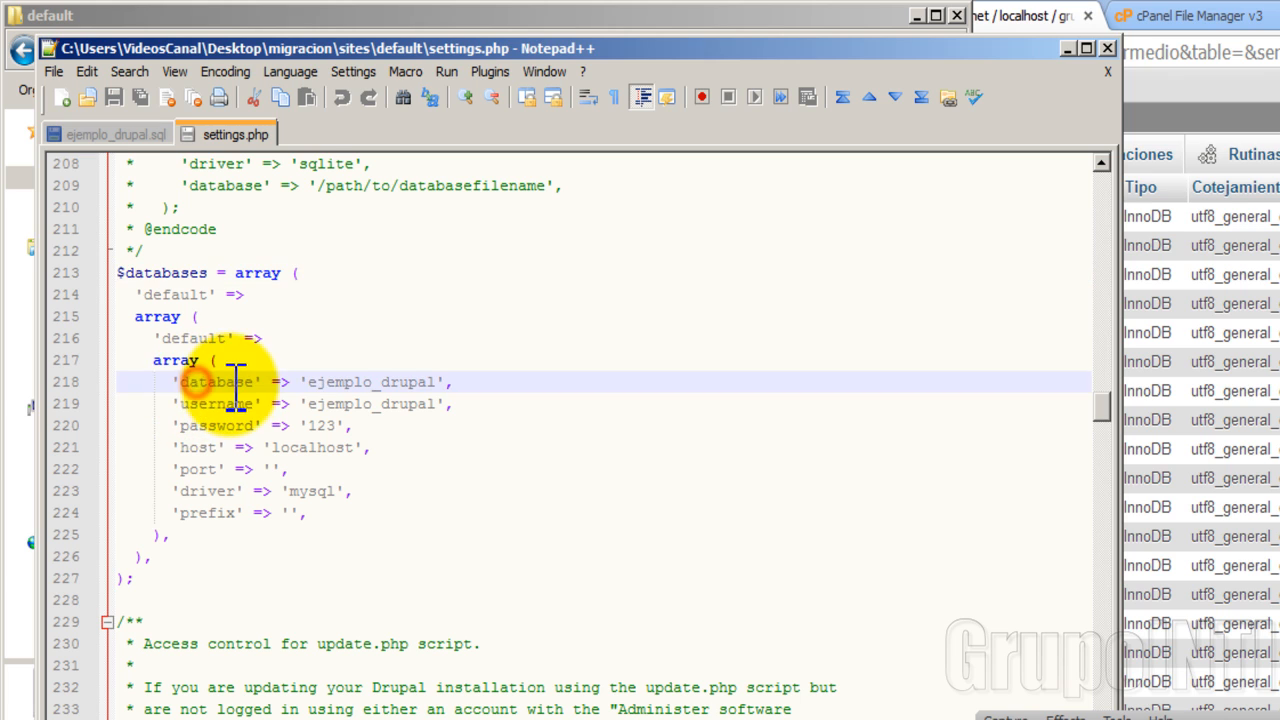
pyautogui.click(294, 382)
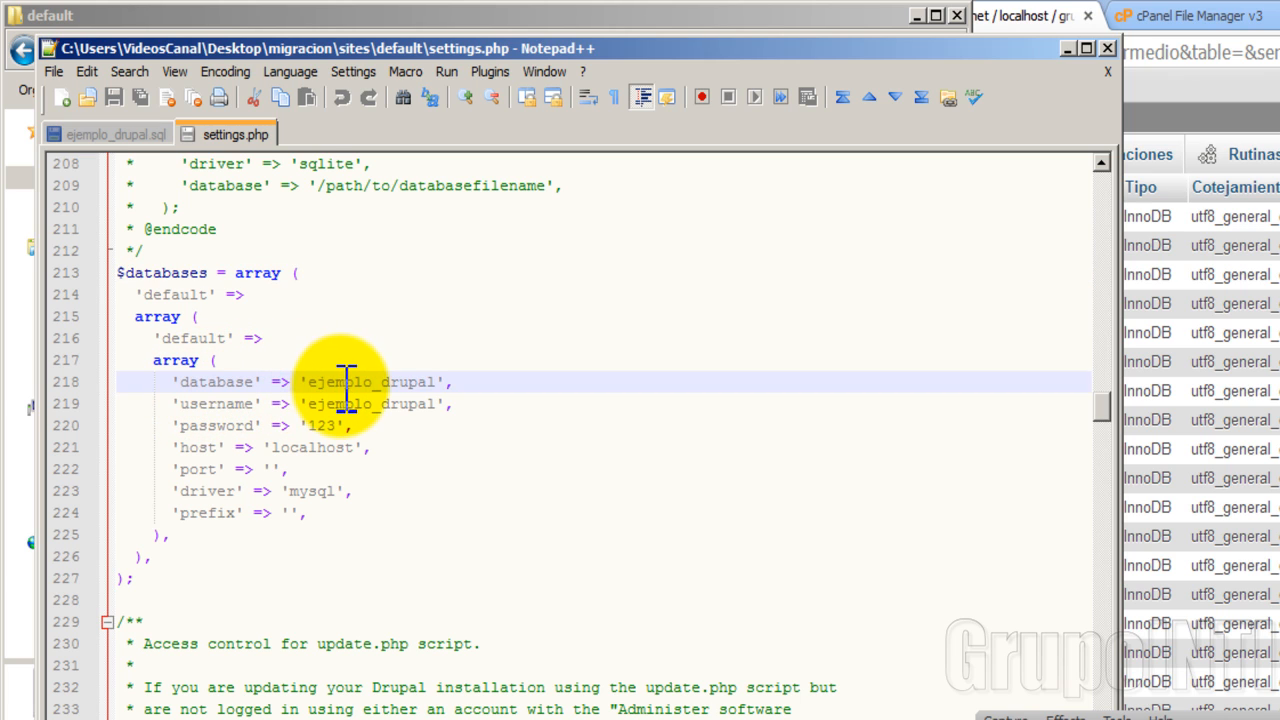
pyautogui.doubleClick(318, 382)
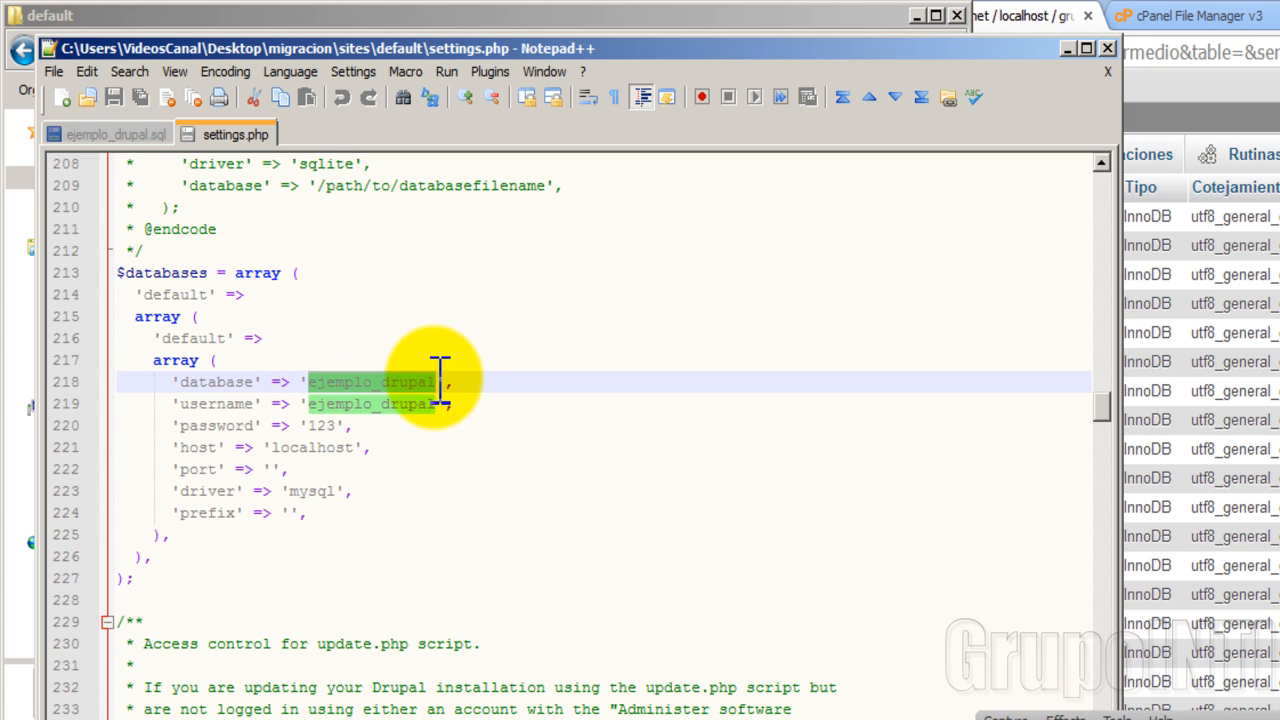
pyautogui.click(392, 382)
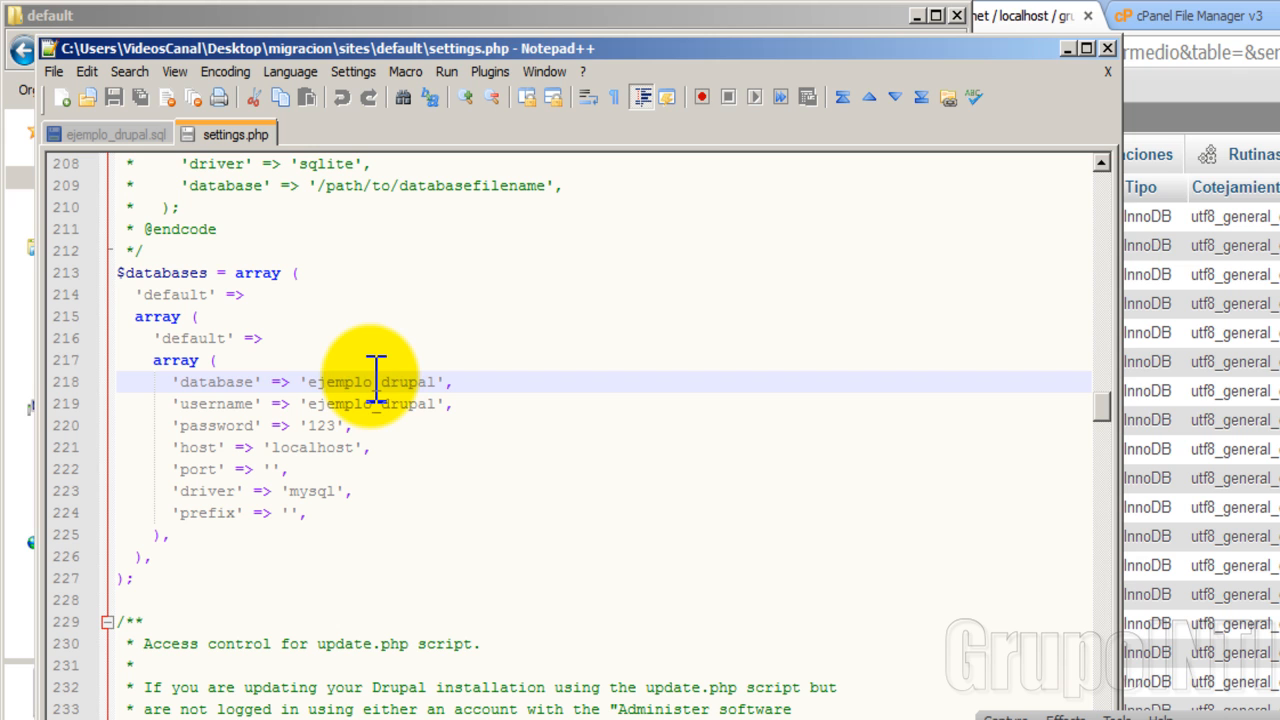
# Step: Remove the read-only attribute from the settings file in sites/default, then return to its contents in Notepad++
pyautogui.click(1050, 16)
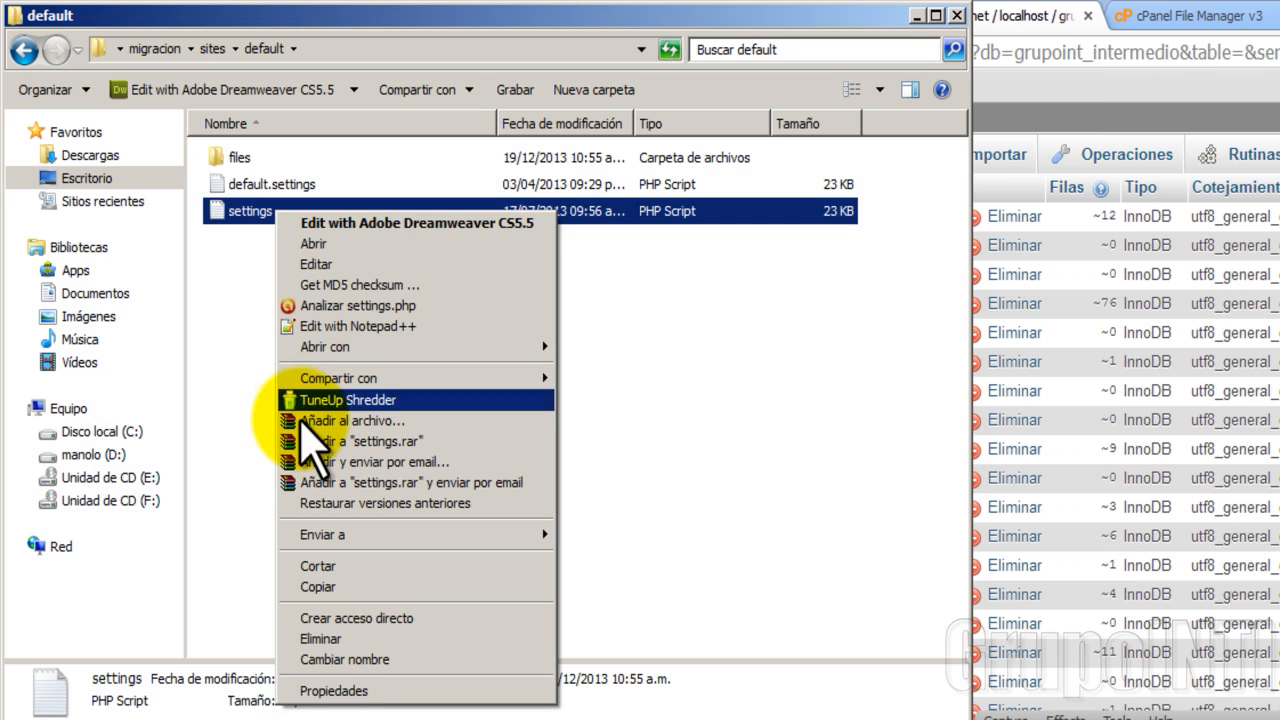
pyautogui.click(345, 690)
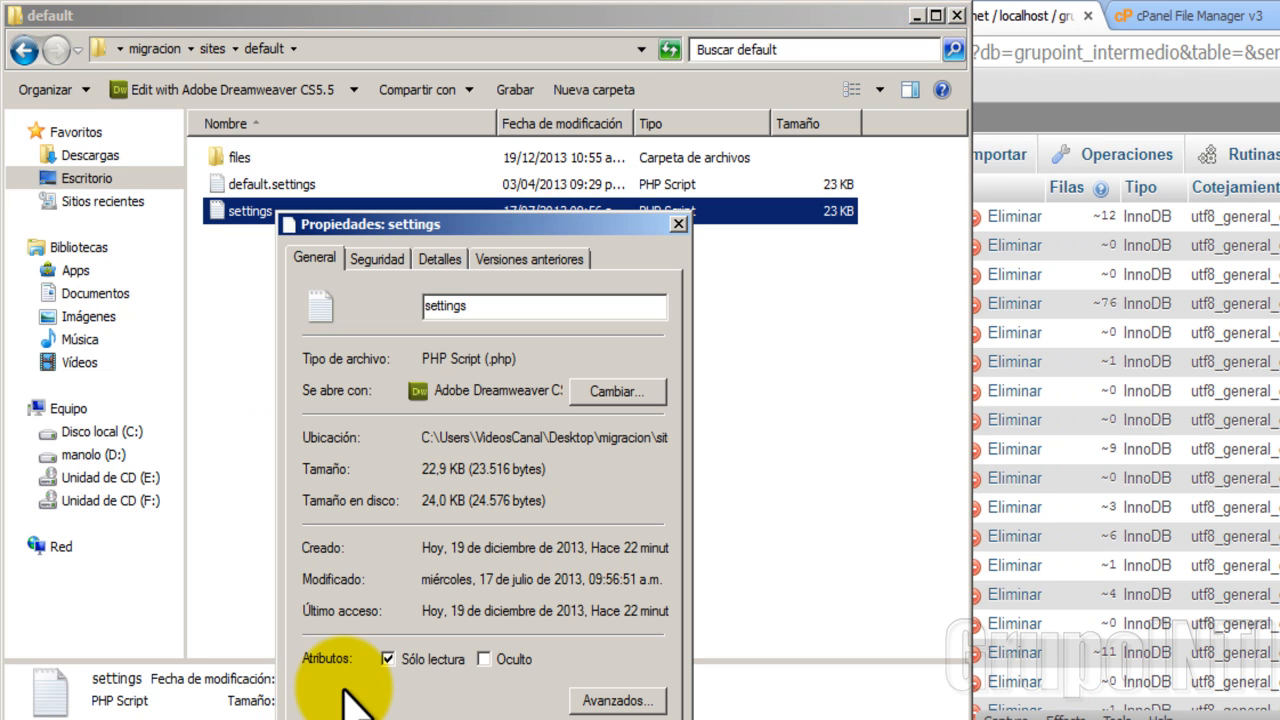
pyautogui.click(388, 660)
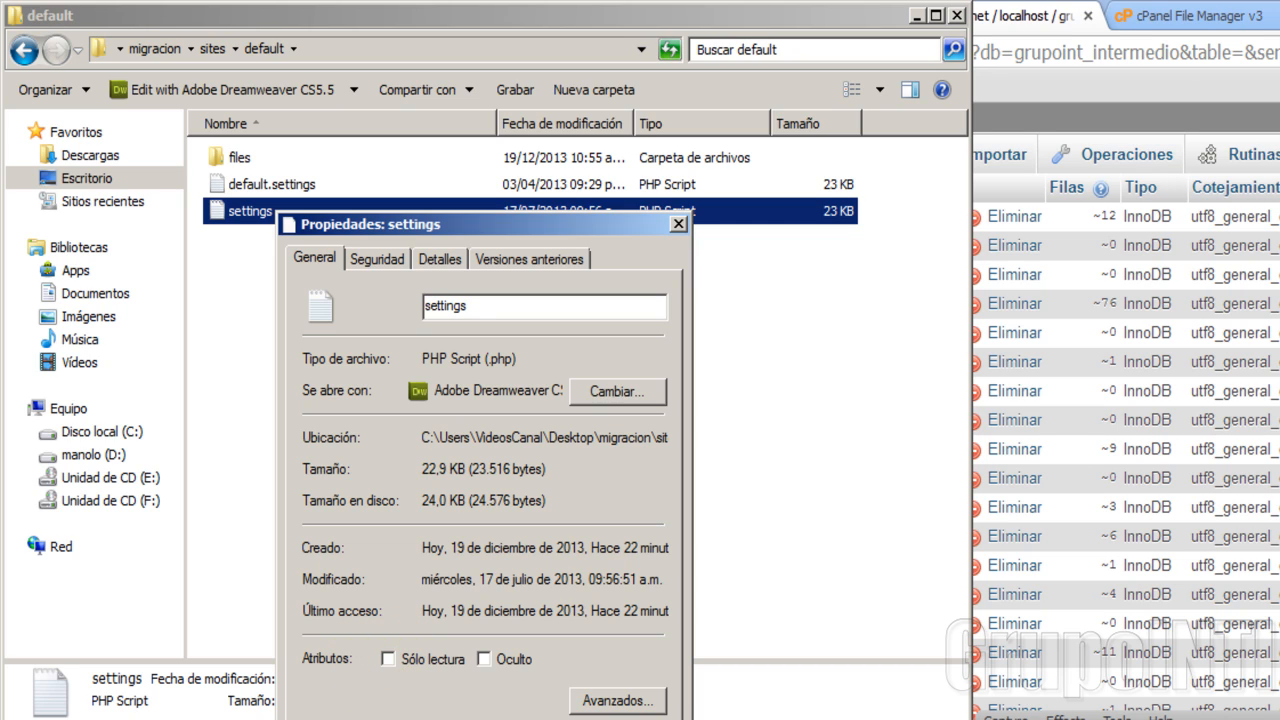
pyautogui.press('Return')
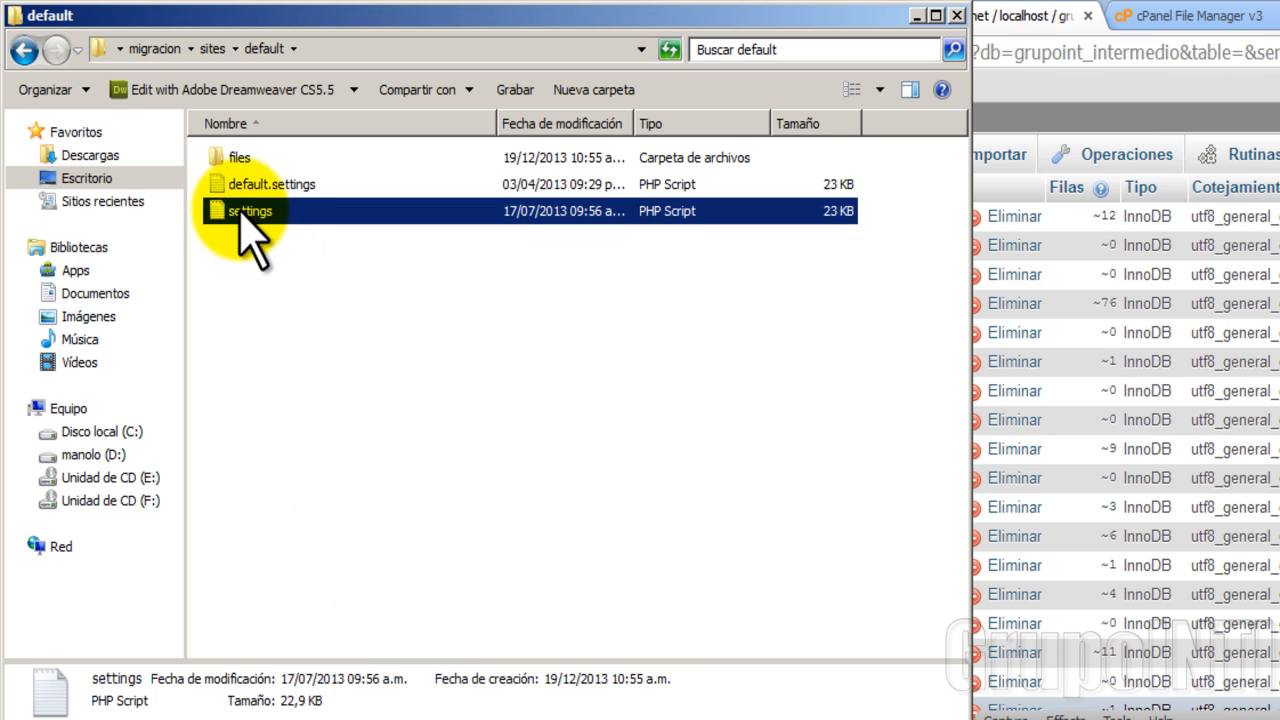
pyautogui.rightClick(240, 212)
pyautogui.click(252, 215)
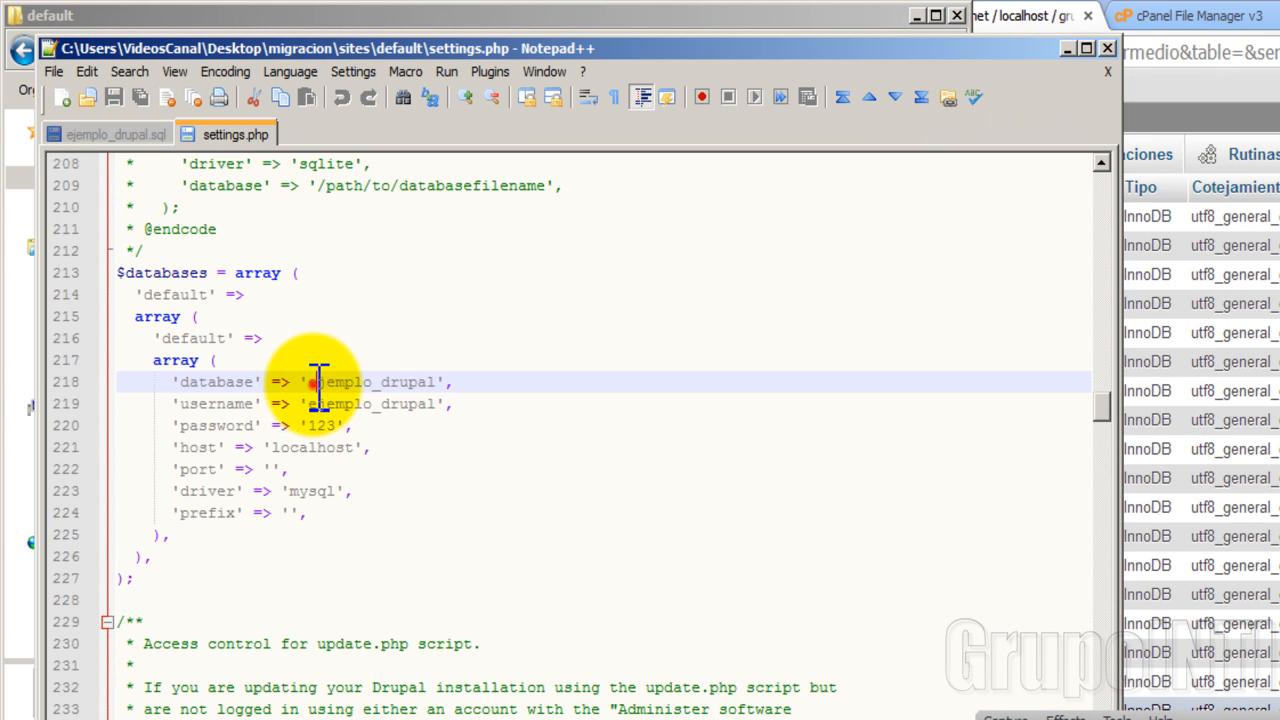
# Step: Set the database entry of the $databases array to grupoint_intermedio
pyautogui.doubleClick(314, 382)
pyautogui.click(363, 404)
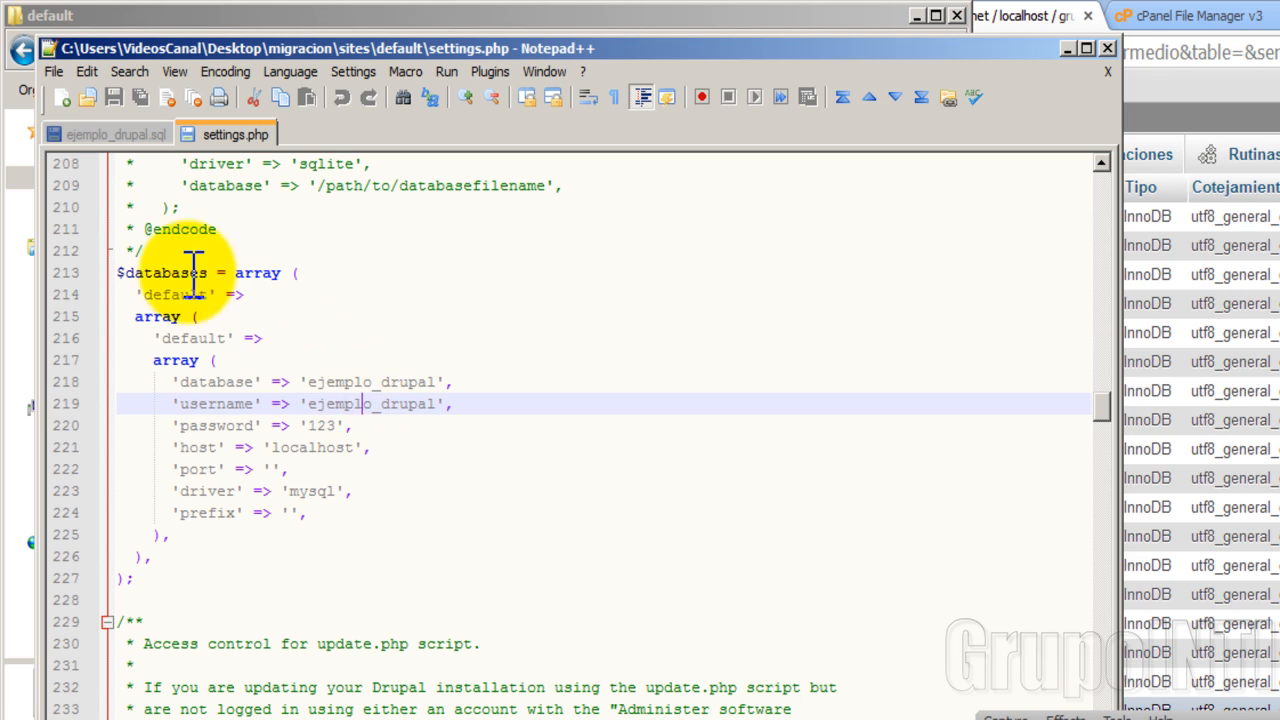
pyautogui.moveTo(311, 382); pyautogui.dragTo(436, 382)
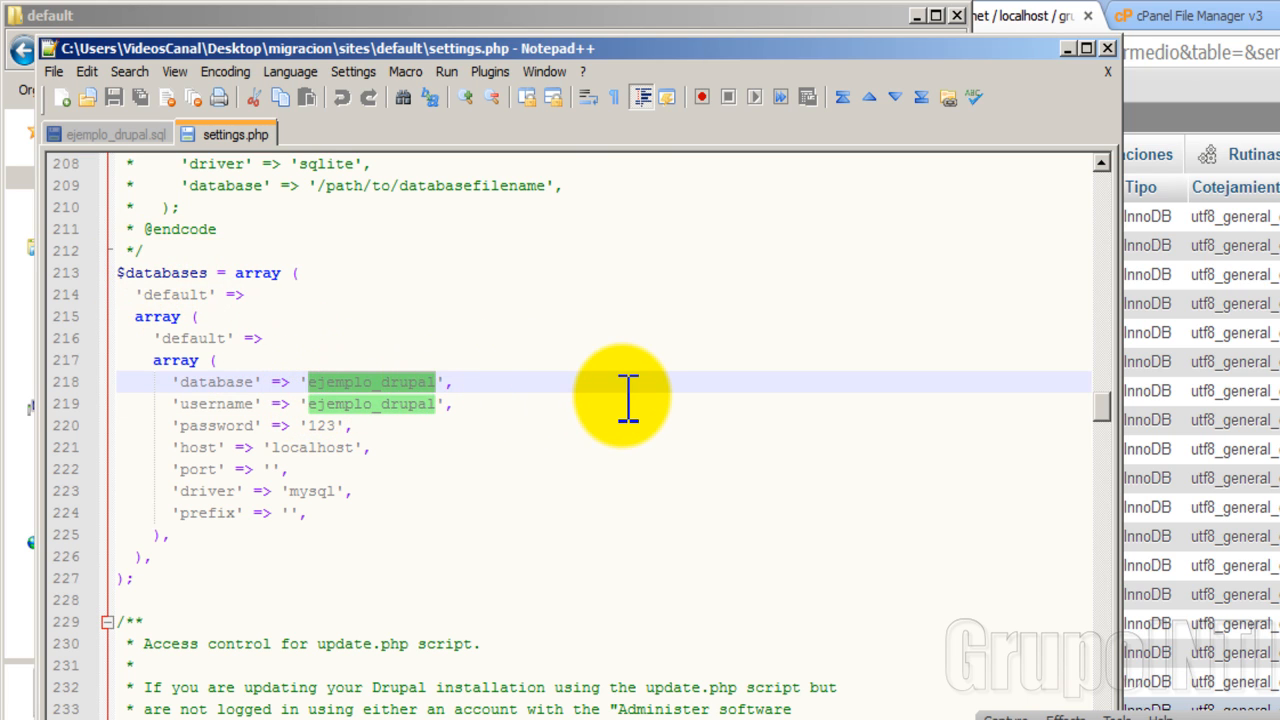
pyautogui.press('Delete')
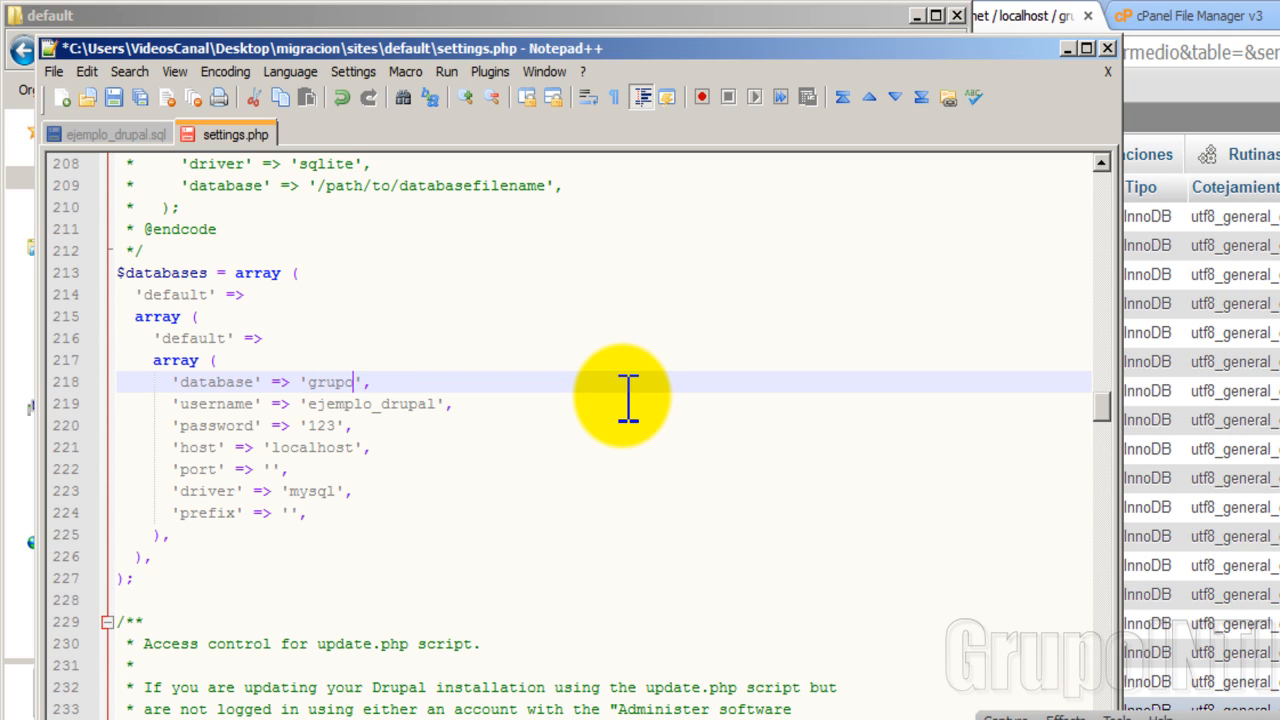
pyautogui.write('grupoint_intermedio')
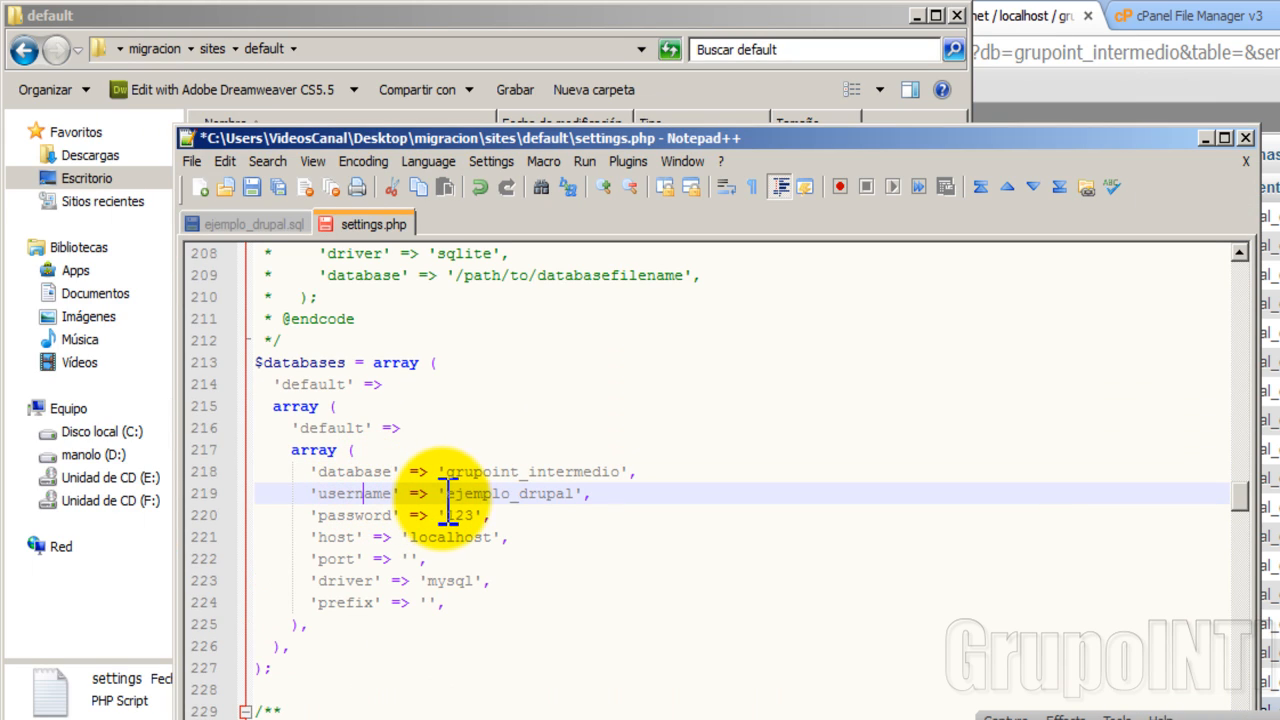
# Step: Set the username entry of the $databases array to grupointi_inti
pyautogui.click(370, 493)
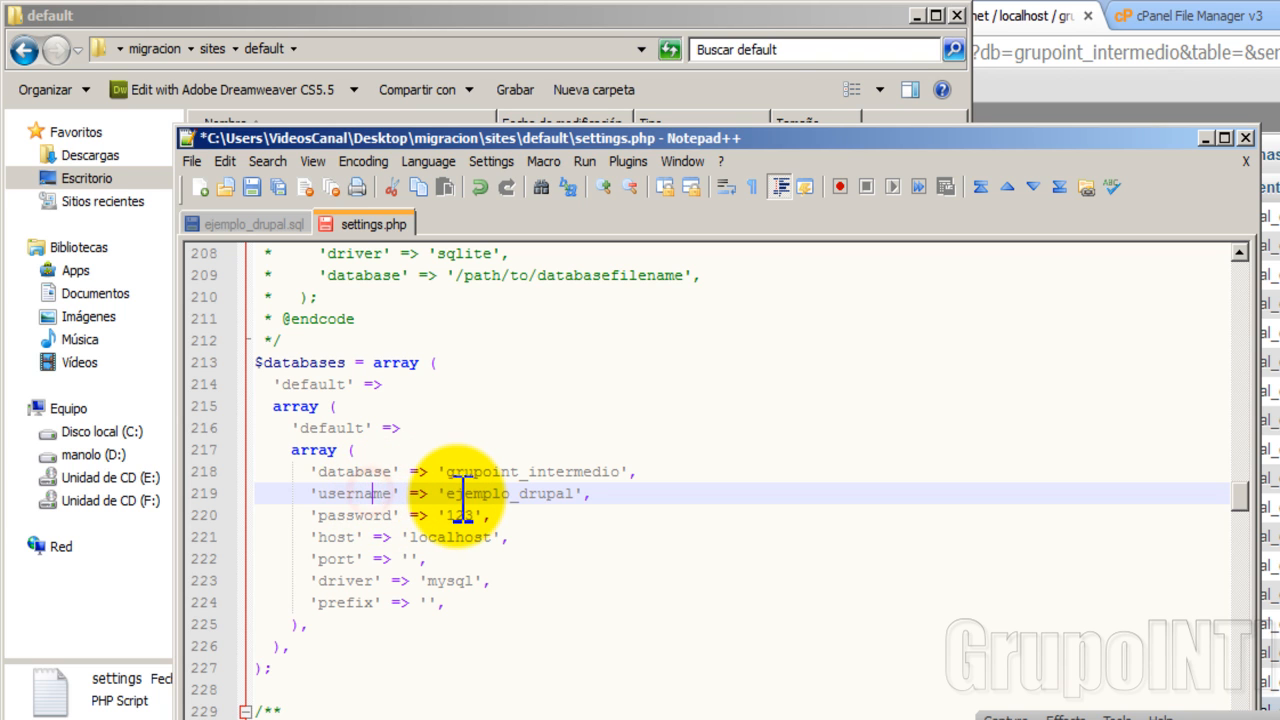
pyautogui.moveTo(447, 493); pyautogui.dragTo(578, 493)
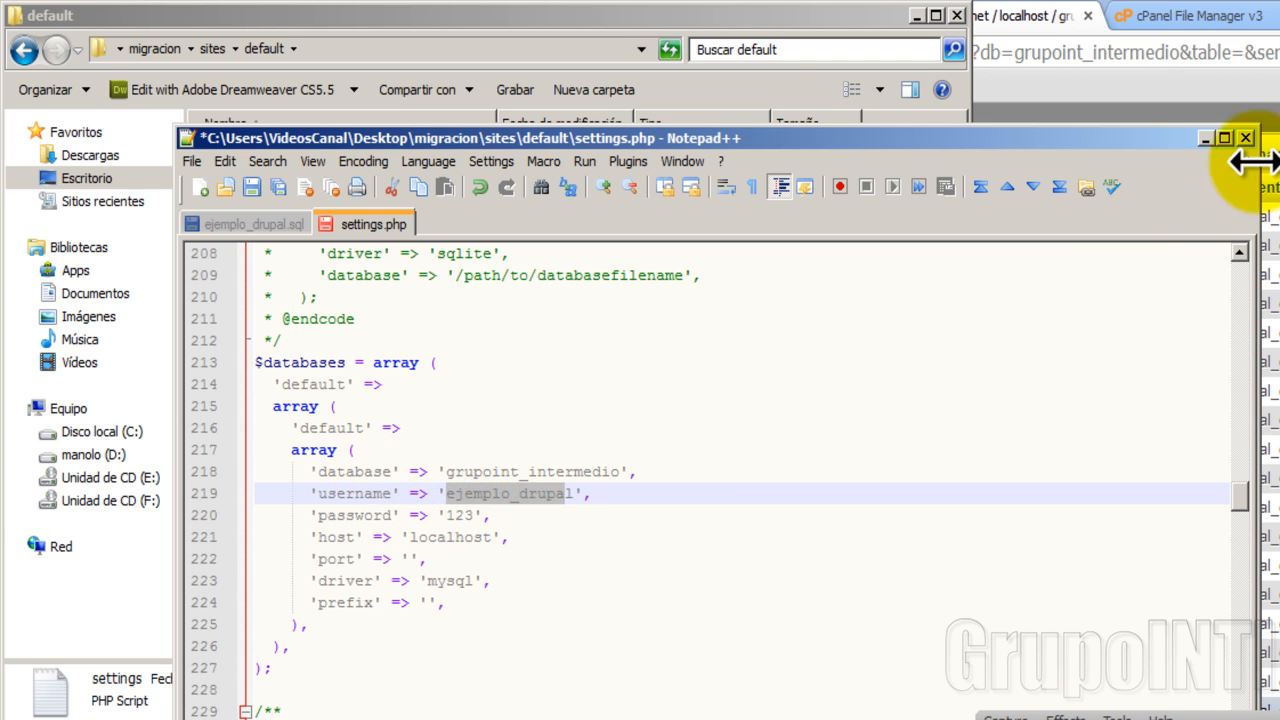
pyautogui.click(1195, 17)
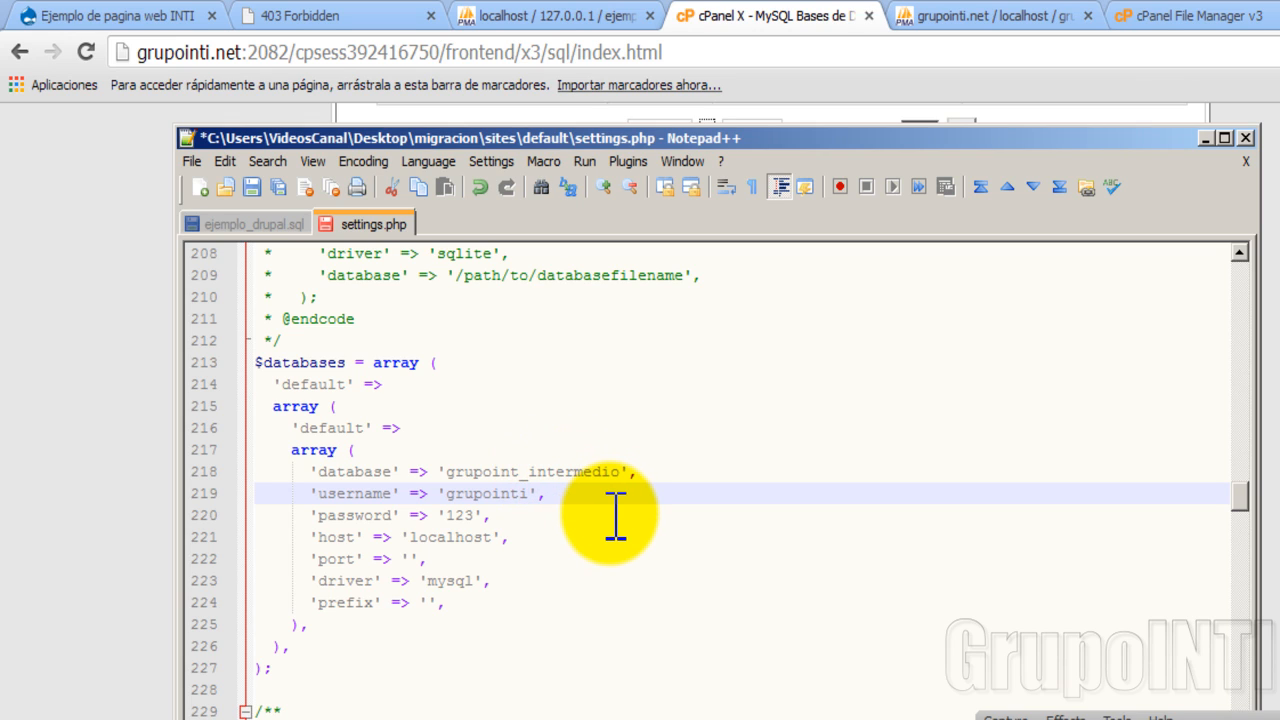
pyautogui.write('_inti')
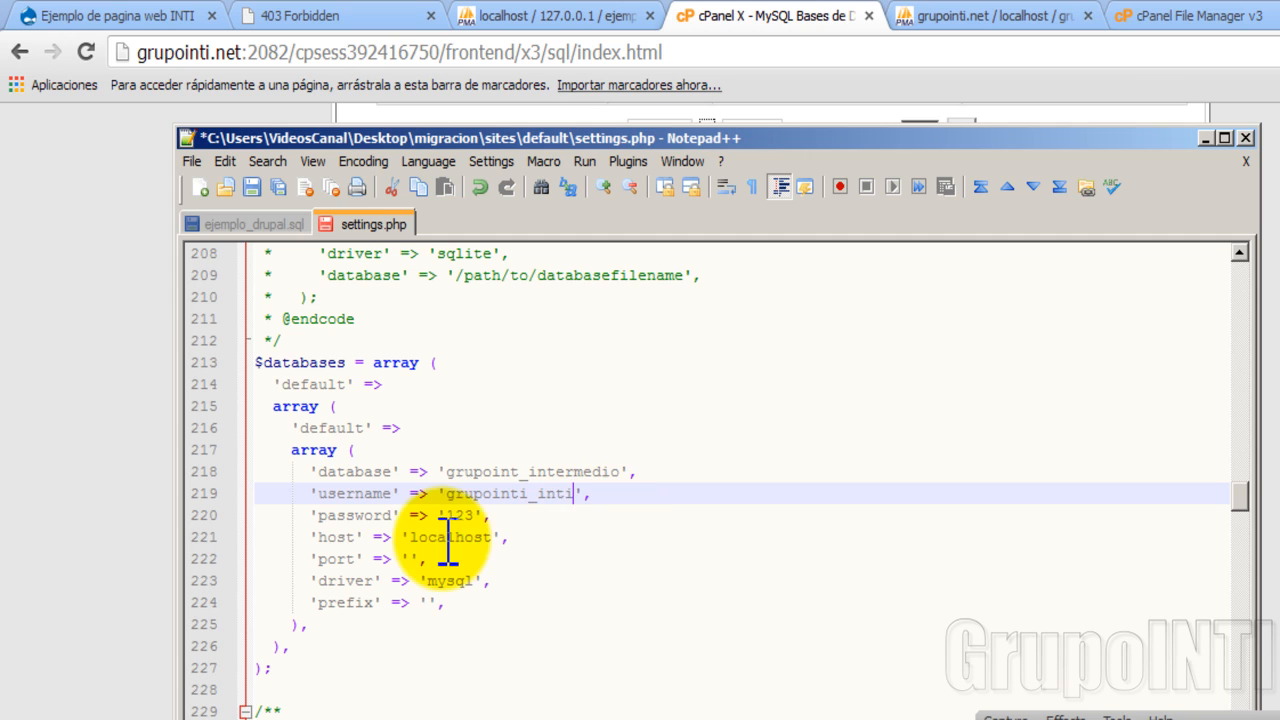
# Step: Clear the password value in the $databases array and review the host, database and username entries
pyautogui.click(343, 516)
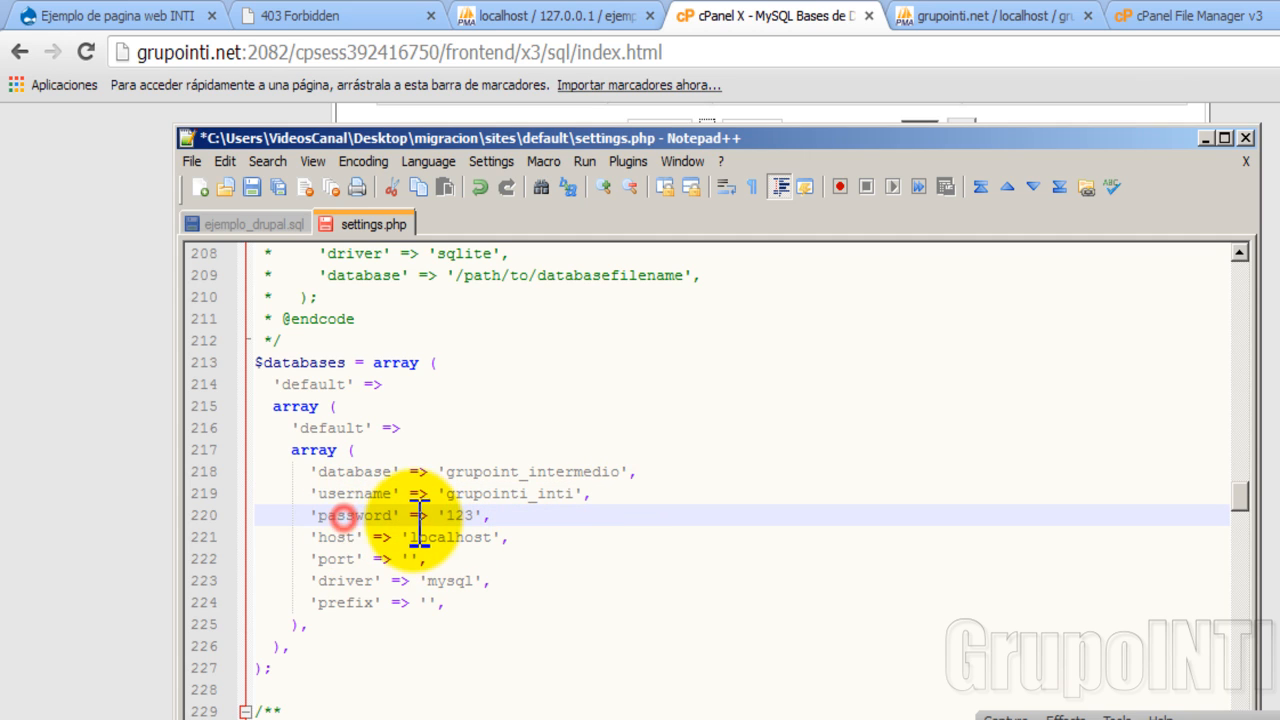
pyautogui.click(472, 515)
pyautogui.moveTo(476, 515); pyautogui.dragTo(450, 516)
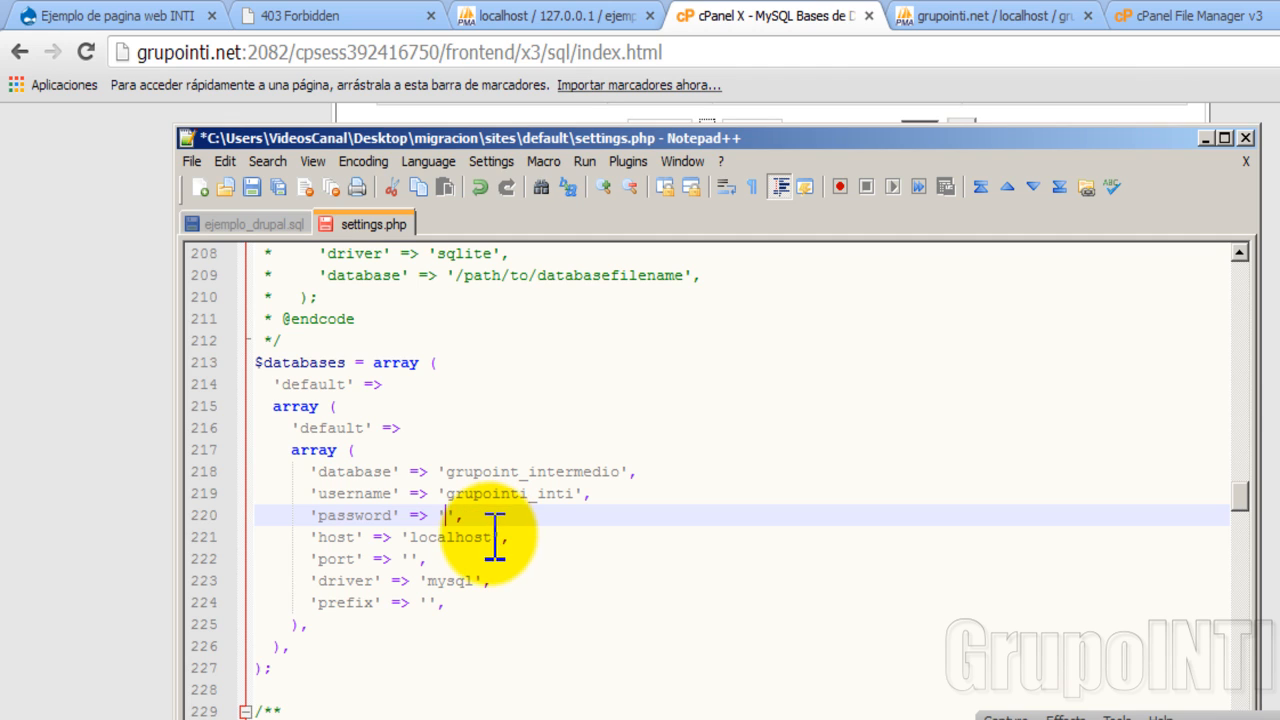
pyautogui.click(490, 537)
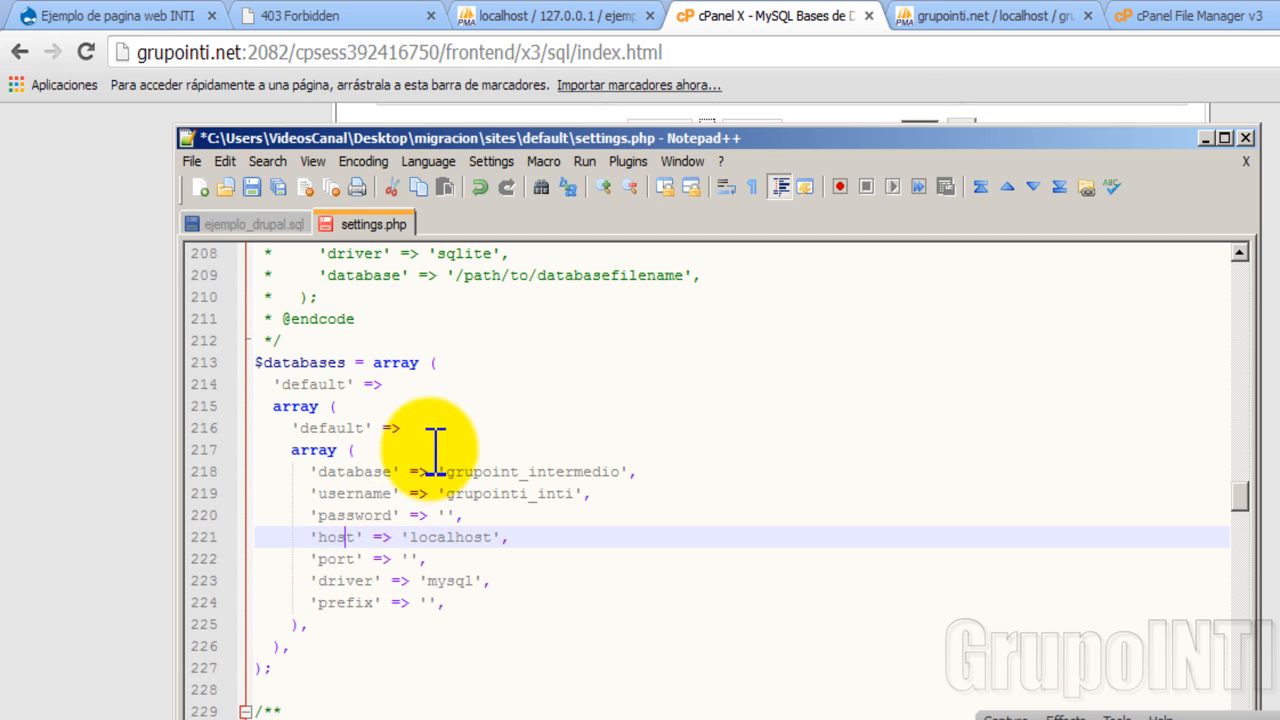
pyautogui.click(408, 471)
pyautogui.click(362, 494)
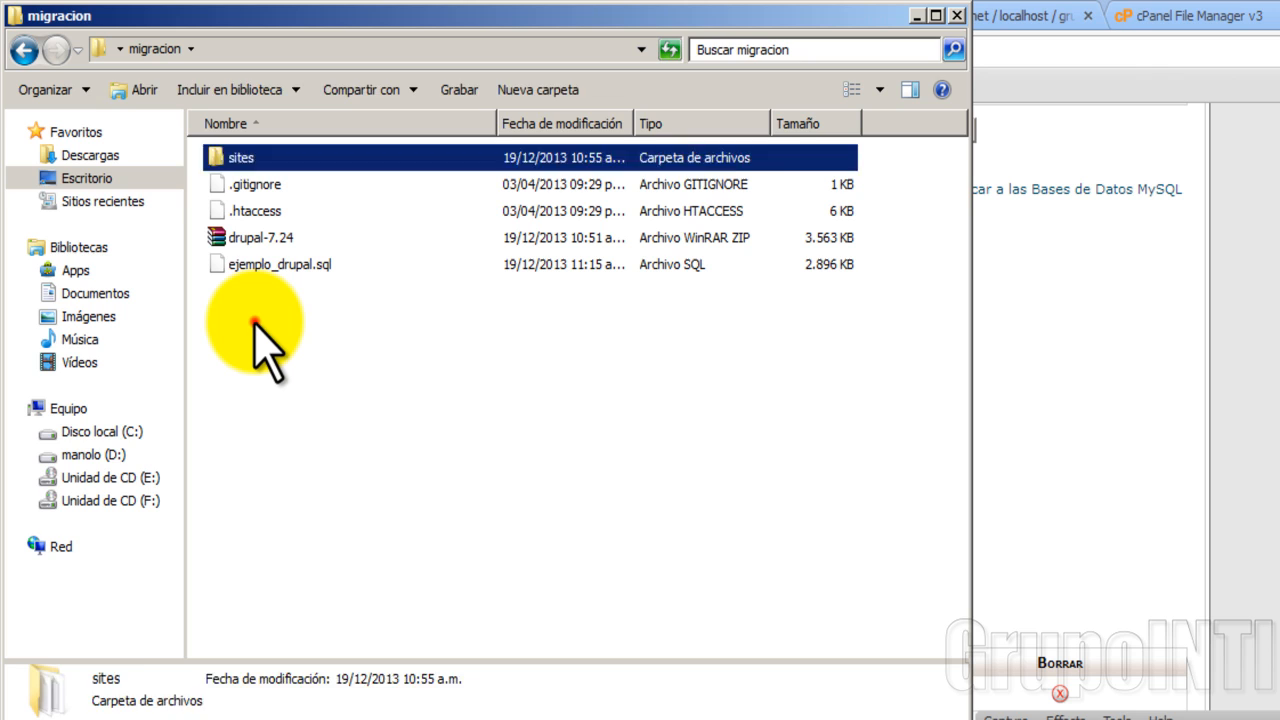
# Step: Extract the drupal-7.24 ZIP archive in the migracion folder and open the extracted drupal-7.24 folder
pyautogui.click(255, 322)
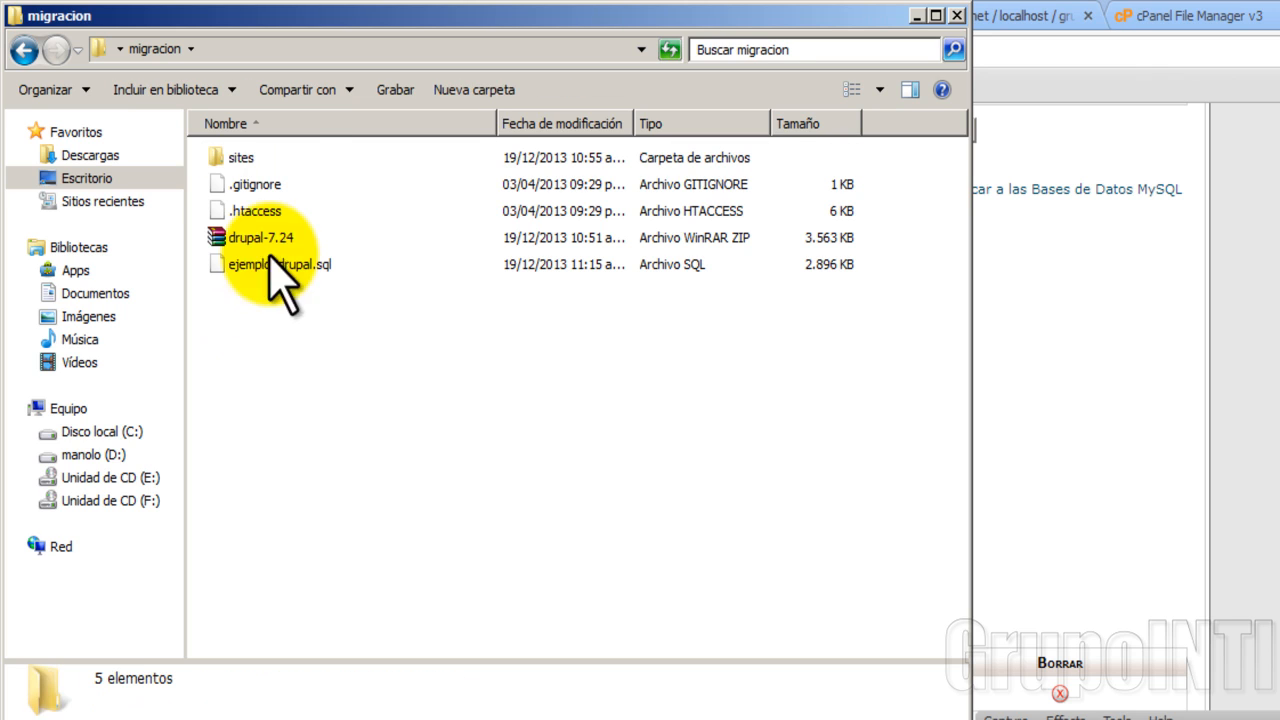
pyautogui.click(244, 160)
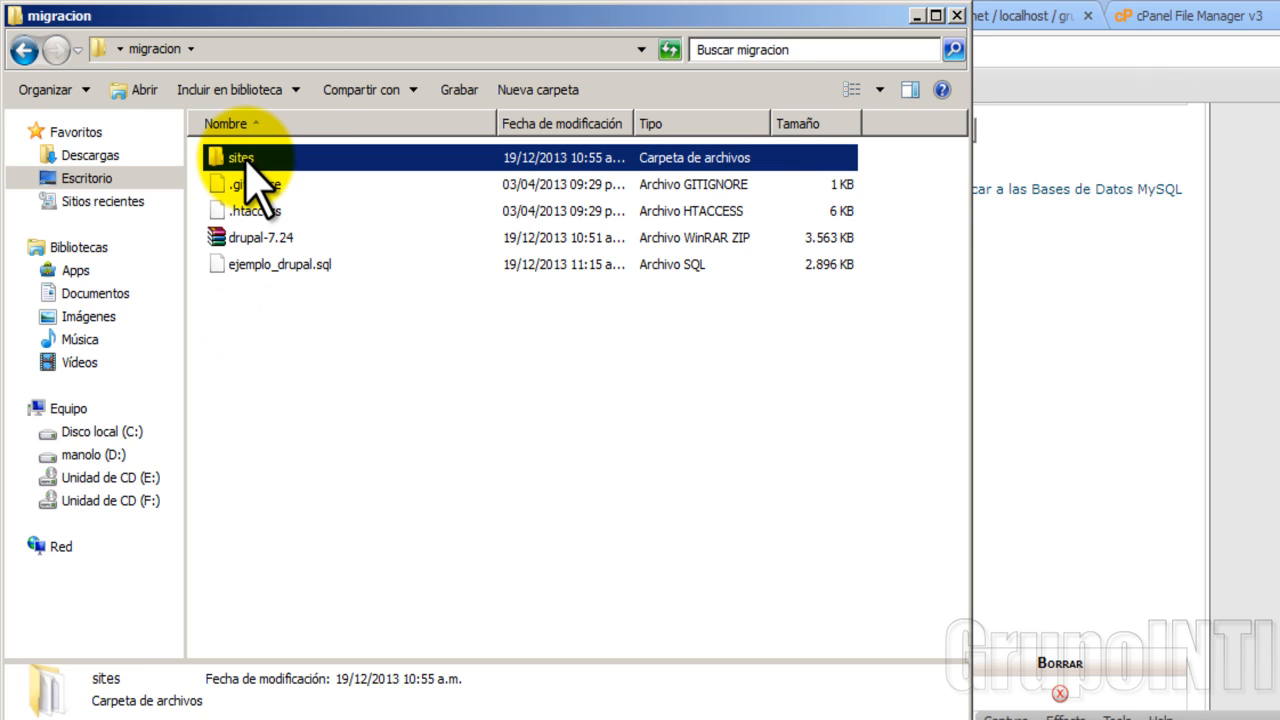
pyautogui.click(228, 250)
pyautogui.rightClick(229, 251)
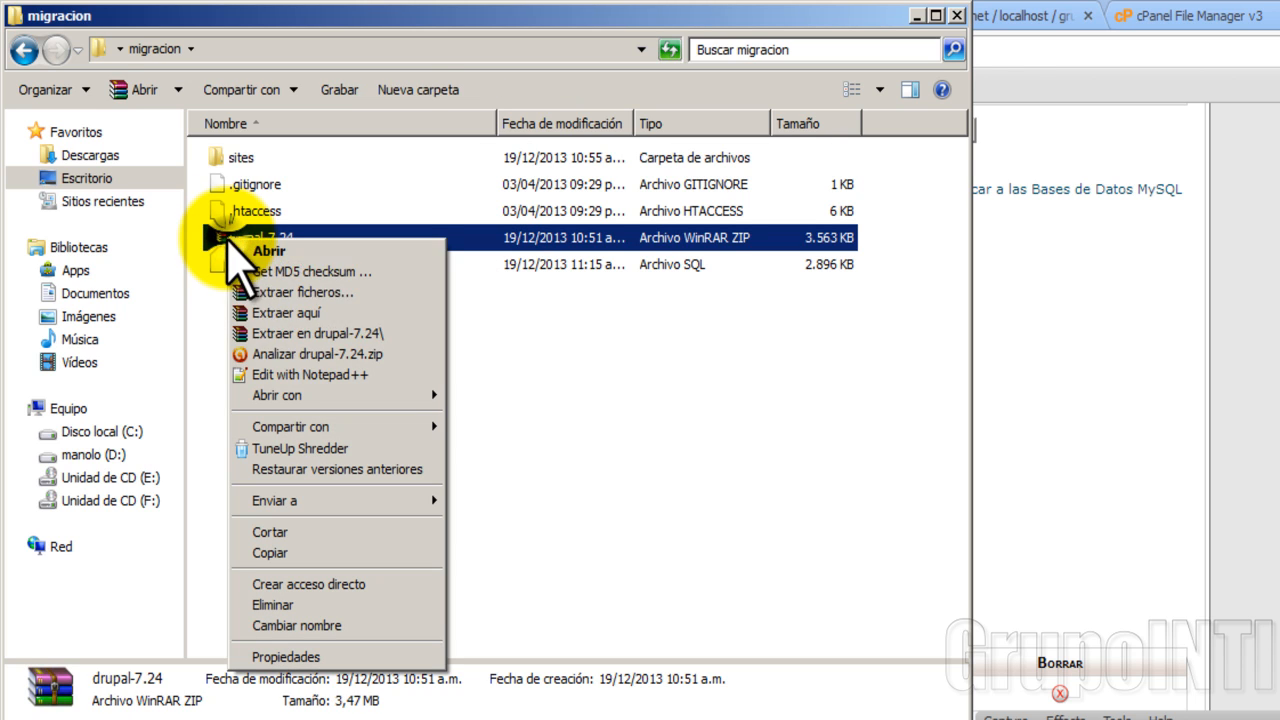
pyautogui.click(304, 293)
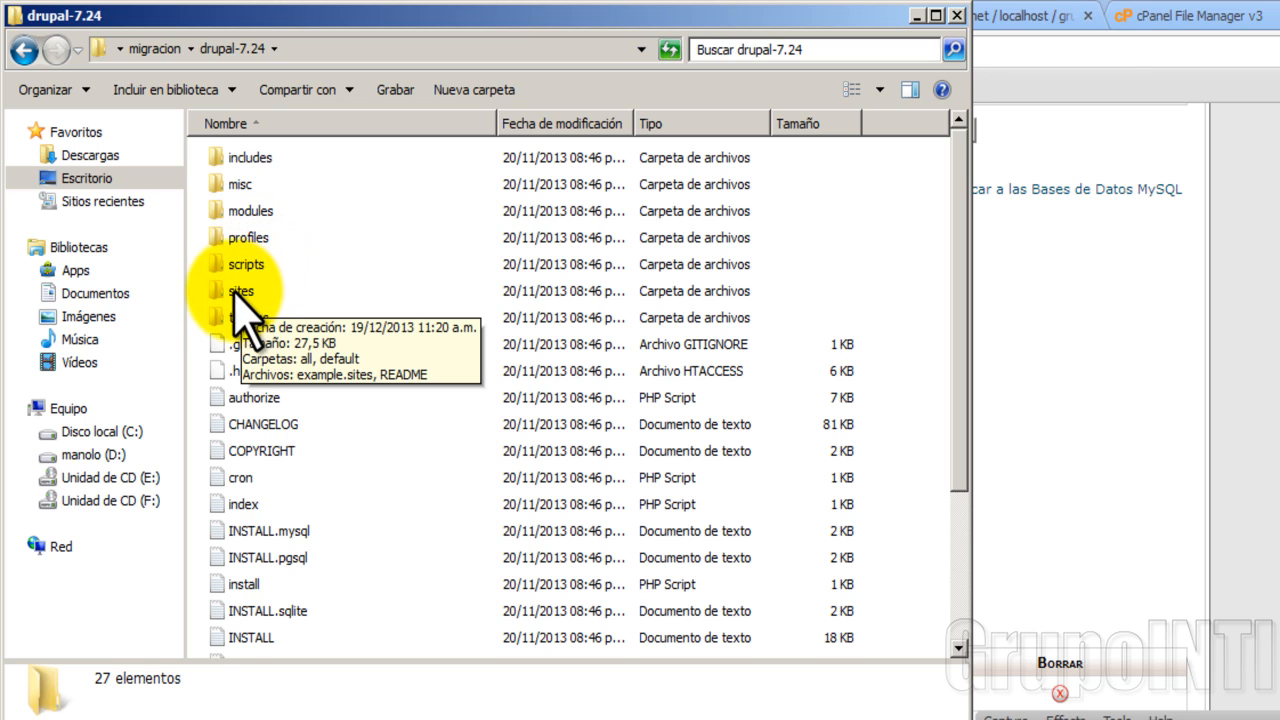
# Step: Delete the sites folder from the extracted drupal-7.24 source files
pyautogui.click(240, 296)
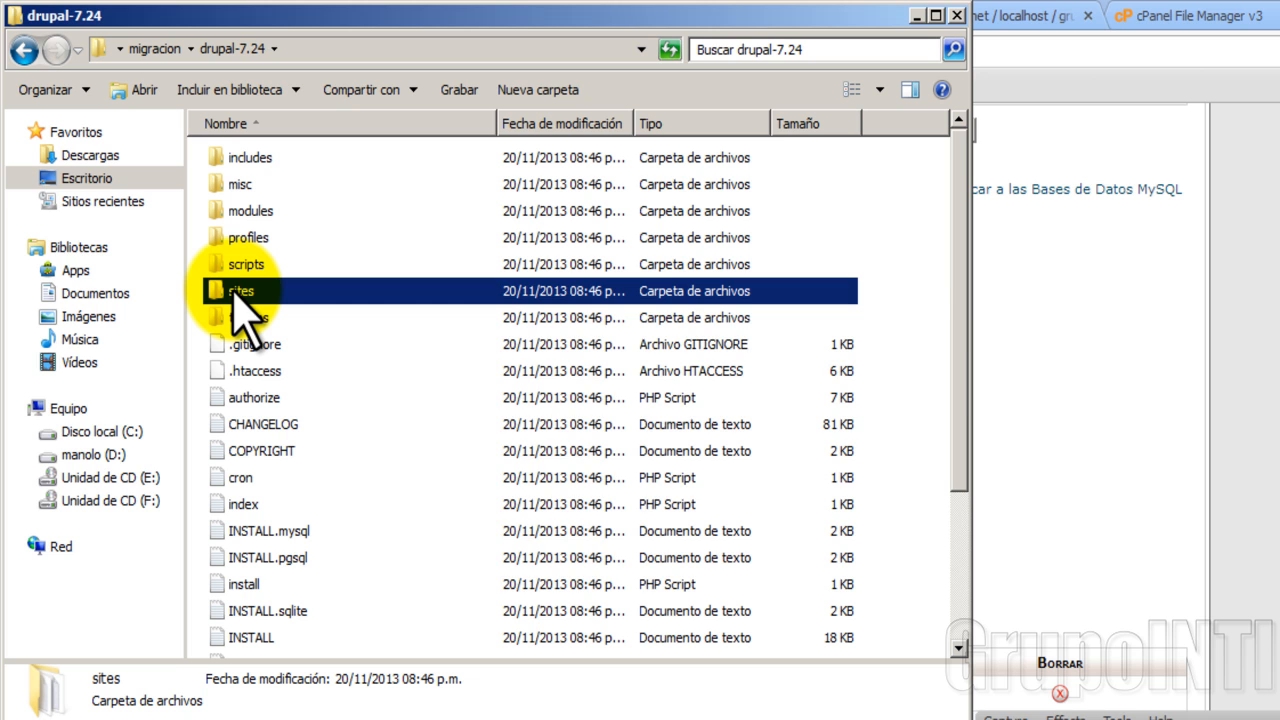
pyautogui.press('Delete')
pyautogui.press('Return')
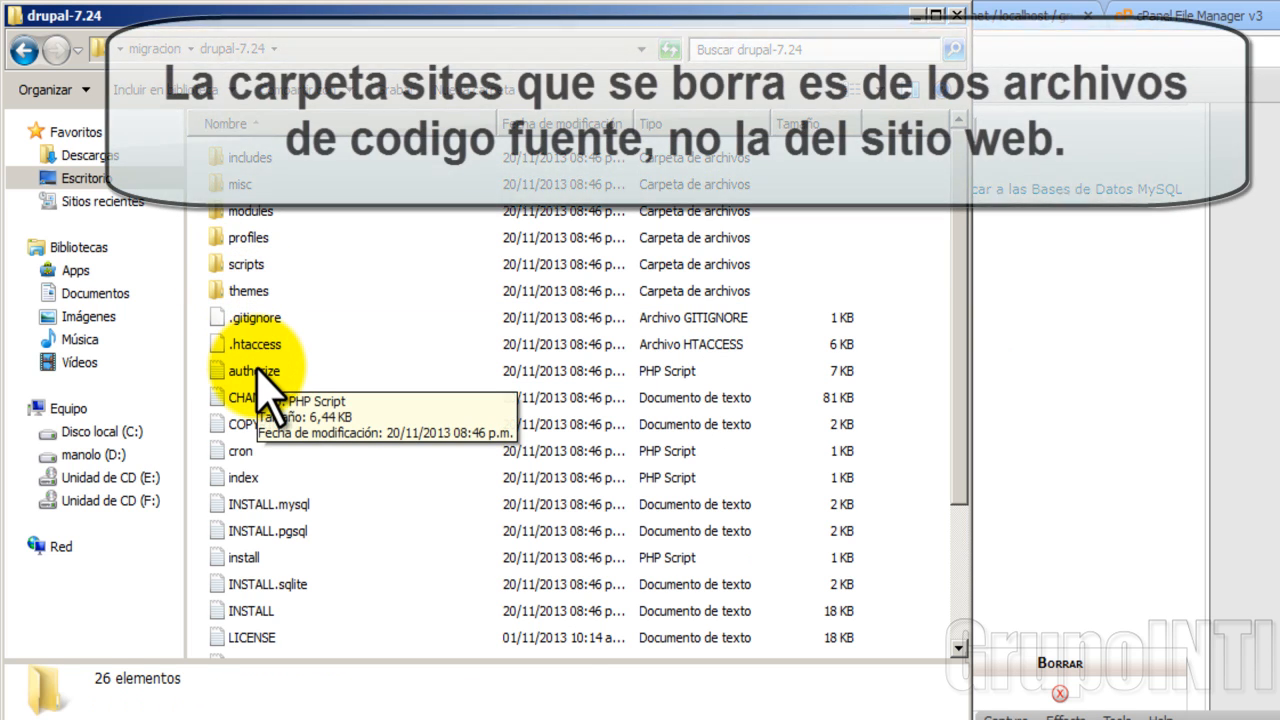
# Step: Delete the install PHP script from the extracted drupal-7.24 folder, keeping the INSTALL text files
pyautogui.scroll(-3, 258, 370)
pyautogui.scroll(3, 263, 354)
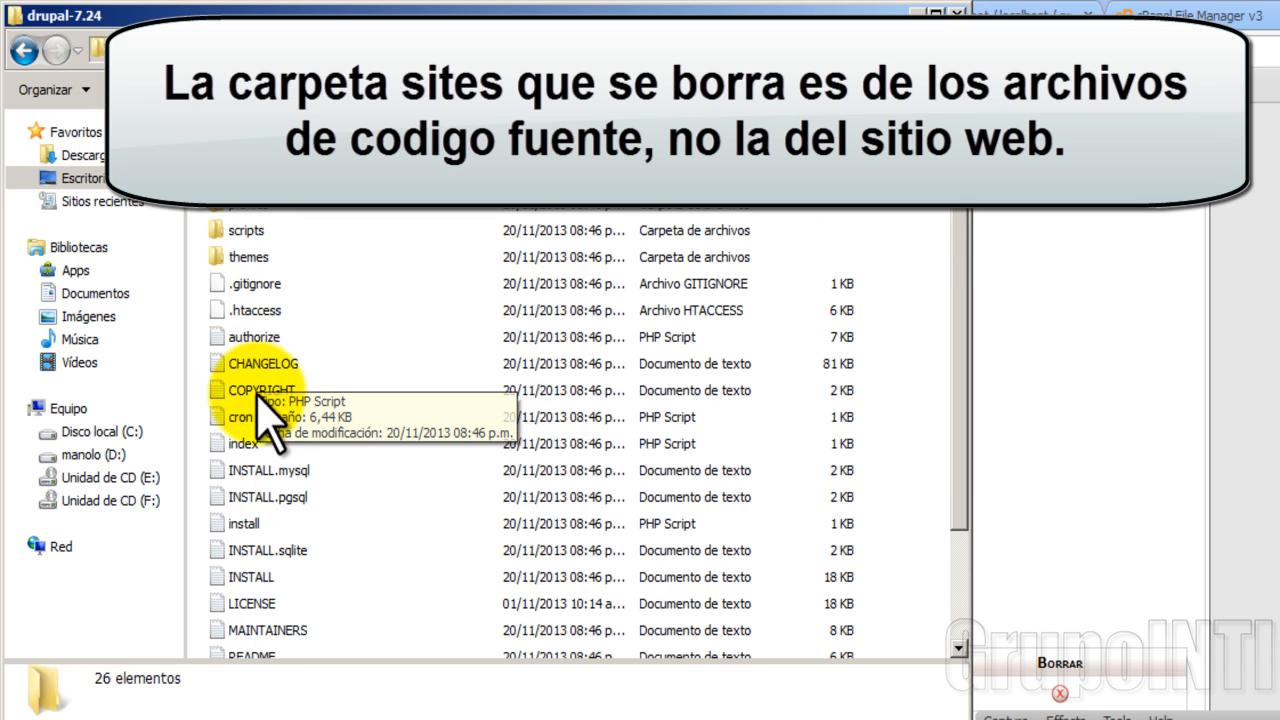
pyautogui.click(255, 472)
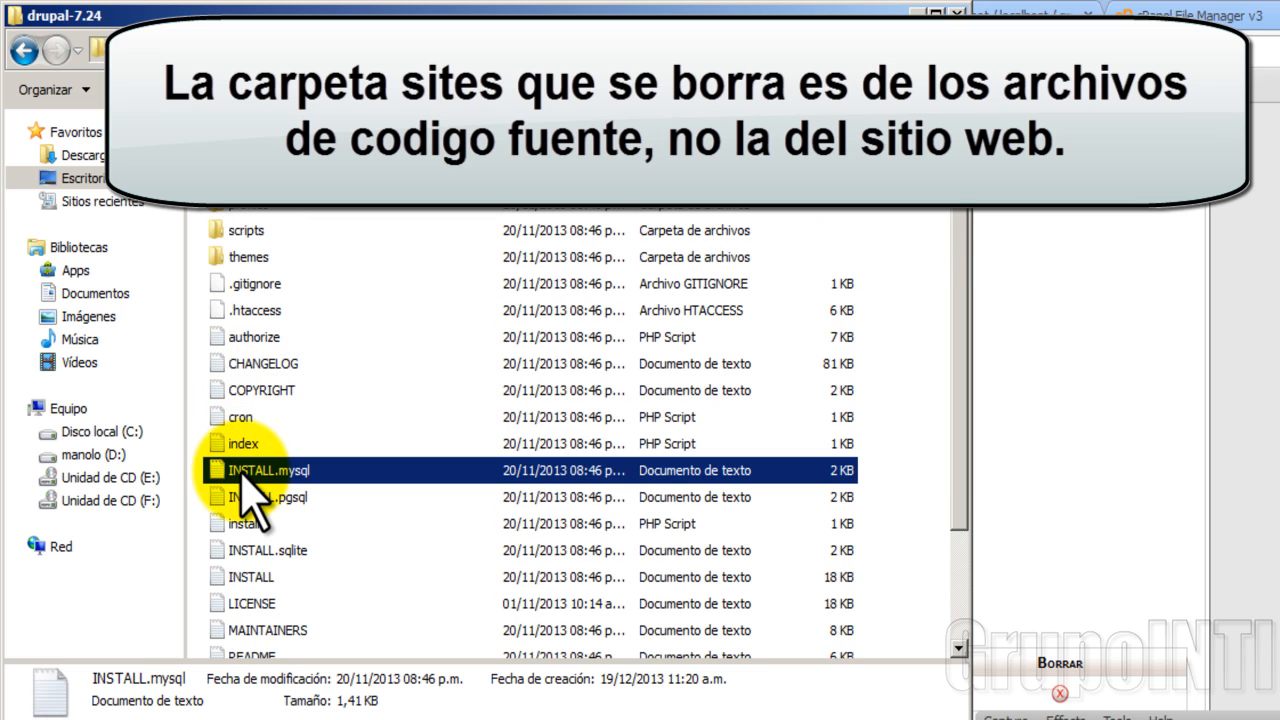
pyautogui.hotkey('shift', 'Down')
pyautogui.hotkey('shift', 'Down')
pyautogui.hotkey('shift', 'Down')
pyautogui.press('Down')
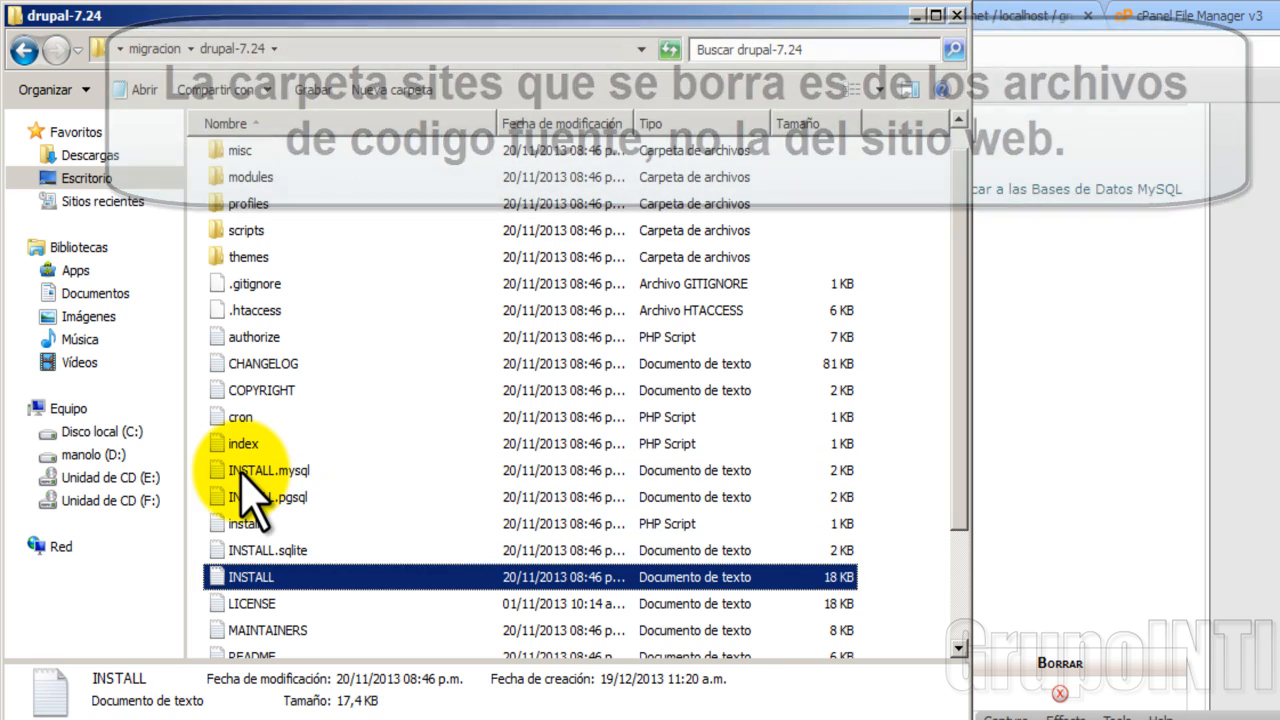
pyautogui.press('Up')
pyautogui.press('Up')
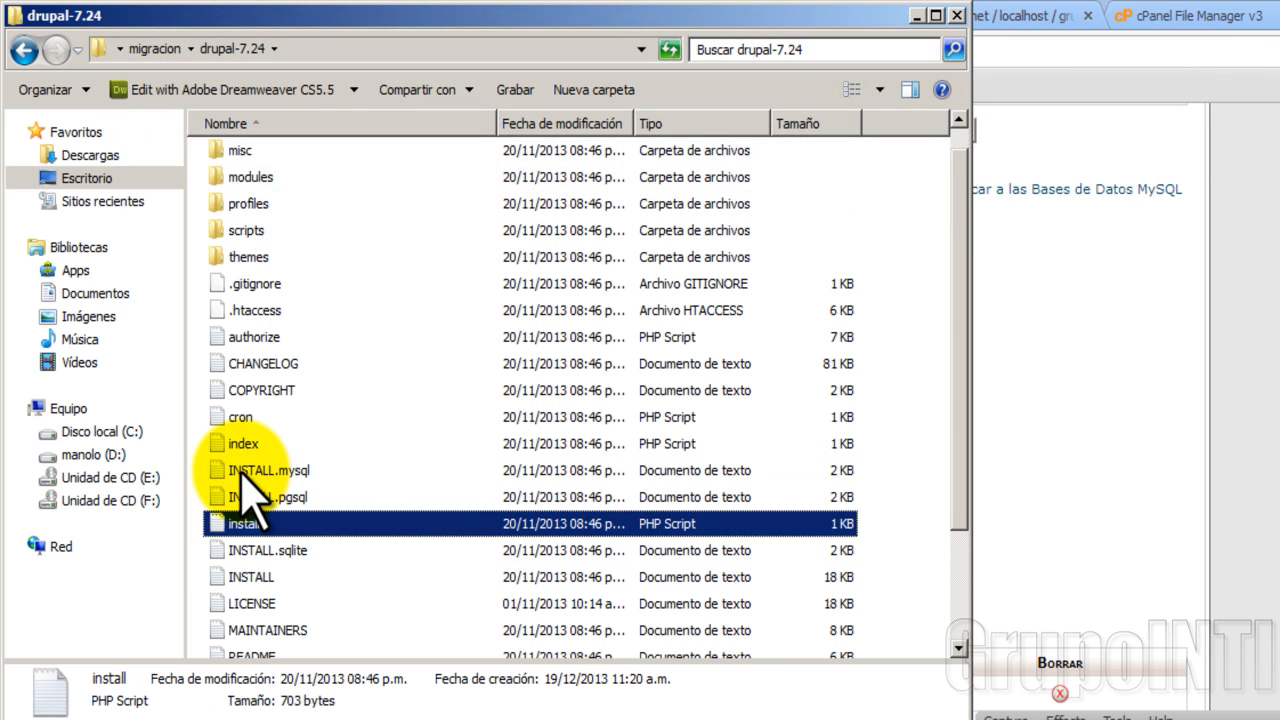
pyautogui.press('Delete')
pyautogui.press('Return')
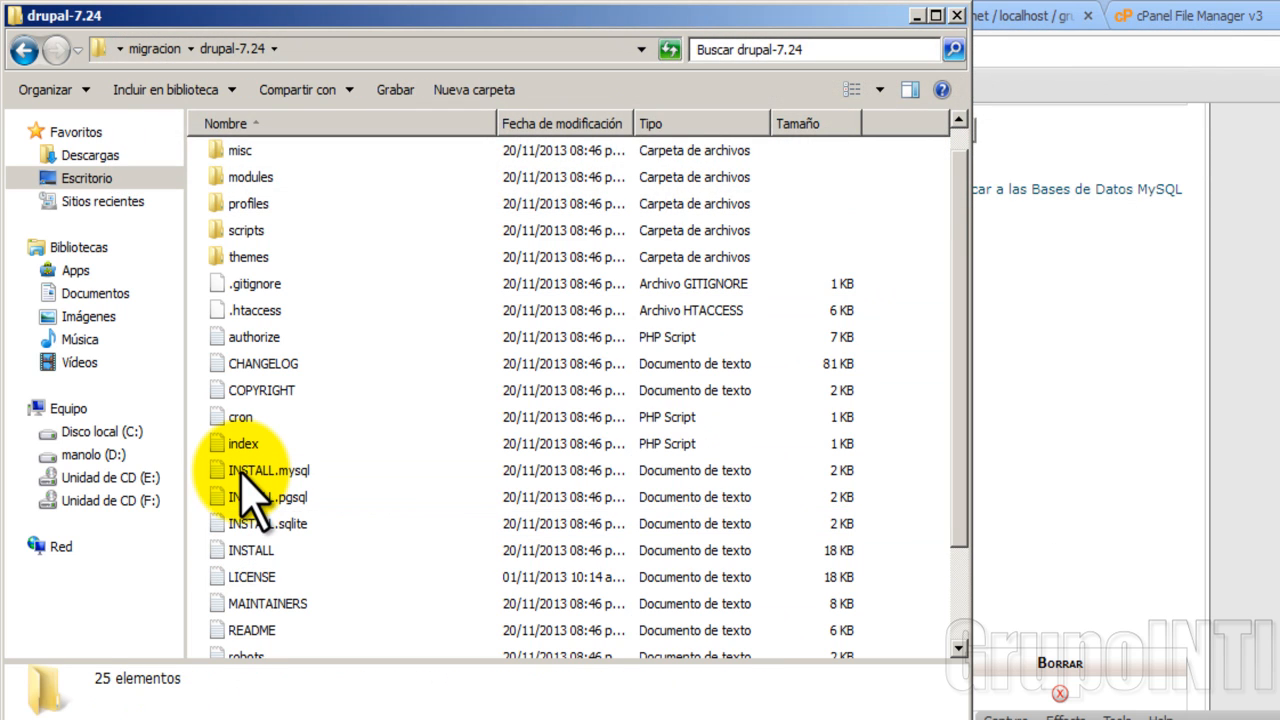
# Step: Compare the .gitignore and .htaccess files in the drupal-7.24 folder with the copies in the migracion folder
pyautogui.scroll(-2, 250, 492)
pyautogui.scroll(2, 340, 500)
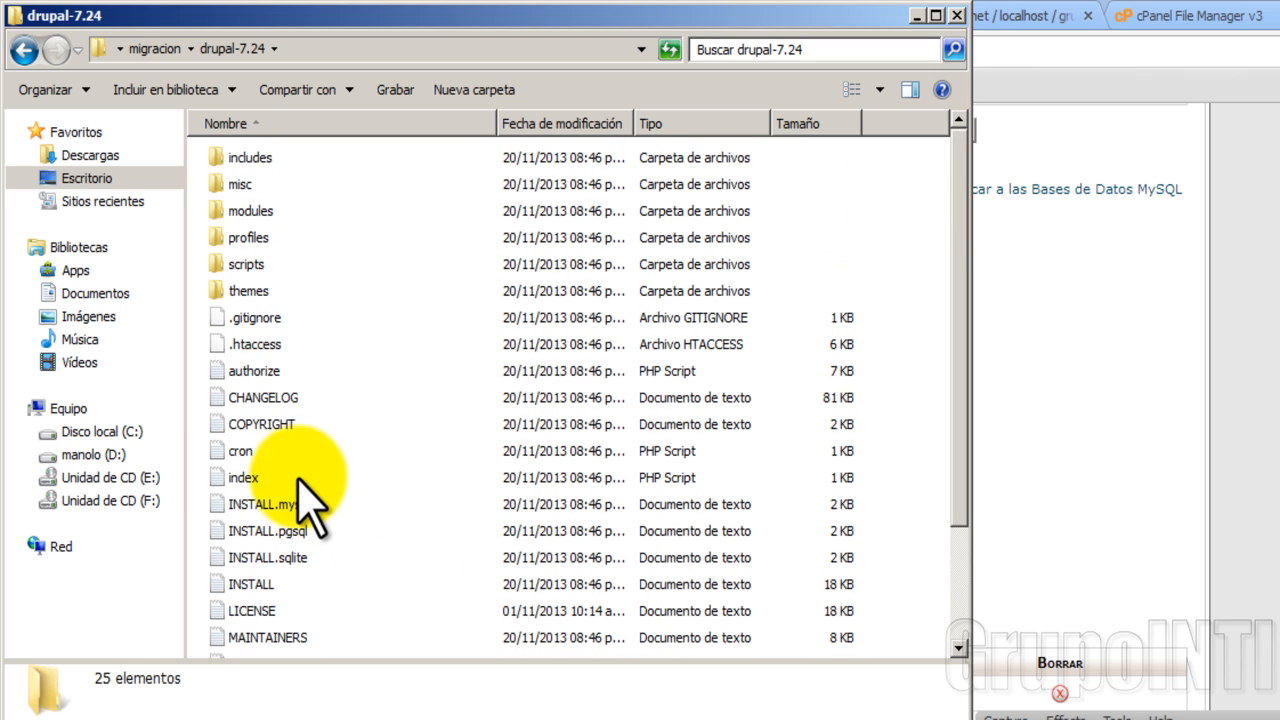
pyautogui.click(268, 320)
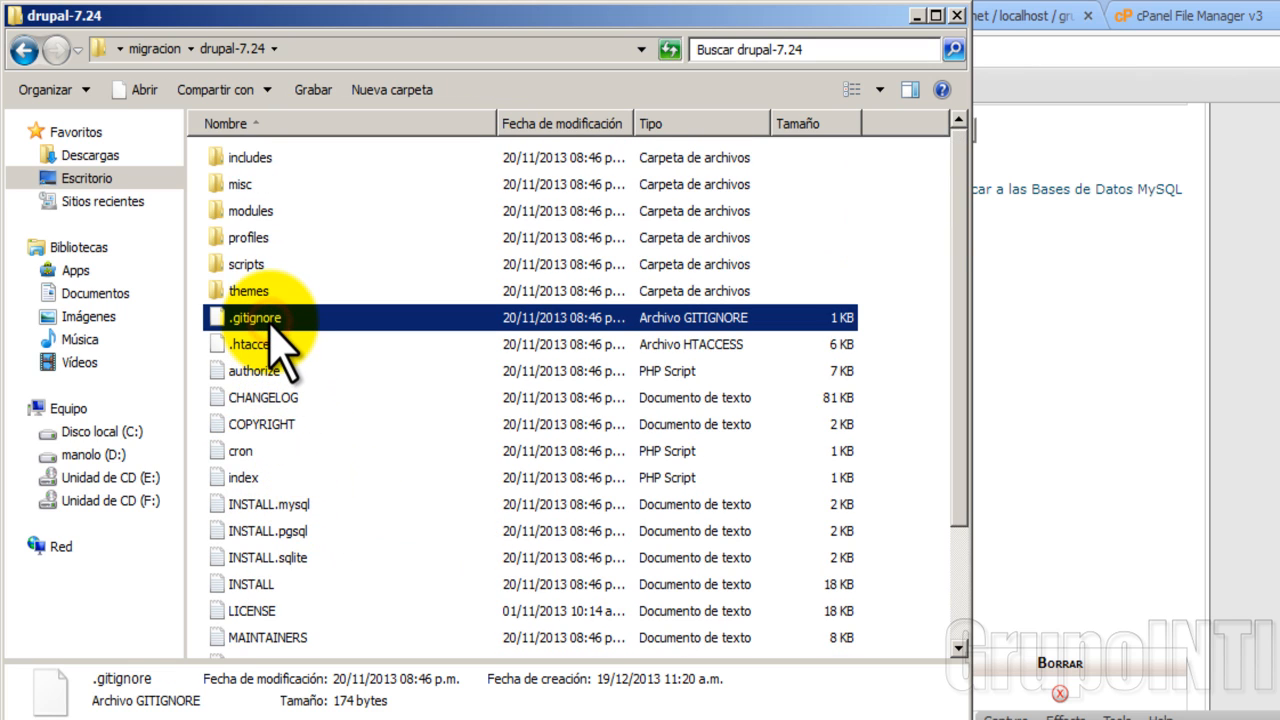
pyautogui.hotkey('shift', 'Down')
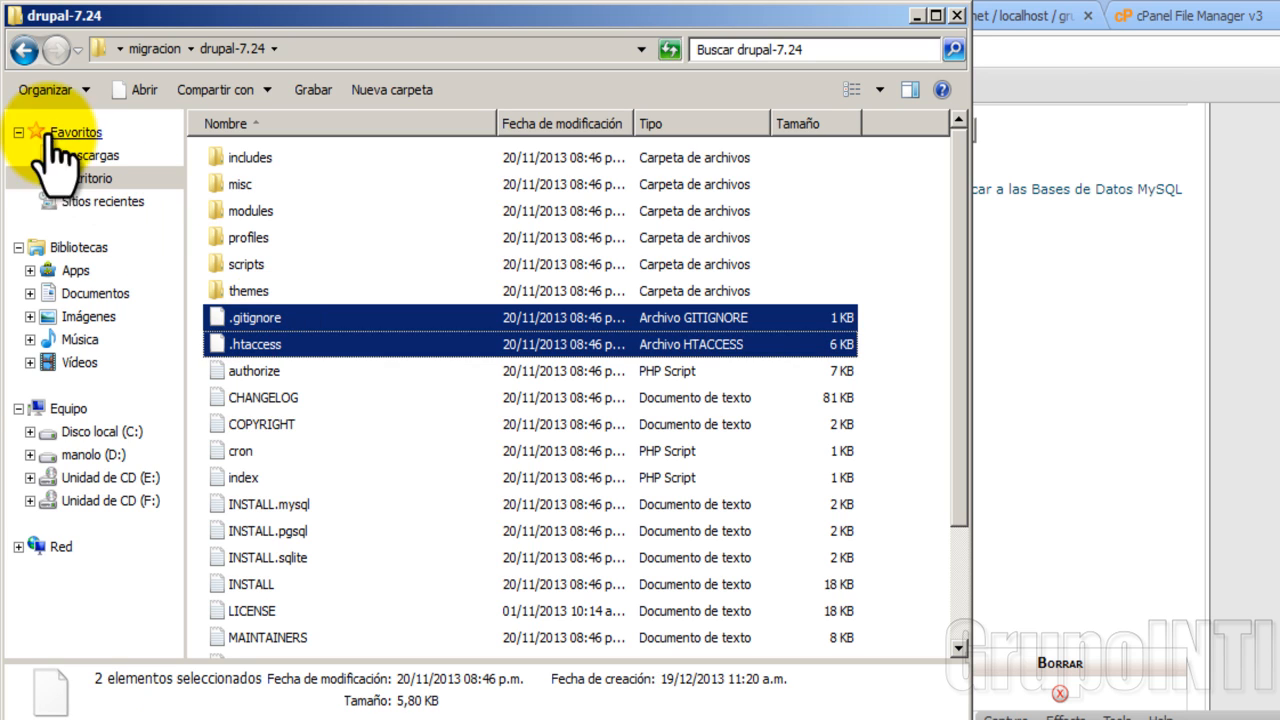
pyautogui.click(27, 50)
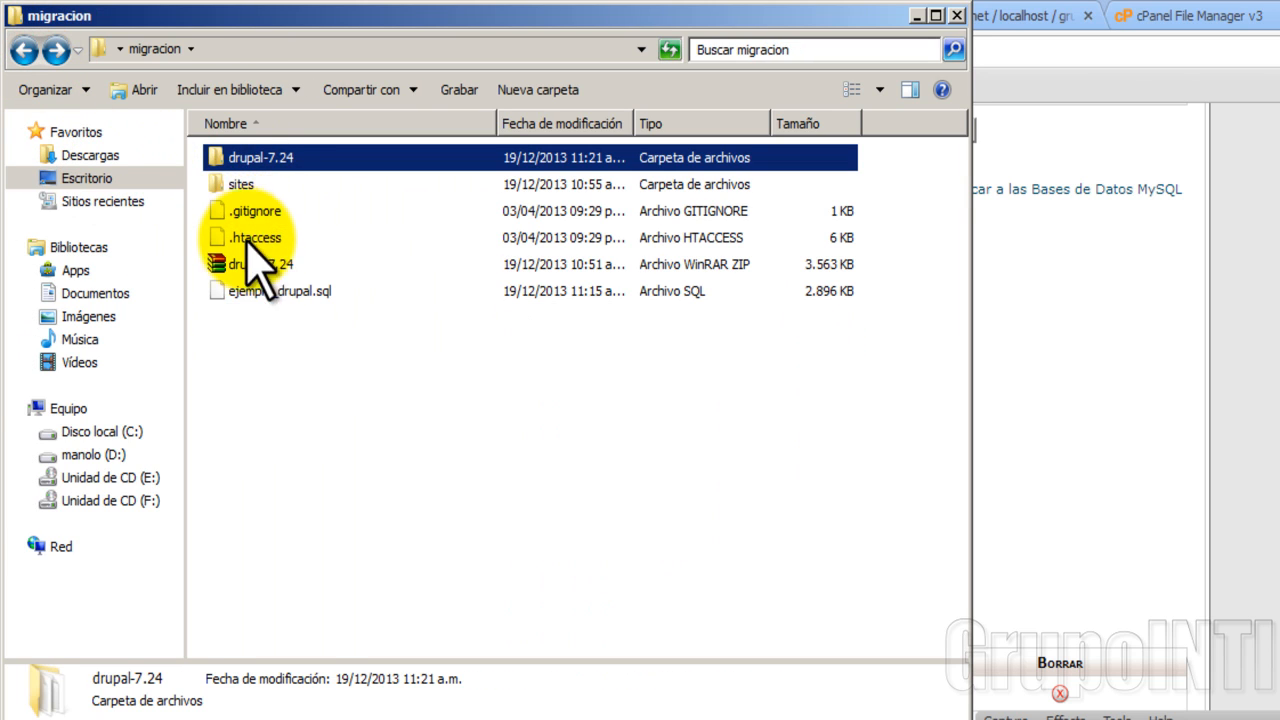
pyautogui.click(243, 211)
pyautogui.click(243, 237)
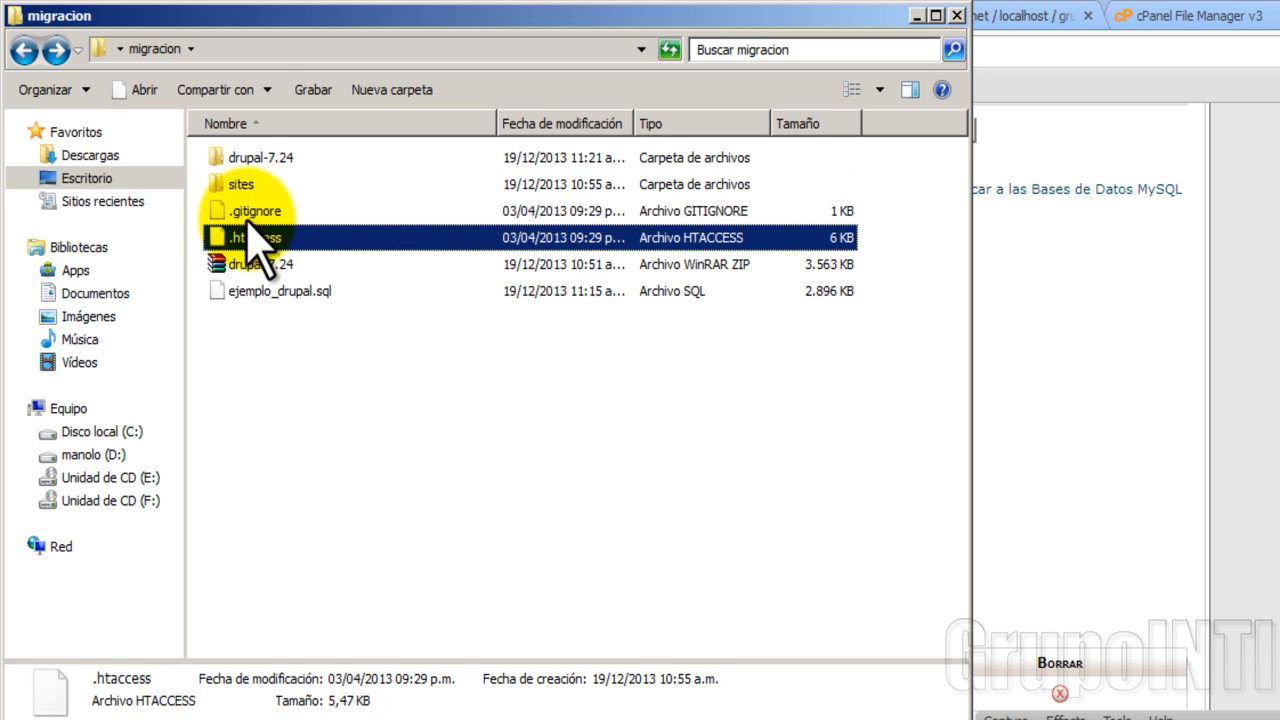
pyautogui.click(243, 211)
pyautogui.click(243, 237)
pyautogui.click(245, 211)
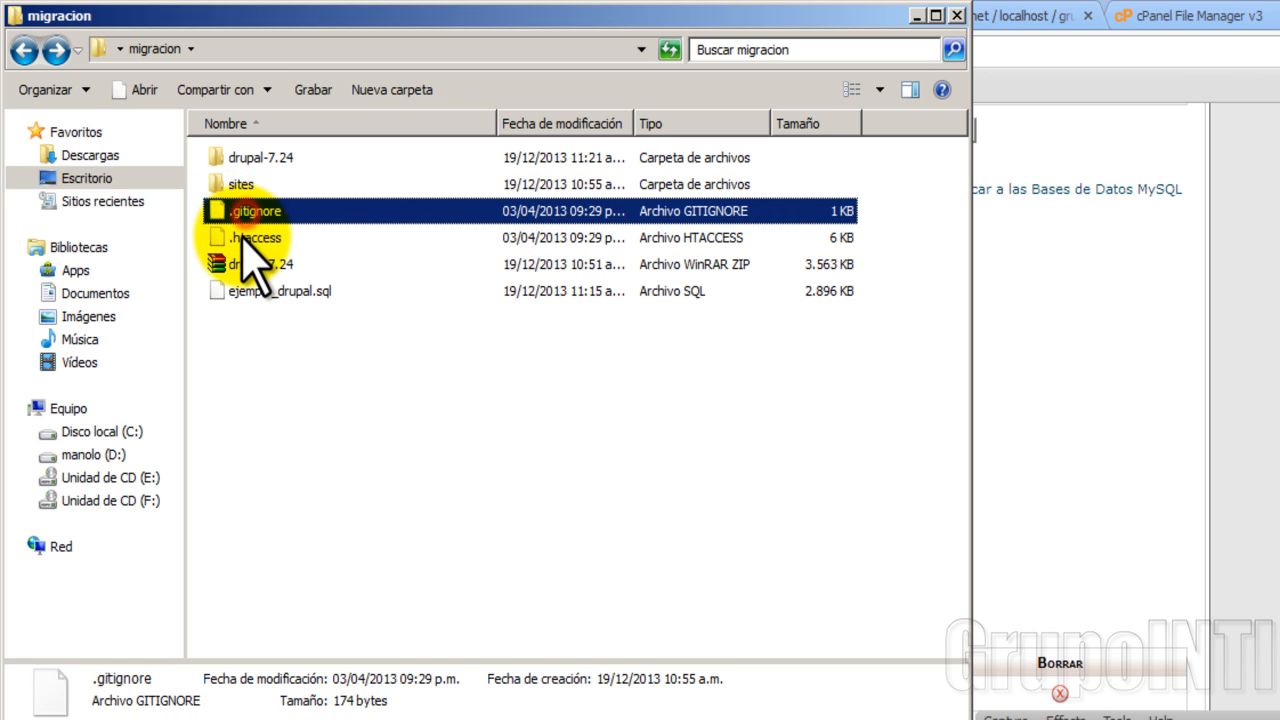
pyautogui.click(243, 237)
pyautogui.click(246, 212)
pyautogui.click(243, 237)
pyautogui.click(245, 211)
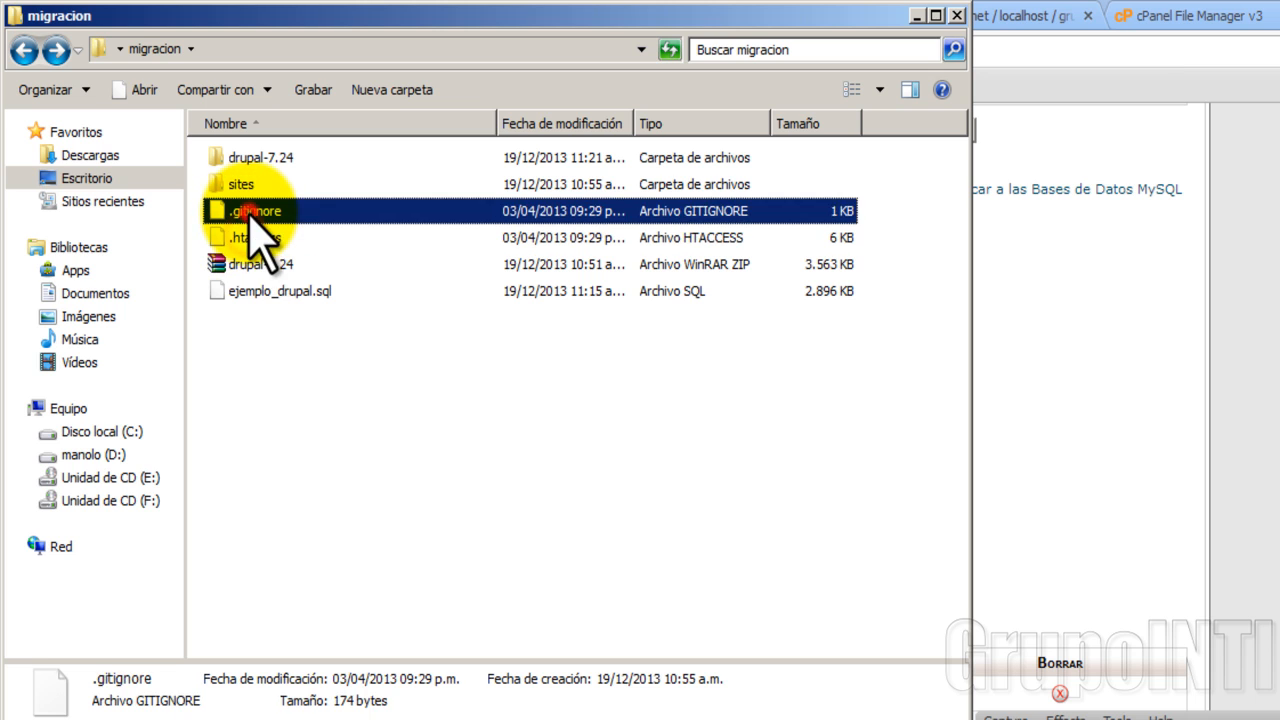
pyautogui.click(243, 237)
pyautogui.click(245, 211)
pyautogui.click(243, 237)
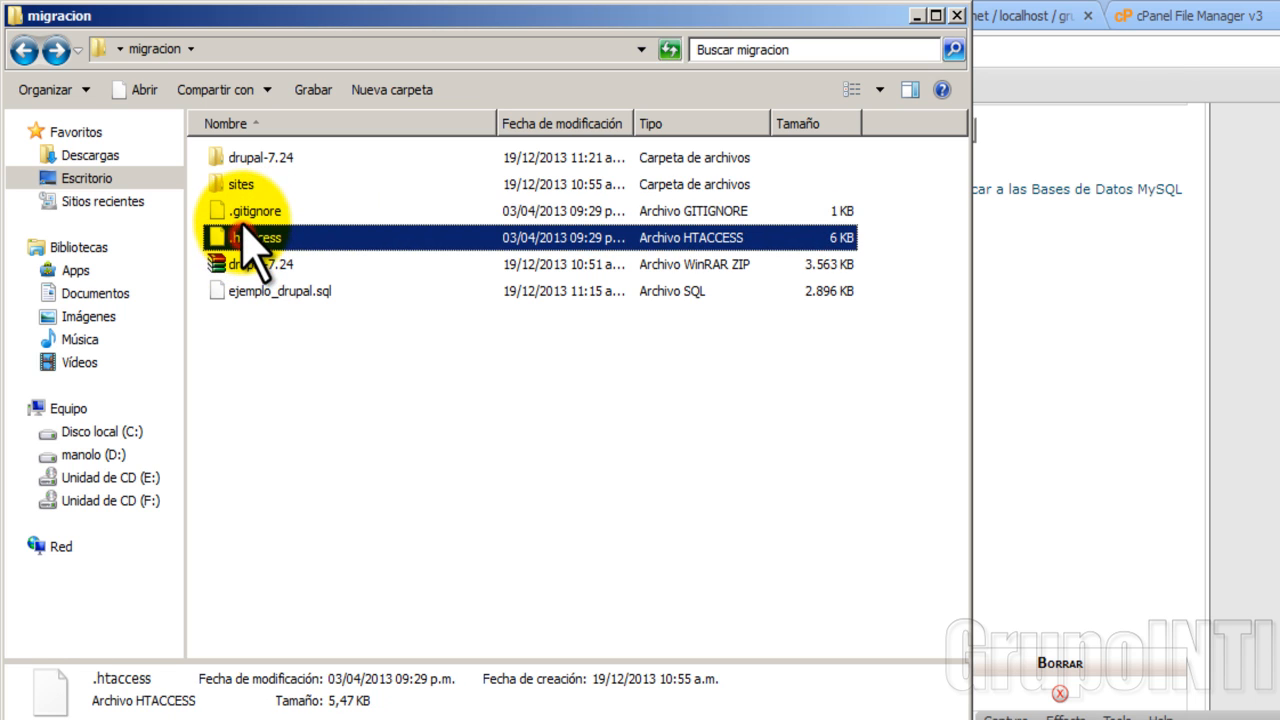
pyautogui.click(245, 211)
pyautogui.click(240, 237)
pyautogui.doubleClick(240, 160)
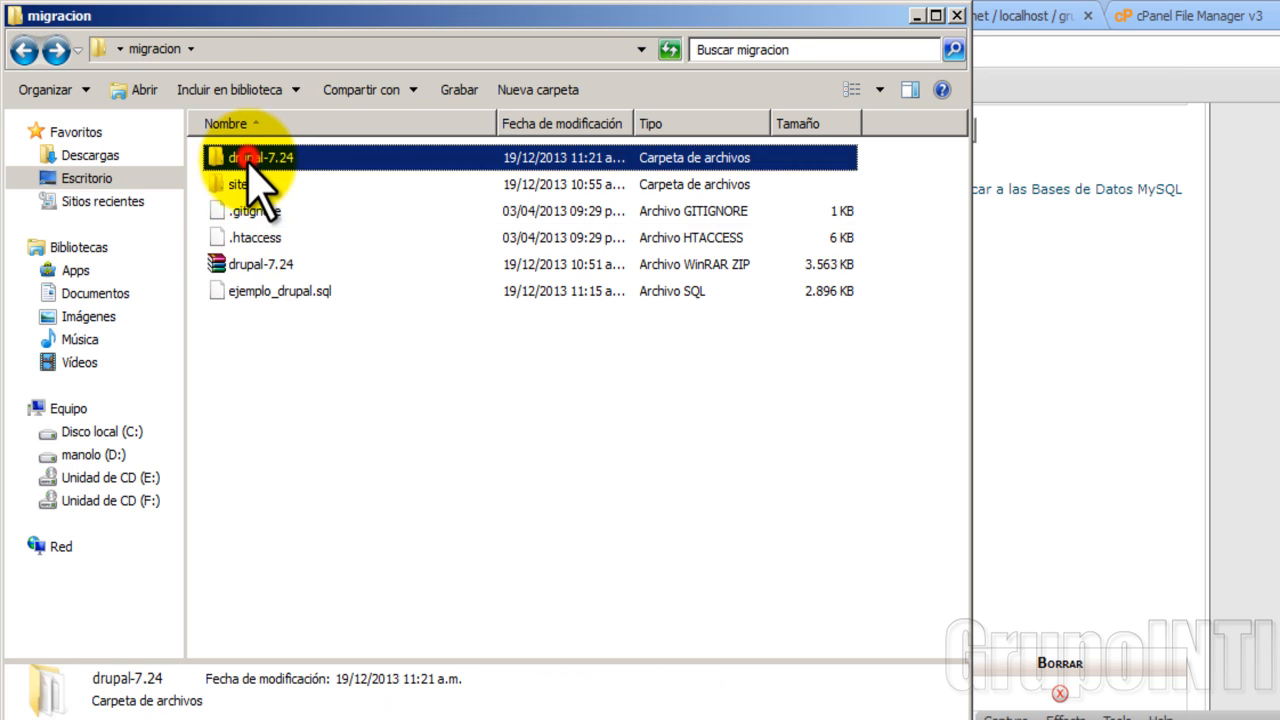
pyautogui.click(250, 320)
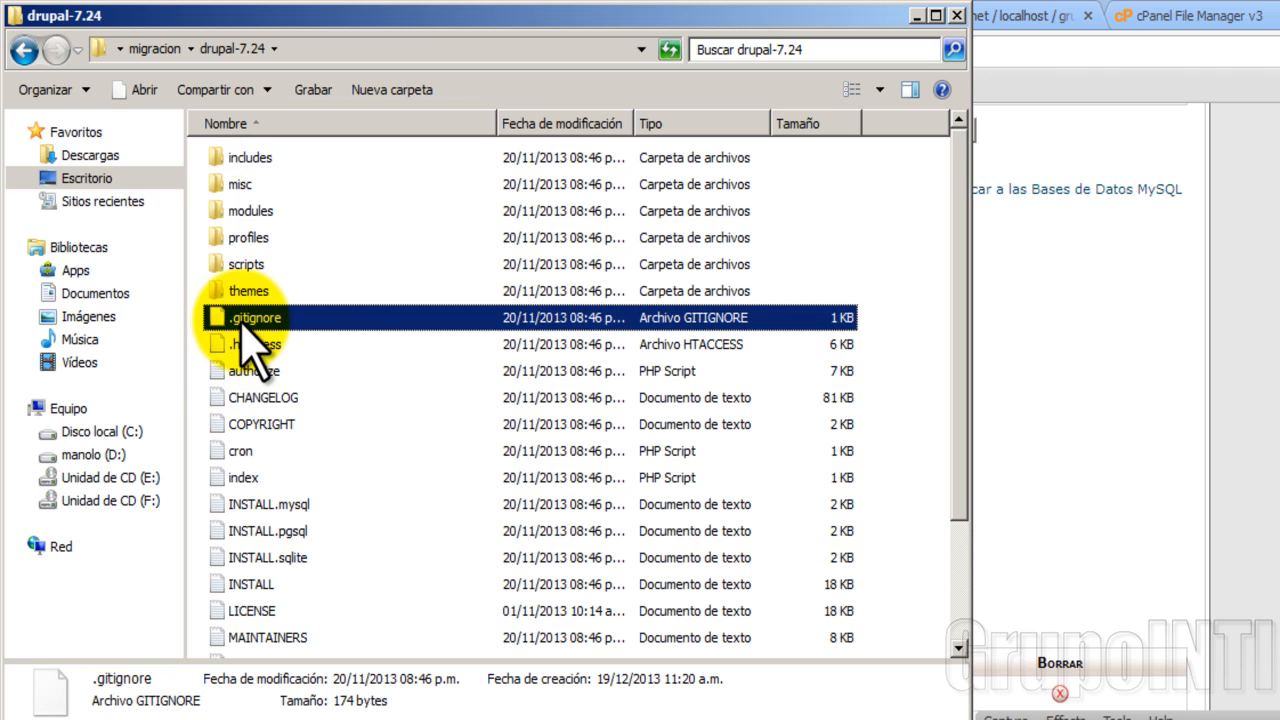
# Step: Delete the site's old .gitignore and .htaccess files from the migracion folder
pyautogui.click(22, 50)
pyautogui.click(240, 212)
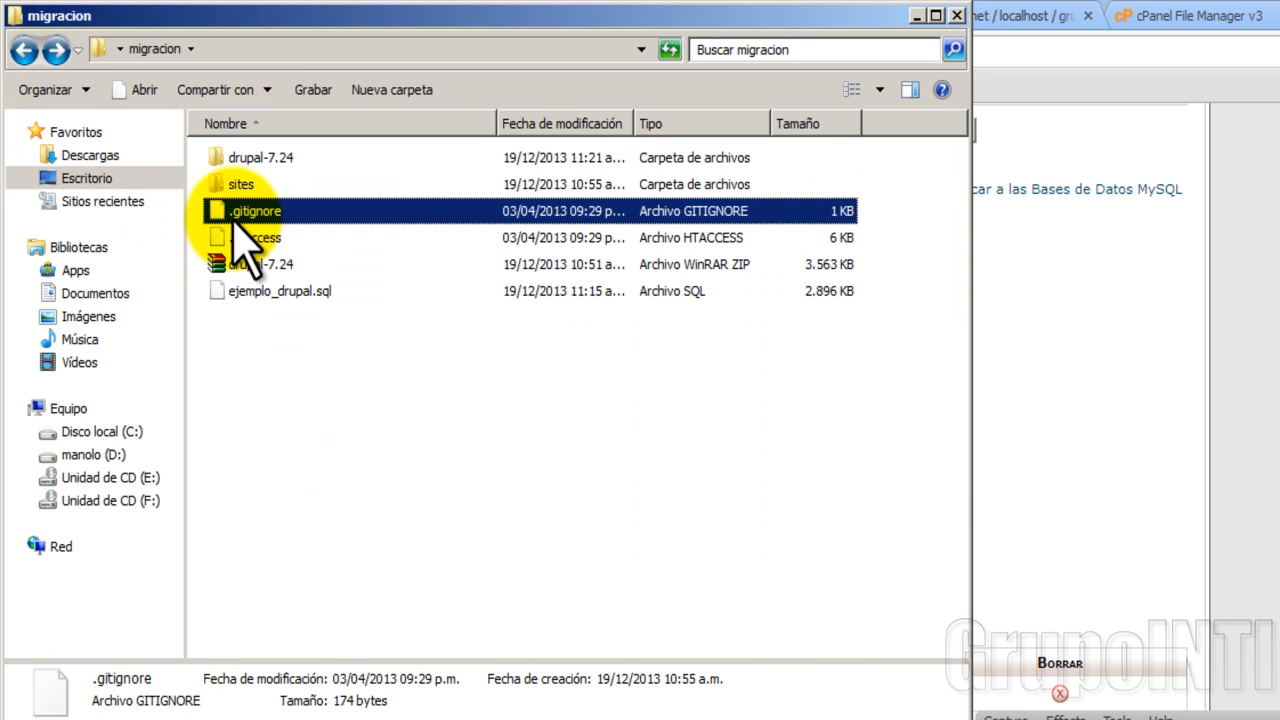
pyautogui.keyDown('ctrl'); pyautogui.click(237, 237); pyautogui.keyUp('ctrl')
pyautogui.press('Delete')
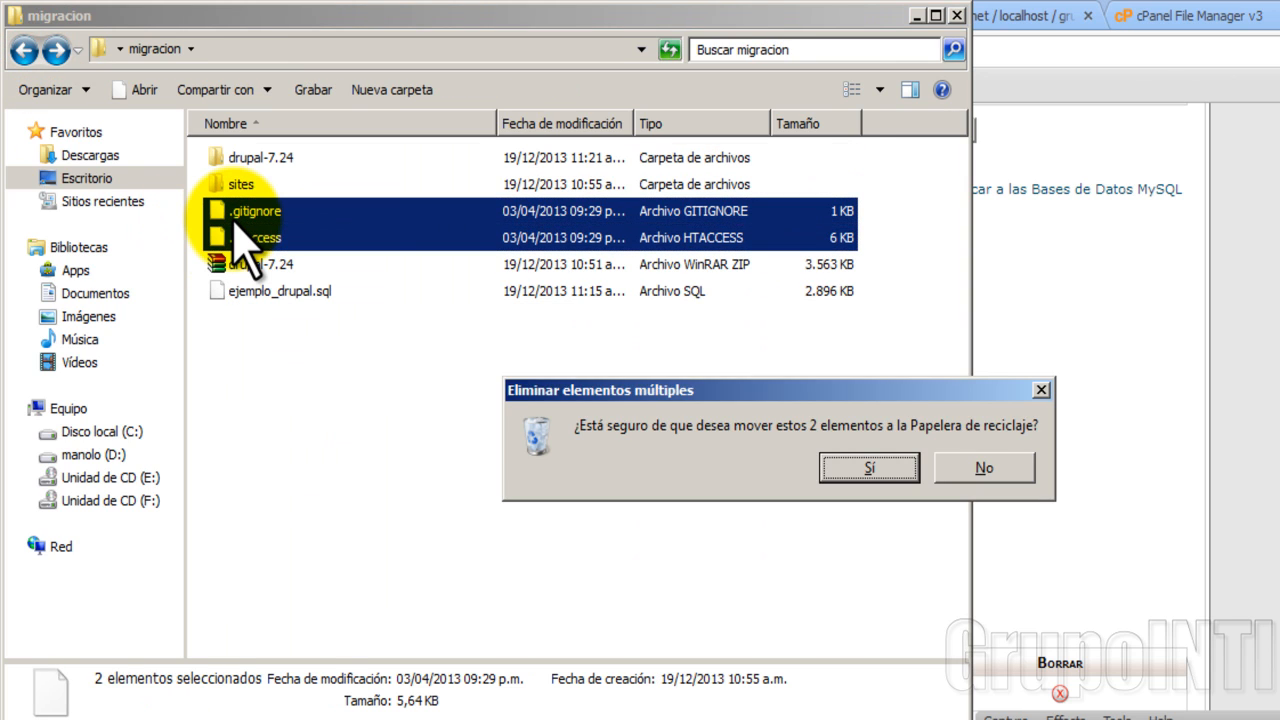
pyautogui.press('Return')
# Step: Move all files and folders from drupal-7.24 up into the migracion folder and delete the emptied drupal-7.24 folder
pyautogui.doubleClick(240, 163)
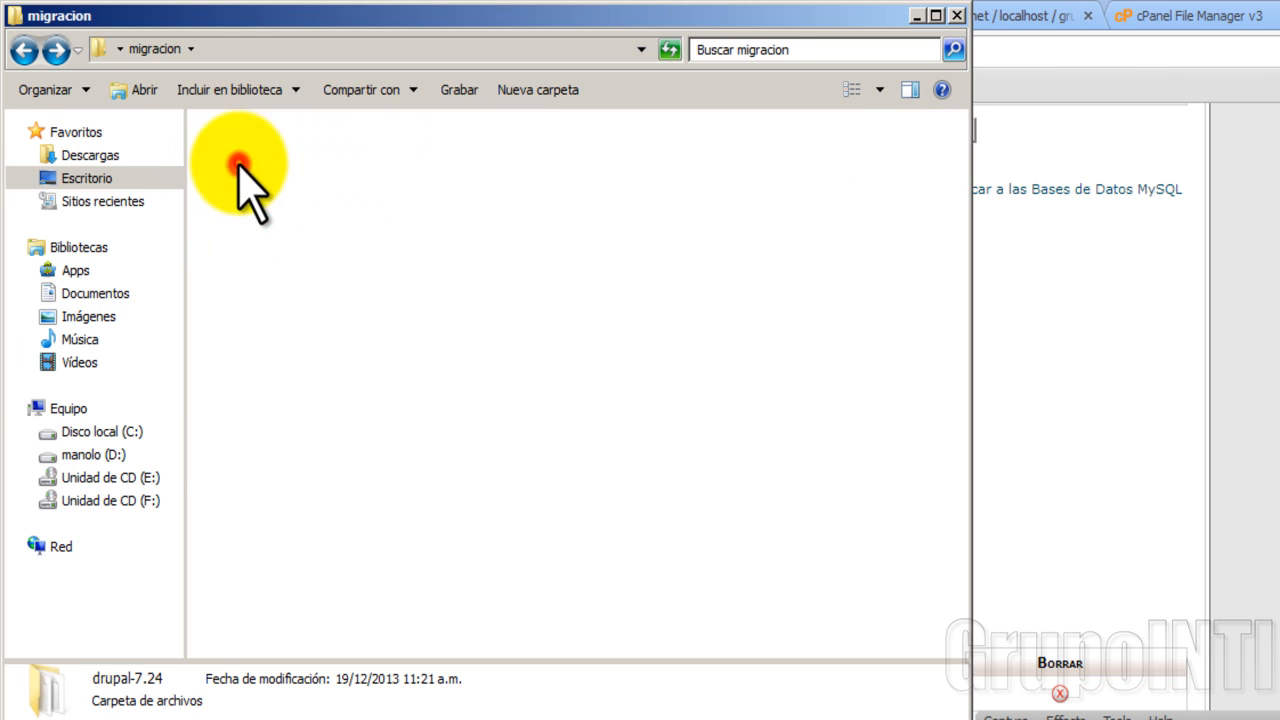
pyautogui.click(251, 320)
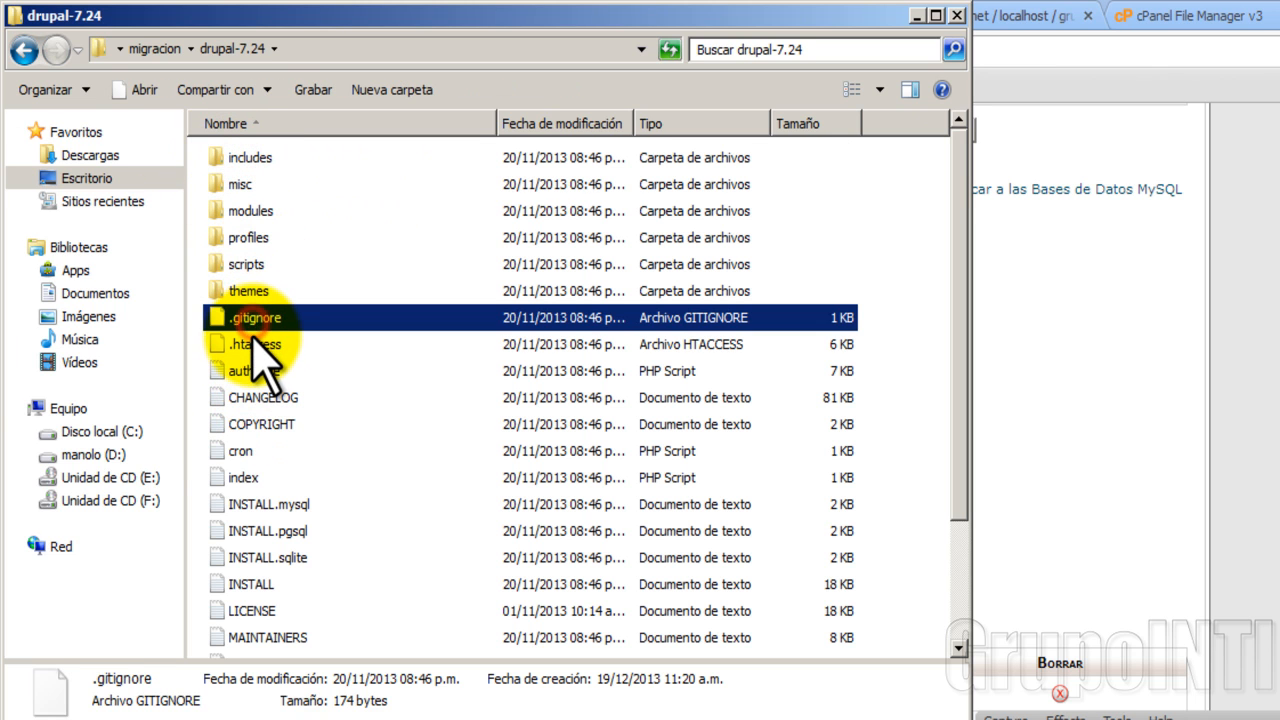
pyautogui.click(250, 344)
pyautogui.click(250, 318)
pyautogui.click(250, 345)
pyautogui.click(250, 320)
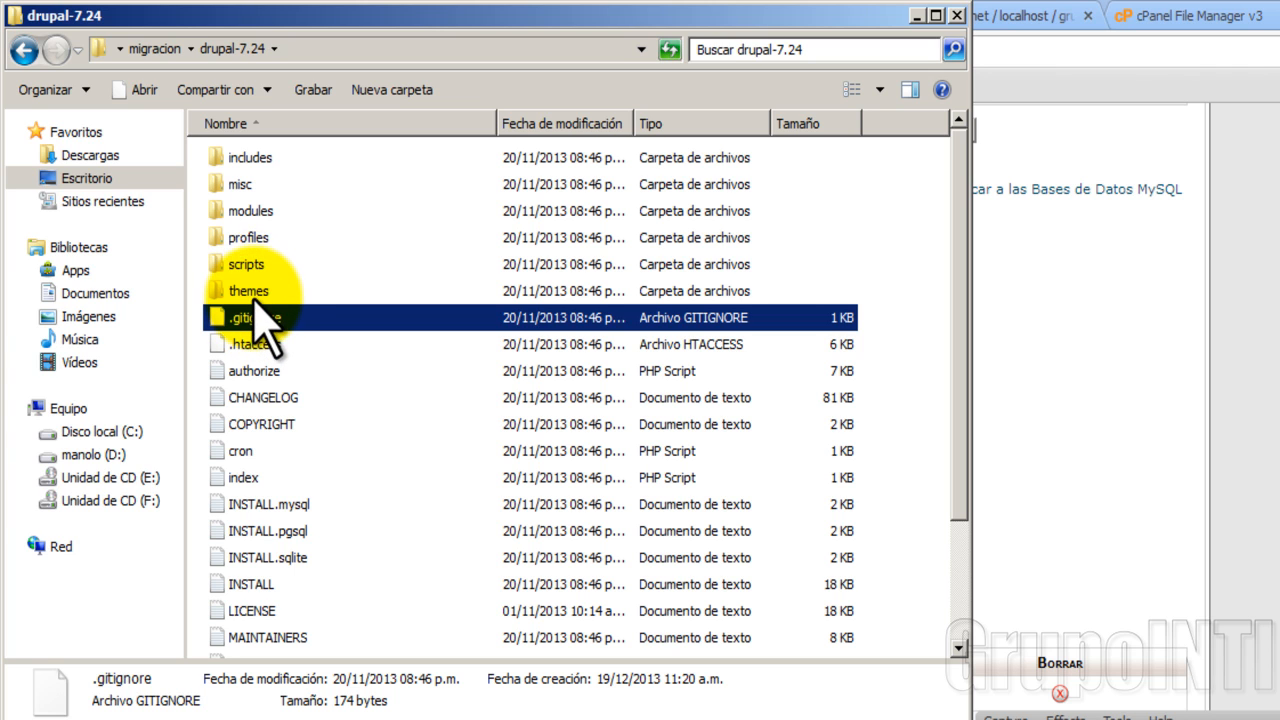
pyautogui.click(252, 162)
pyautogui.hotkey('shift', 'Down')
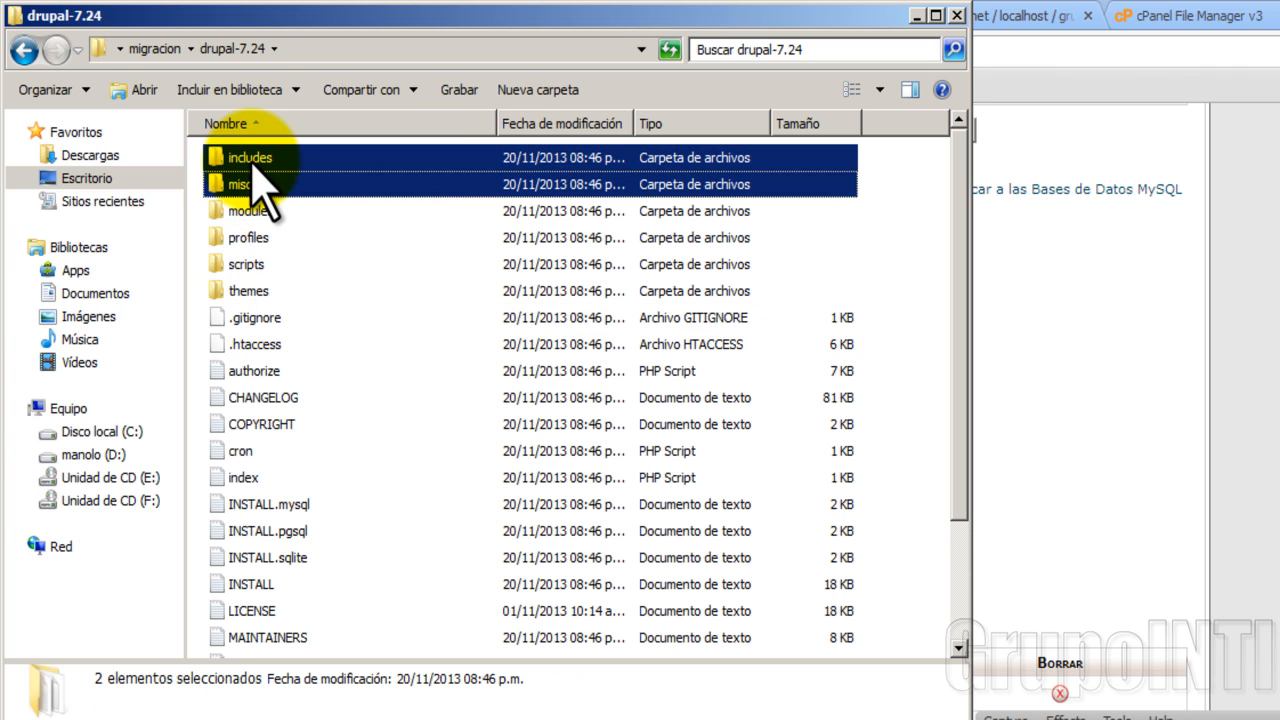
pyautogui.hotkey('shift', 'Down')
pyautogui.hotkey('shift', 'Down')
pyautogui.hotkey('shift', 'Down')
pyautogui.hotkey('shift', 'Down')
pyautogui.hotkey('shift', 'Down')
pyautogui.hotkey('shift', 'Down')
pyautogui.hotkey('shift', 'Down')
pyautogui.hotkey('shift', 'Down')
pyautogui.hotkey('shift', 'Down')
pyautogui.hotkey('shift', 'Down')
pyautogui.hotkey('shift', 'Down')
pyautogui.hotkey('shift', 'Down')
pyautogui.hotkey('shift', 'Down')
pyautogui.hotkey('shift', 'Down')
pyautogui.hotkey('shift', 'Down')
pyautogui.hotkey('shift', 'Down')
pyautogui.hotkey('shift', 'Down')
pyautogui.hotkey('shift', 'Down')
pyautogui.hotkey('shift', 'Down')
pyautogui.hotkey('shift', 'Down')
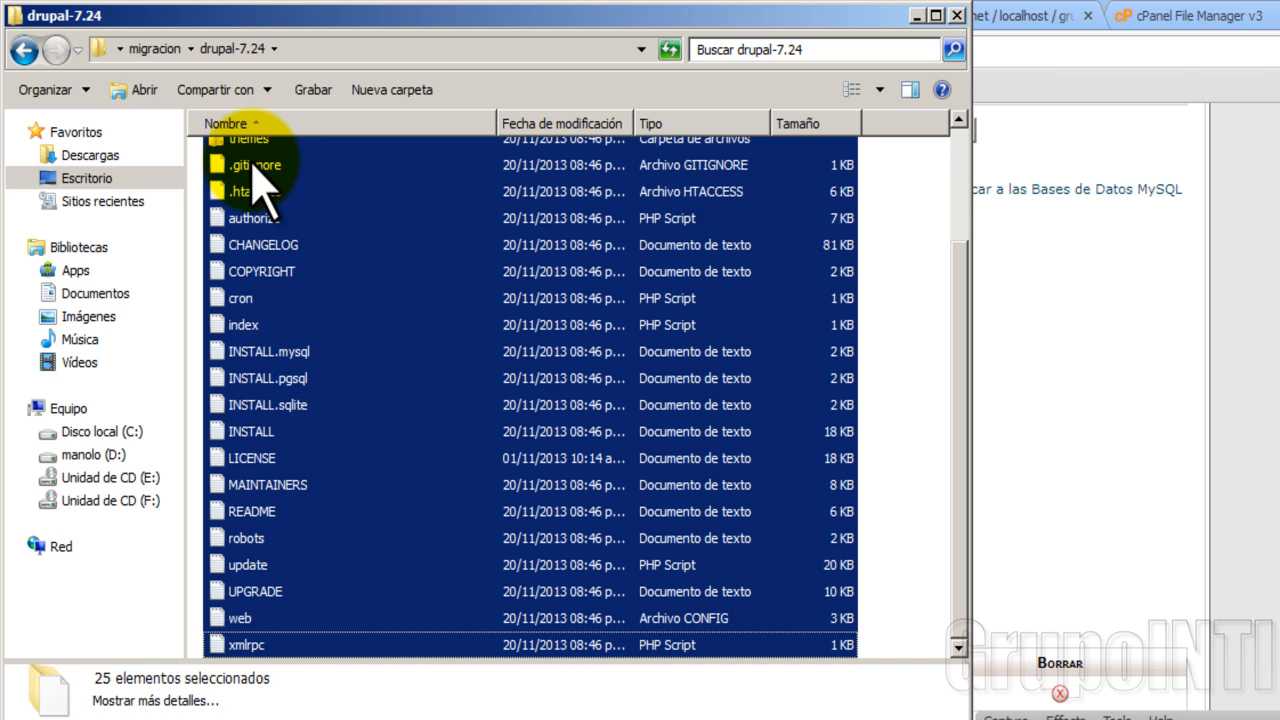
pyautogui.scroll(2, 252, 175)
pyautogui.rightClick(274, 220)
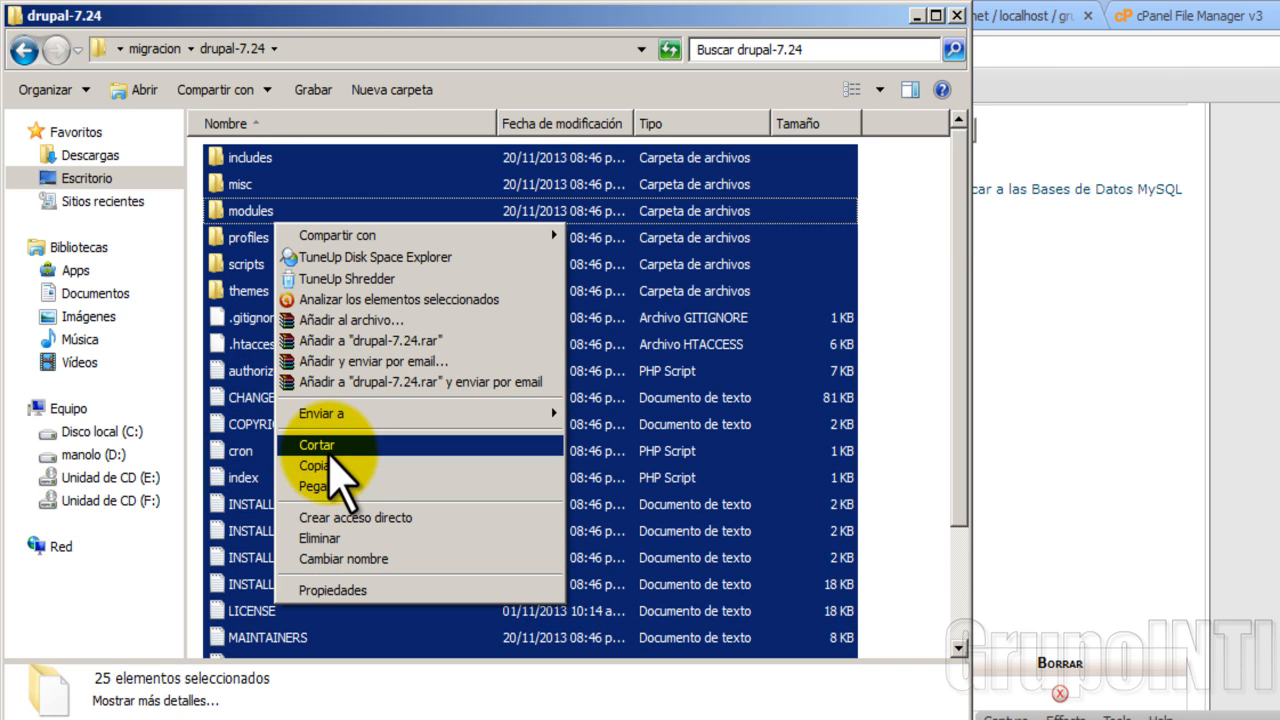
pyautogui.click(330, 453)
pyautogui.press('BackSpace')
pyautogui.hotkey('ctrl', 'v')
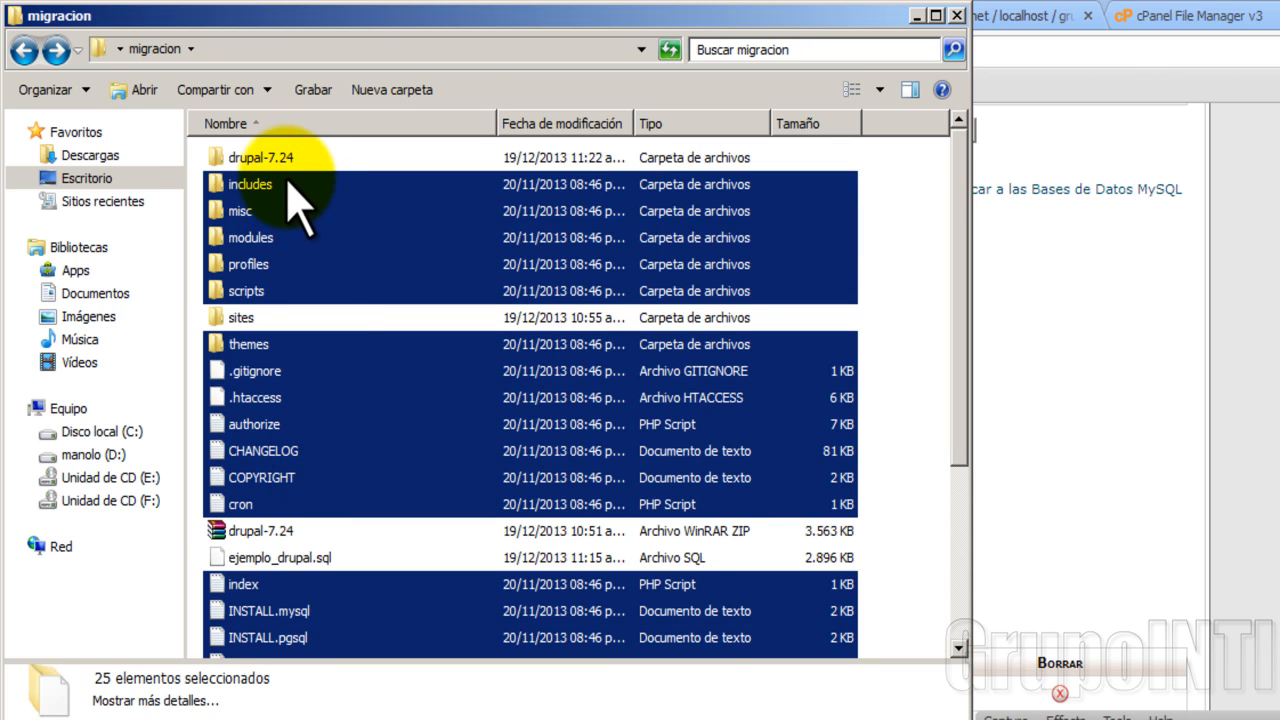
pyautogui.click(268, 158)
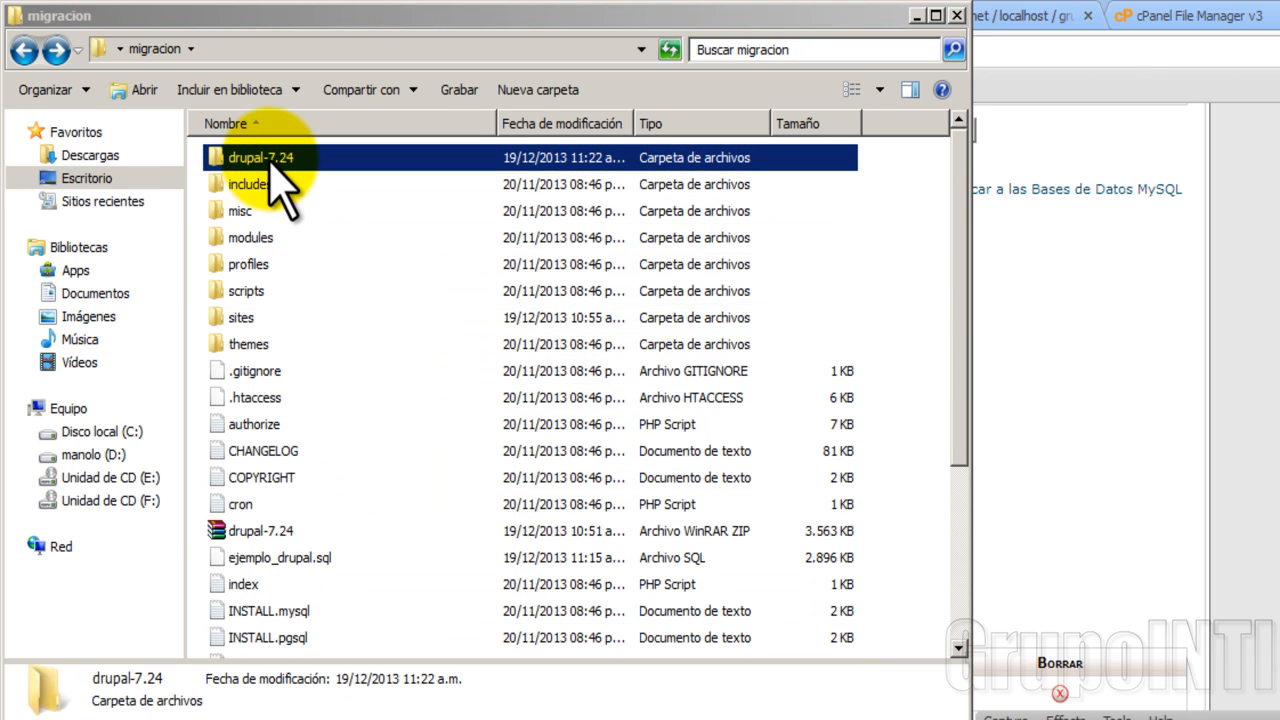
pyautogui.press('Delete')
# Step: Select everything in the migracion folder except the drupal-7.24 ZIP archive and ejemplo_drupal.sql
pyautogui.click(258, 170)
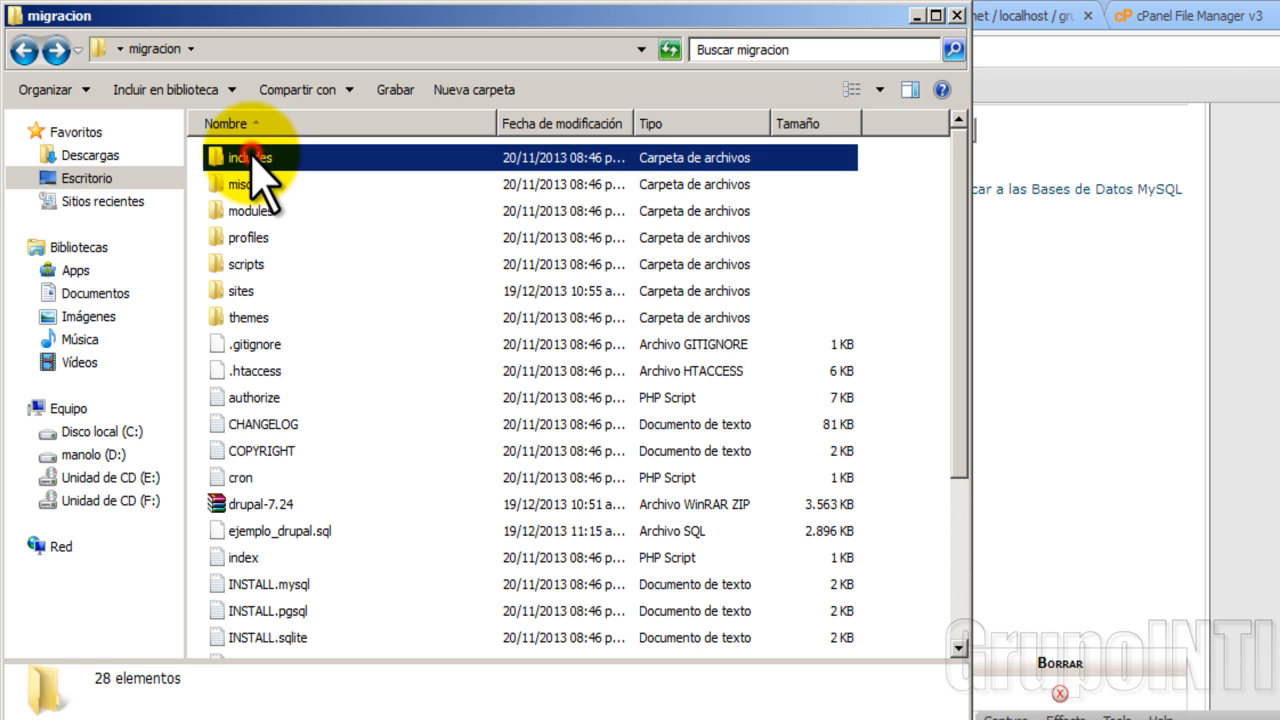
pyautogui.hotkey('shift', 'Down')
pyautogui.hotkey('shift', 'Down')
pyautogui.hotkey('shift', 'Down')
pyautogui.hotkey('shift', 'Down')
pyautogui.hotkey('shift', 'Down')
pyautogui.hotkey('shift', 'Down')
pyautogui.hotkey('shift', 'Down')
pyautogui.hotkey('shift', 'Down')
pyautogui.hotkey('shift', 'Down')
pyautogui.hotkey('shift', 'Down')
pyautogui.hotkey('shift', 'Down')
pyautogui.hotkey('shift', 'Down')
pyautogui.hotkey('shift', 'Down')
pyautogui.hotkey('shift', 'Down')
pyautogui.hotkey('shift', 'Down')
pyautogui.hotkey('shift', 'Down')
pyautogui.hotkey('shift', 'Down')
pyautogui.hotkey('shift', 'Down')
pyautogui.hotkey('shift', 'Down')
pyautogui.hotkey('shift', 'Down')
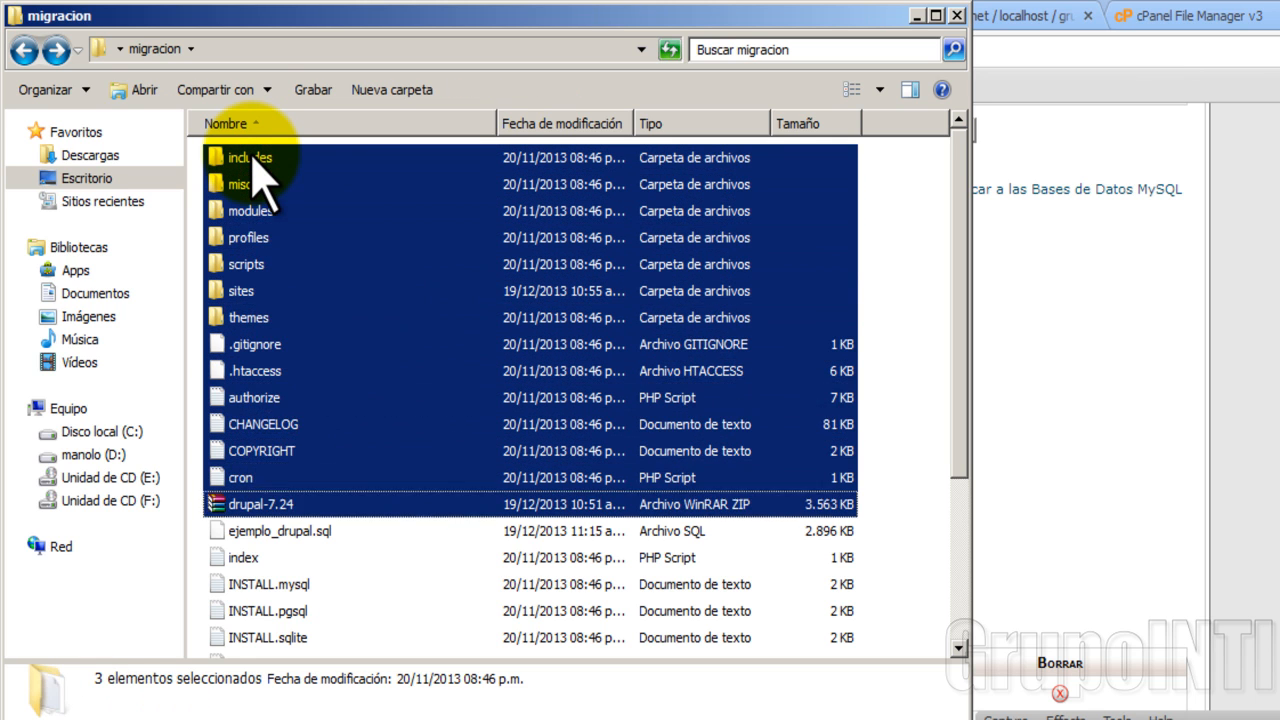
pyautogui.scroll(2, 220, 560)
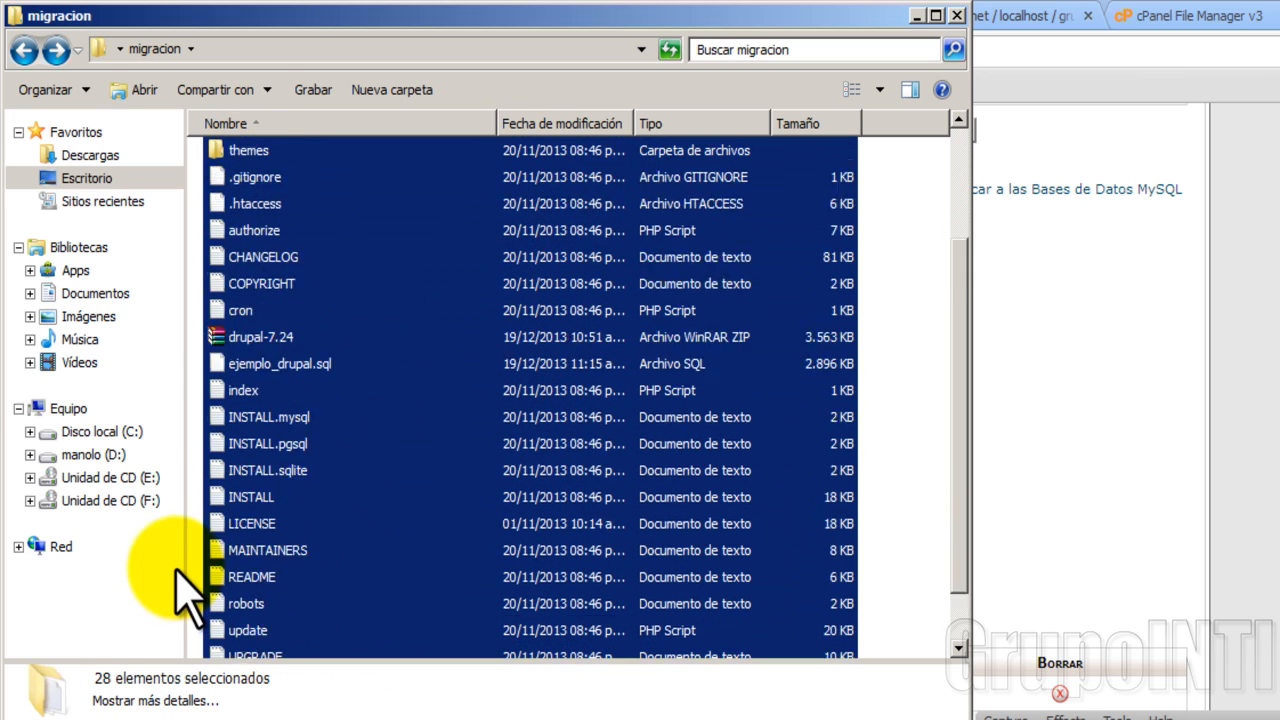
pyautogui.keyDown('ctrl'); pyautogui.click(256, 424); pyautogui.keyUp('ctrl')
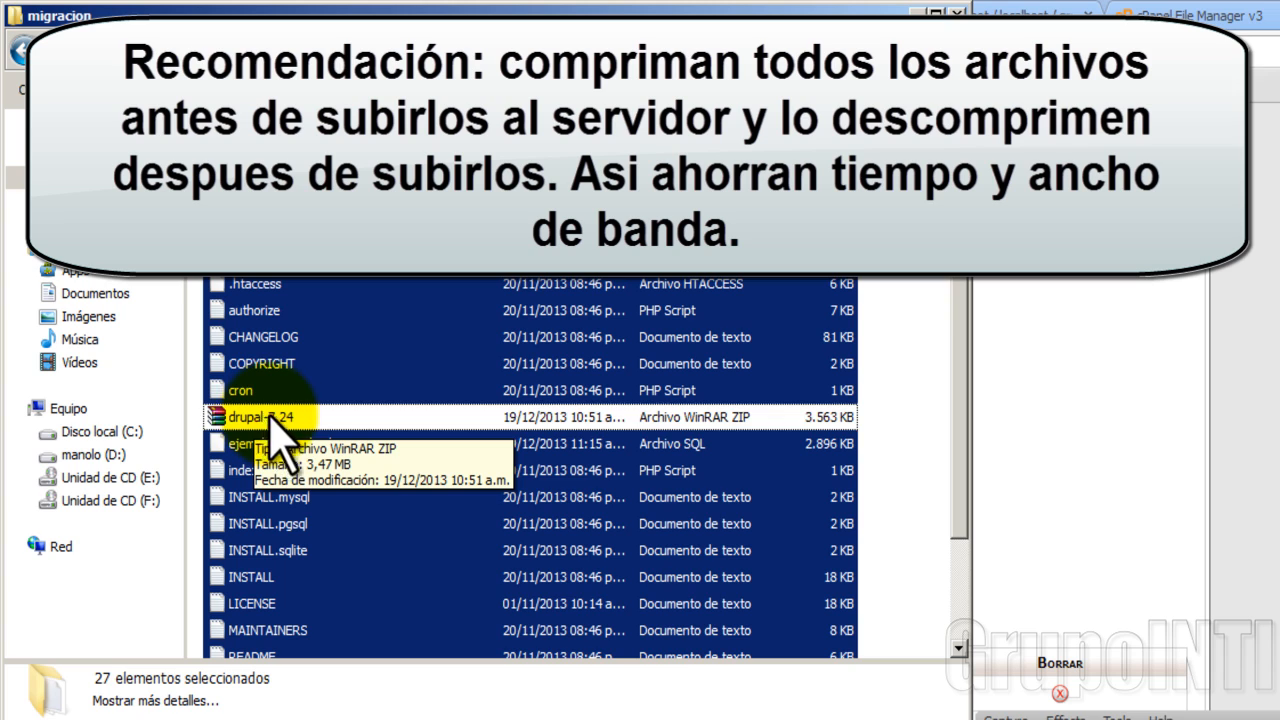
pyautogui.scroll(-2, 285, 440)
pyautogui.scroll(3, 300, 514)
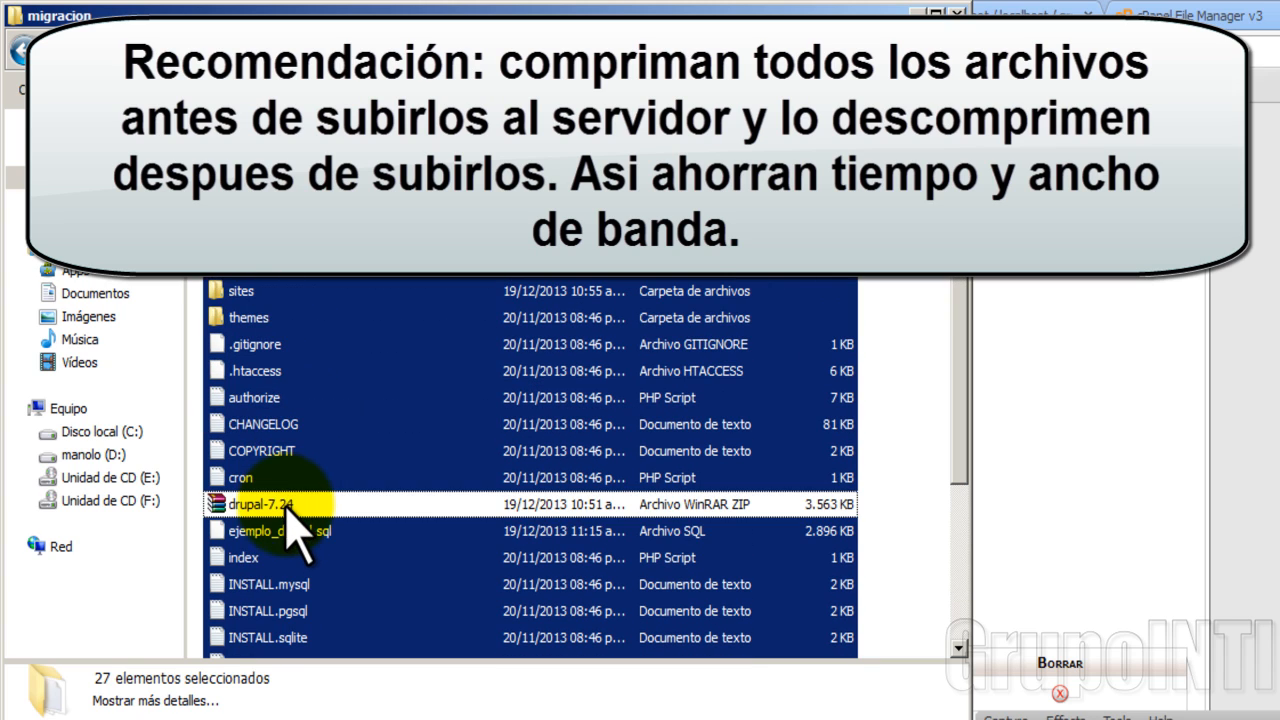
pyautogui.keyDown('ctrl'); pyautogui.click(288, 528); pyautogui.keyUp('ctrl')
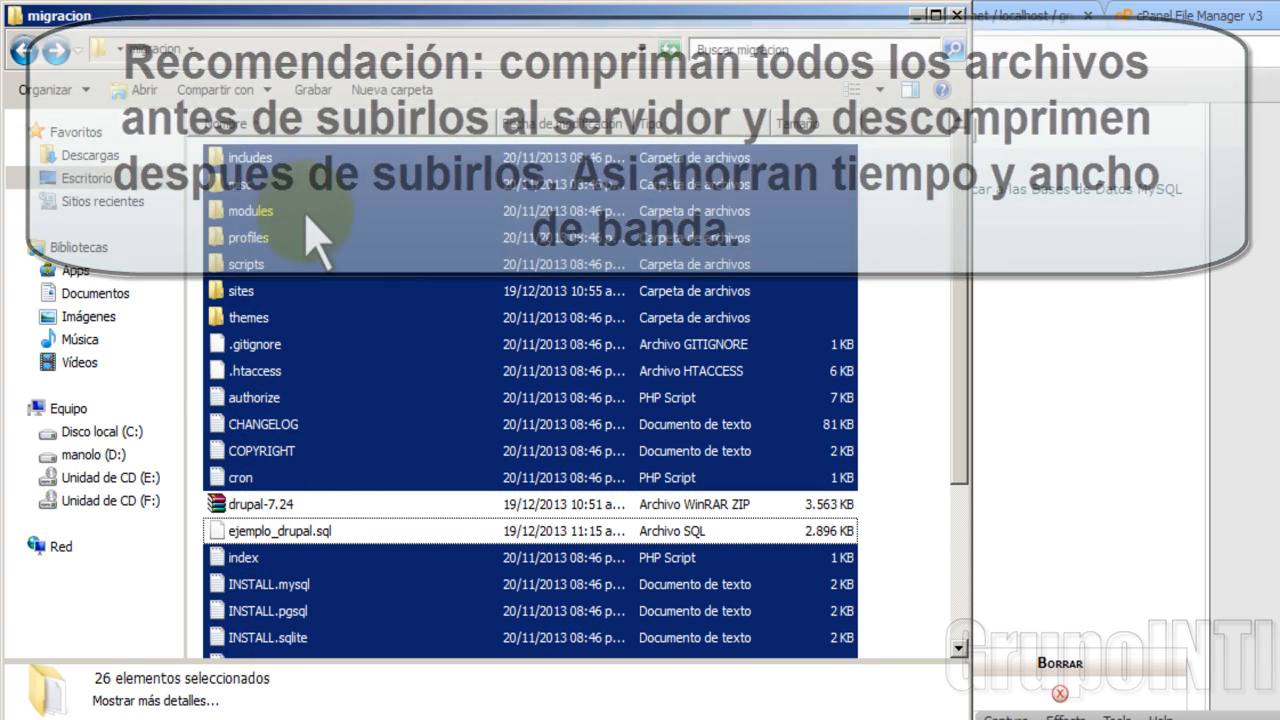
pyautogui.scroll(-3, 309, 363)
pyautogui.scroll(3, 300, 394)
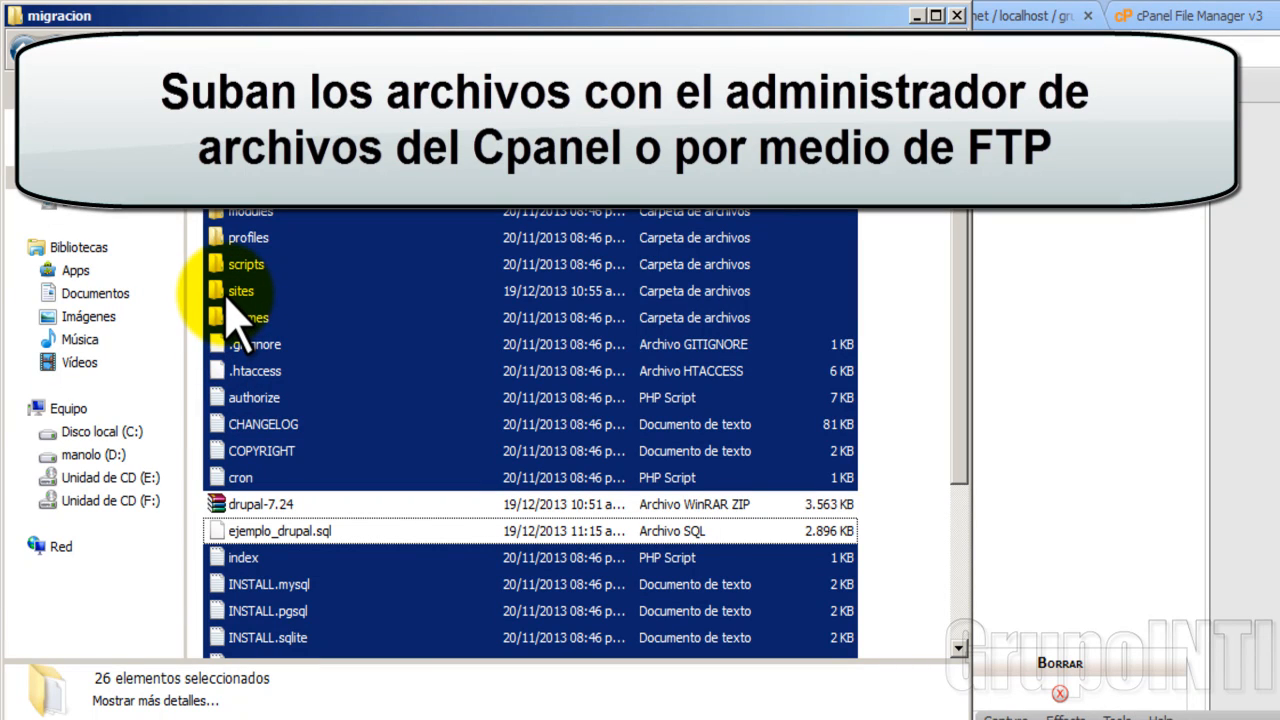
pyautogui.scroll(-3, 251, 500)
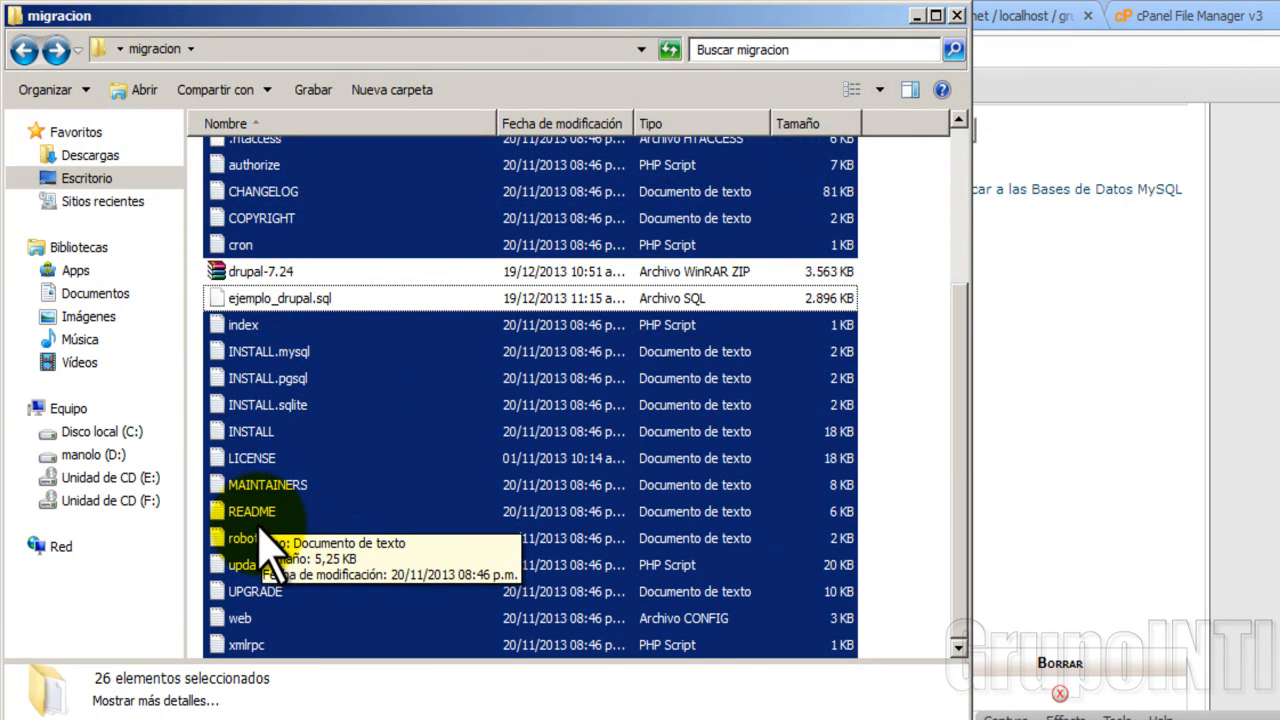
pyautogui.scroll(3, 262, 540)
pyautogui.scroll(-3, 225, 430)
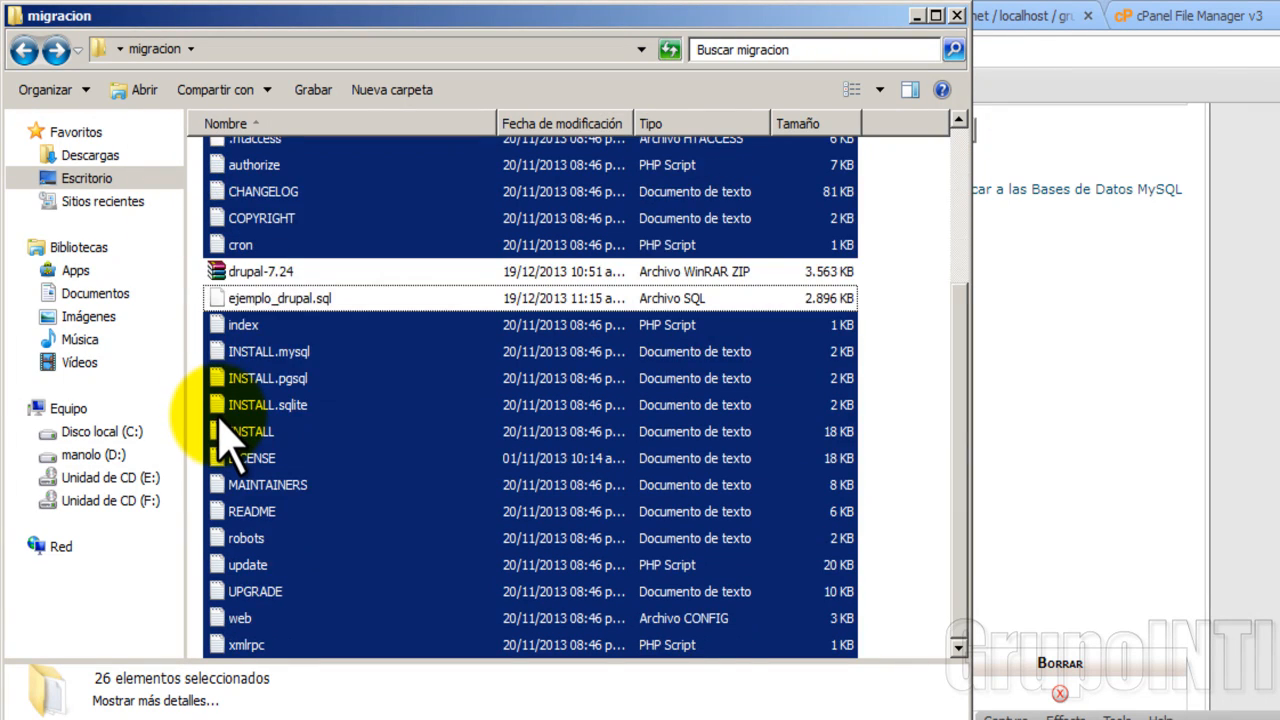
pyautogui.scroll(3, 228, 430)
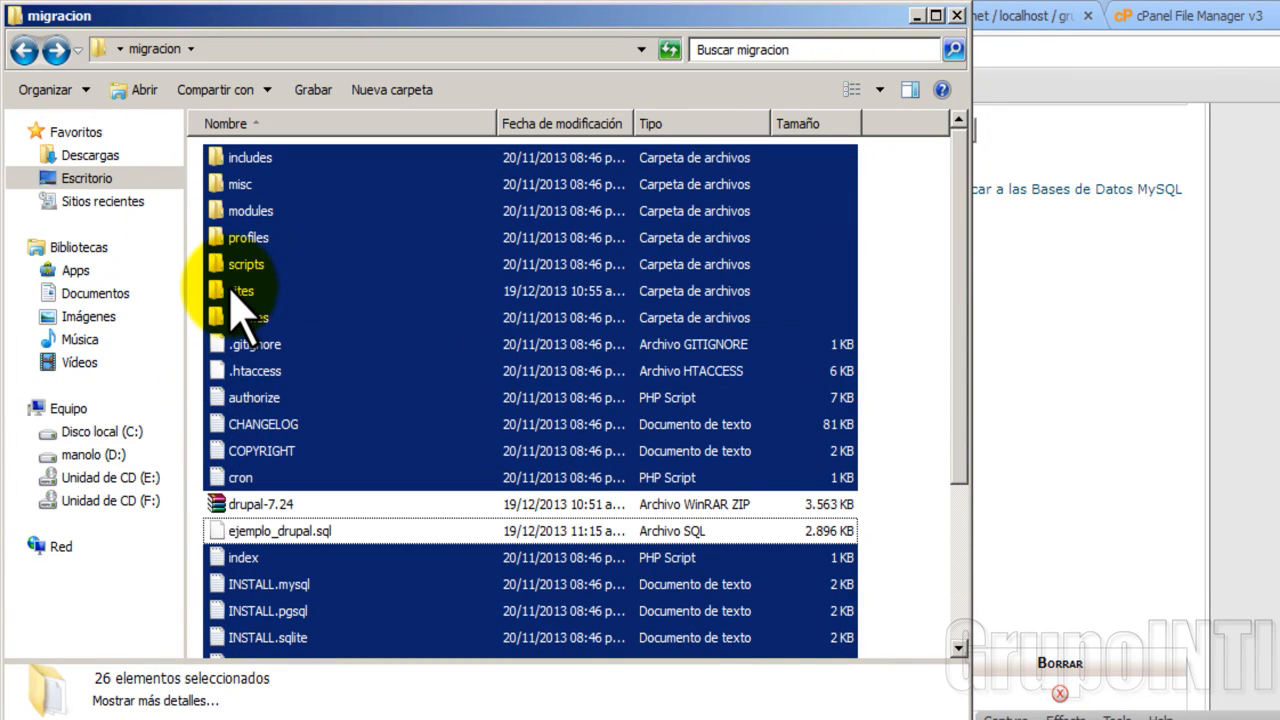
# Step: Review the sites and includes folders among the Drupal files in the migracion folder
pyautogui.click(233, 293)
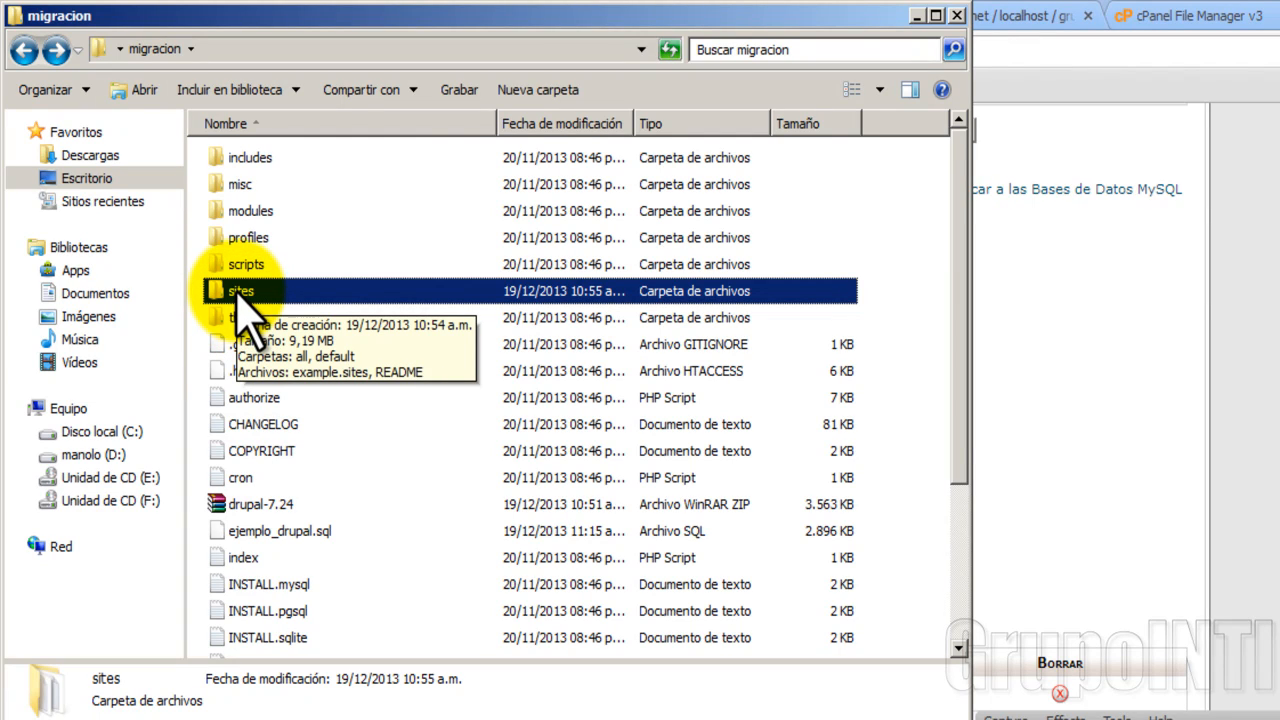
pyautogui.click(234, 158)
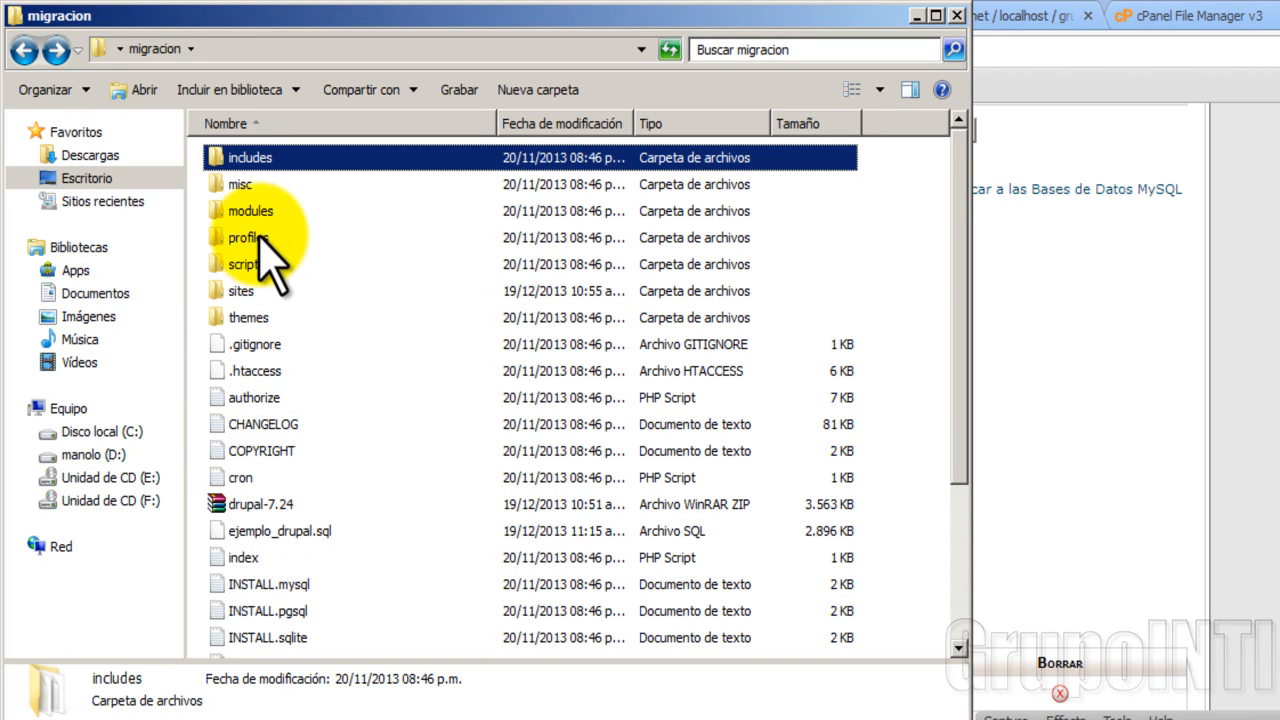
# Step: Examine the home page at drupalintermedio.grupointi.net in the browser, from the header and image slider to the poll, posts and side blocks
pyautogui.scroll(-3, 275, 465)
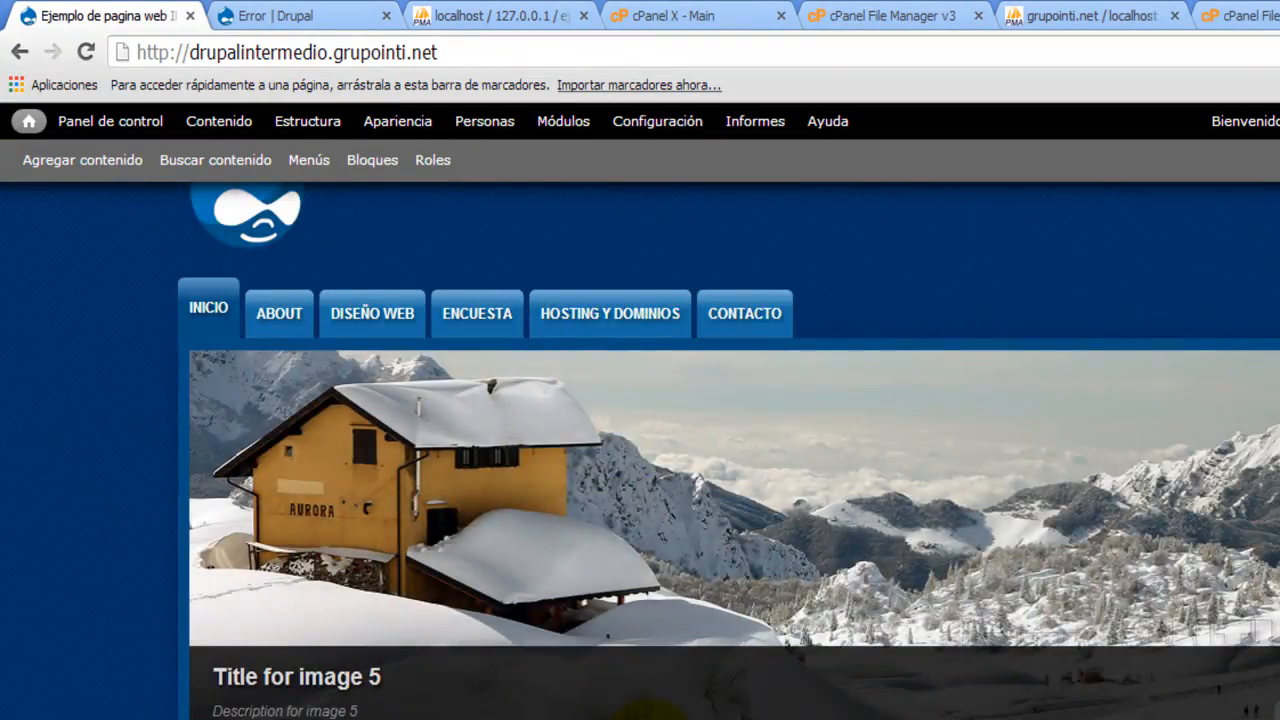
pyautogui.scroll(-9, 735, 450)
pyautogui.scroll(10, 735, 450)
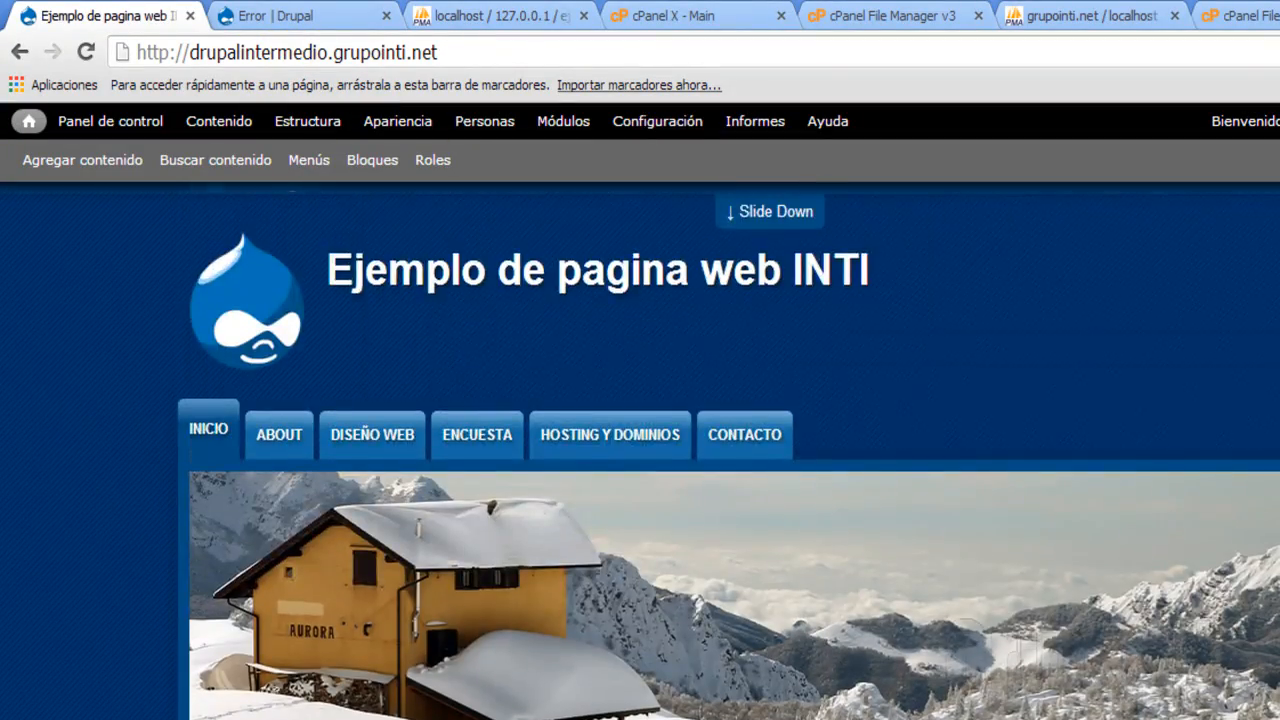
pyautogui.scroll(-5, 640, 450)
pyautogui.scroll(-4, 640, 450)
pyautogui.scroll(3, 640, 450)
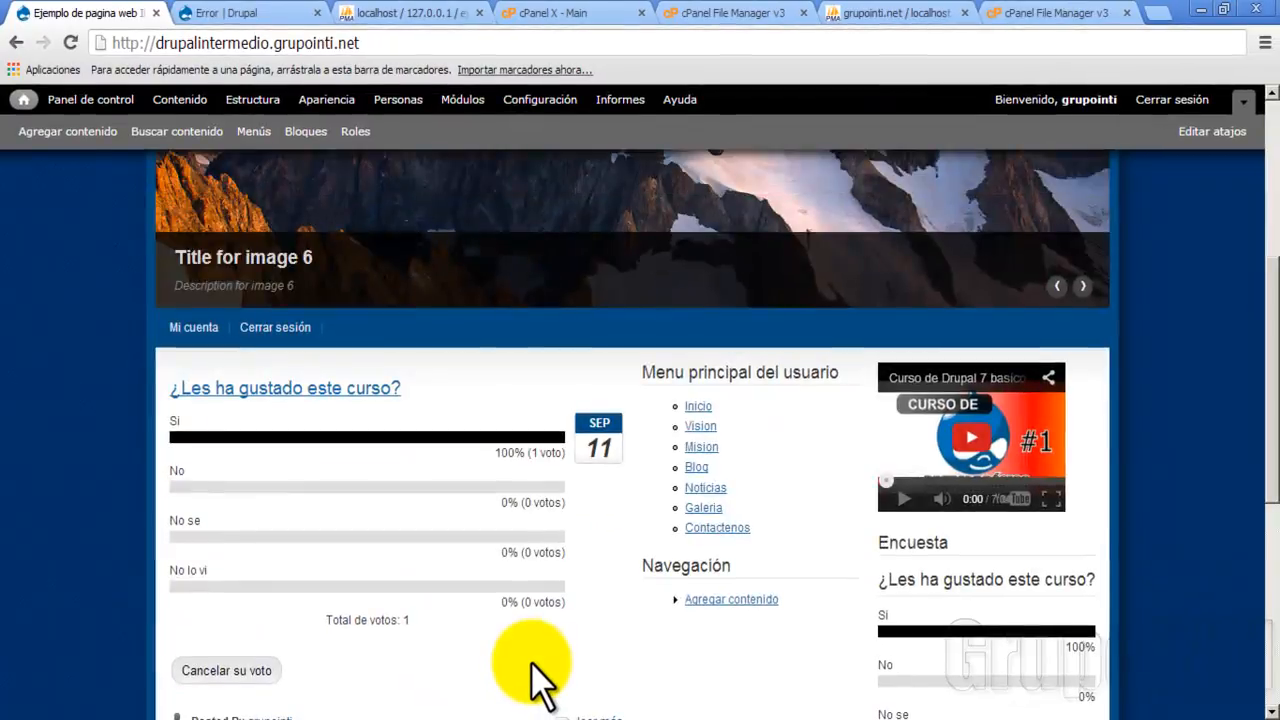
pyautogui.scroll(5, 530, 680)
pyautogui.scroll(-9, 530, 680)
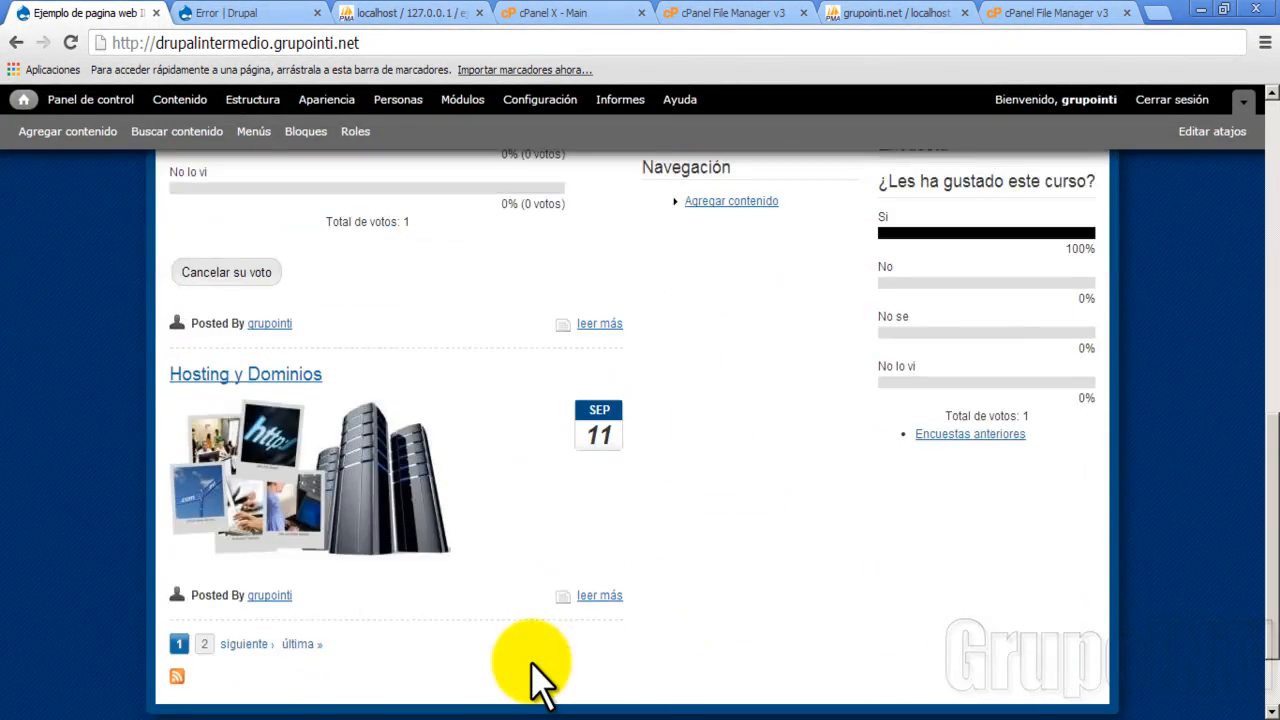
pyautogui.scroll(-2, 534, 684)
pyautogui.scroll(6, 530, 670)
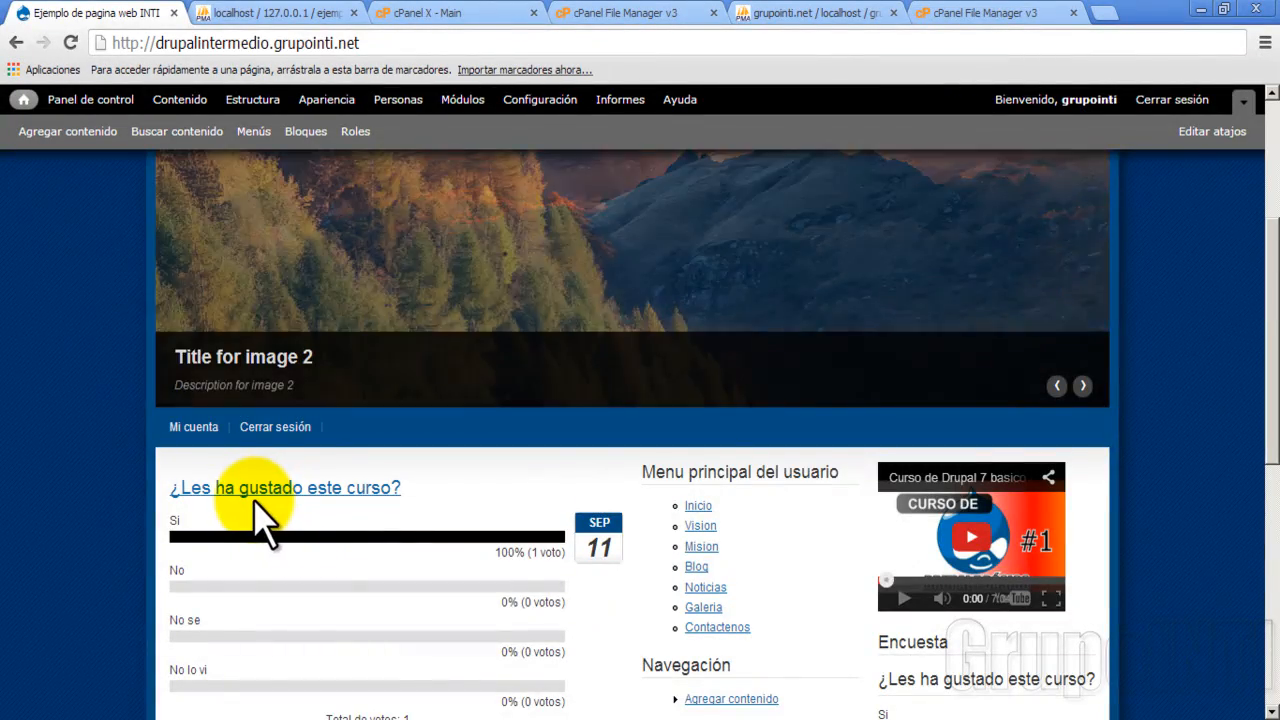
pyautogui.scroll(3, 258, 520)
pyautogui.scroll(-10, 258, 520)
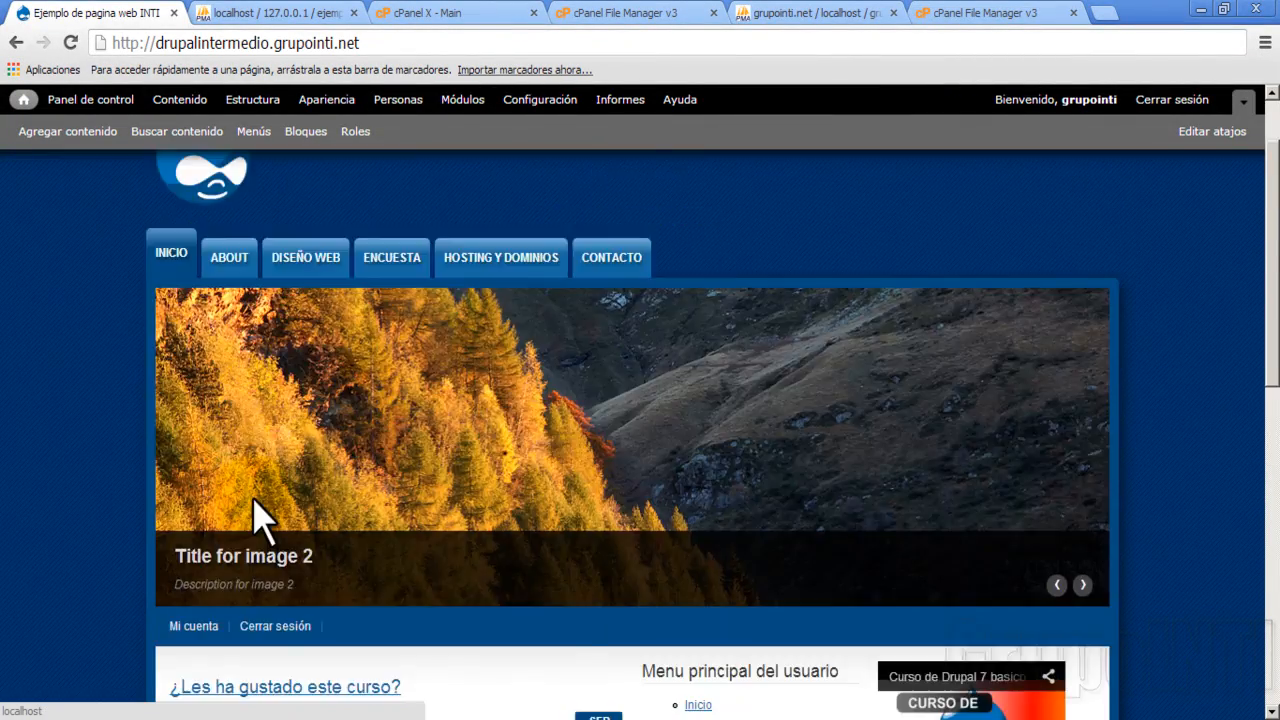
pyautogui.scroll(5, 258, 515)
pyautogui.scroll(4, 260, 518)
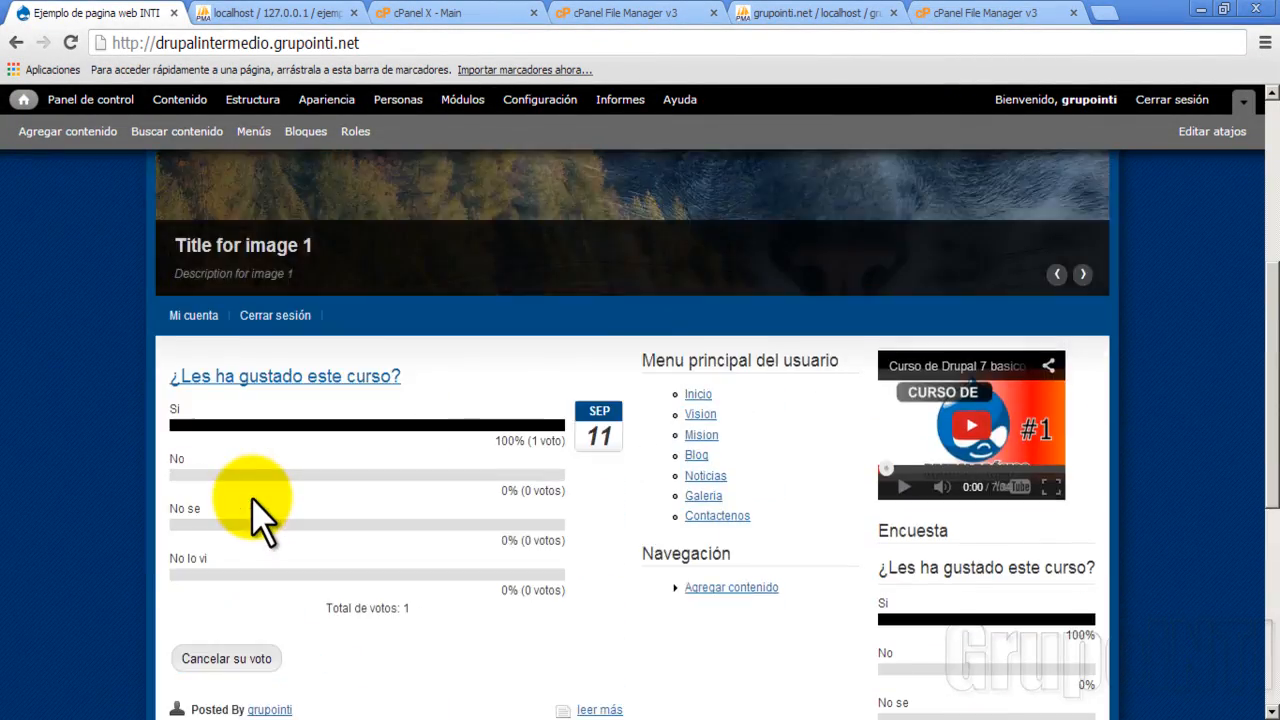